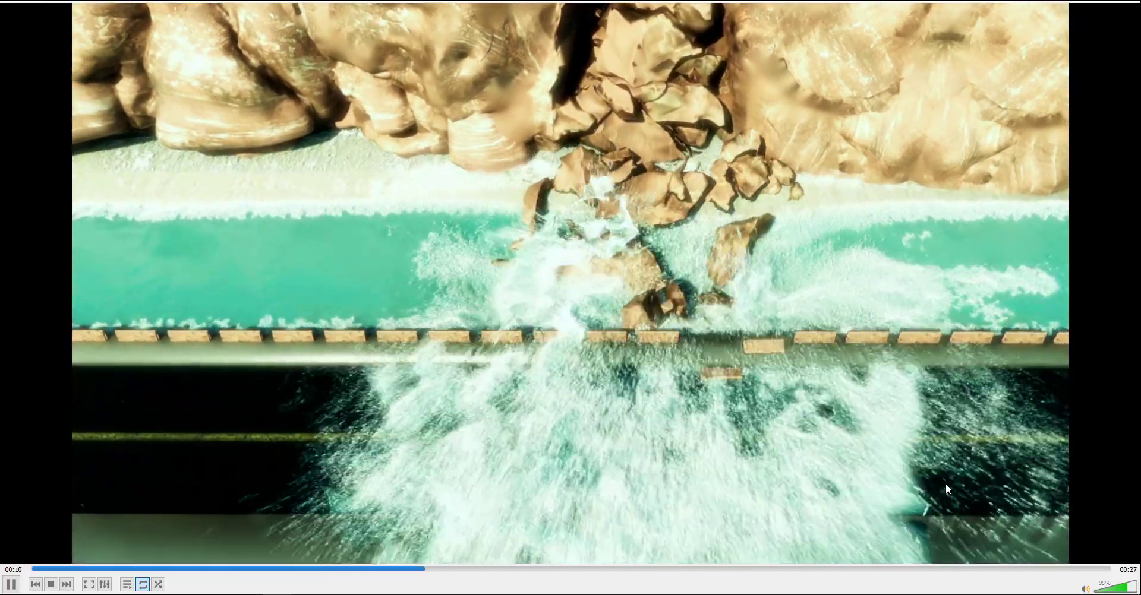
Leave the rendered canyon-collapse video and bring up the WingFox course page in Firefox.
{"action": "key", "text": "alt+Tab"}
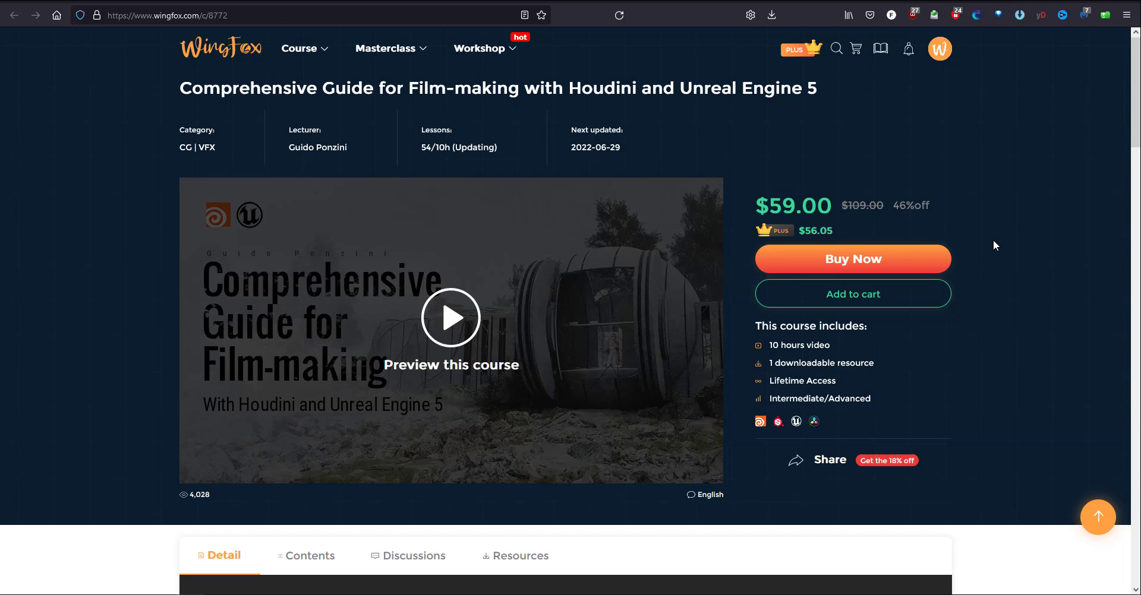
Scroll the WingFox page down to the Houdini and Unreal Engine 5 course description.
{"action": "scroll", "coordinate": [993, 240], "scroll_direction": "down", "scroll_amount": 1}
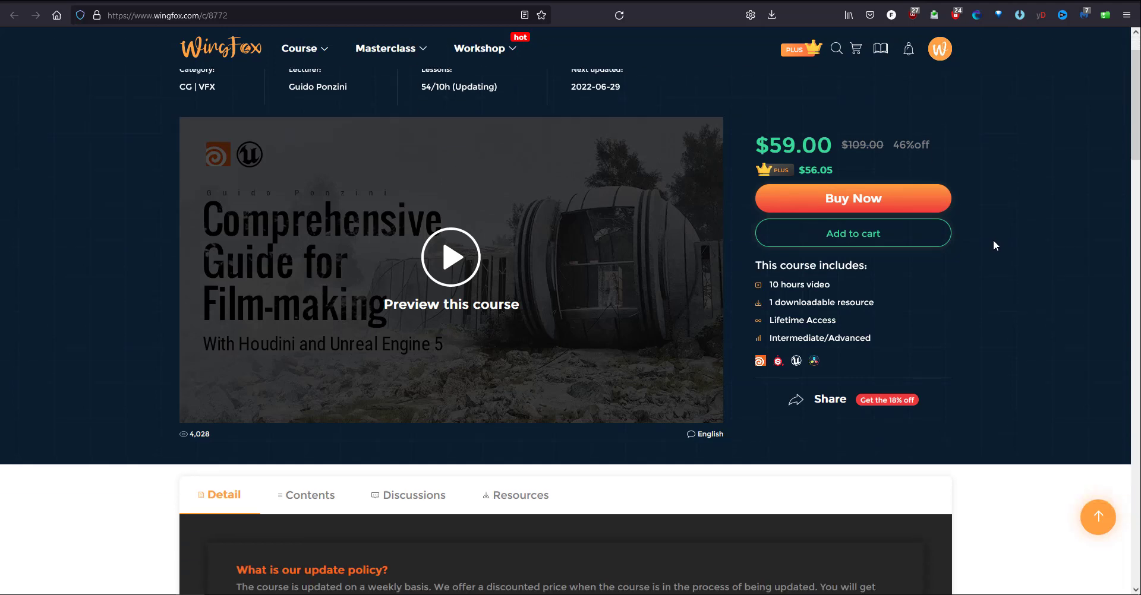
{"action": "scroll", "coordinate": [994, 242], "scroll_direction": "down", "scroll_amount": 10}
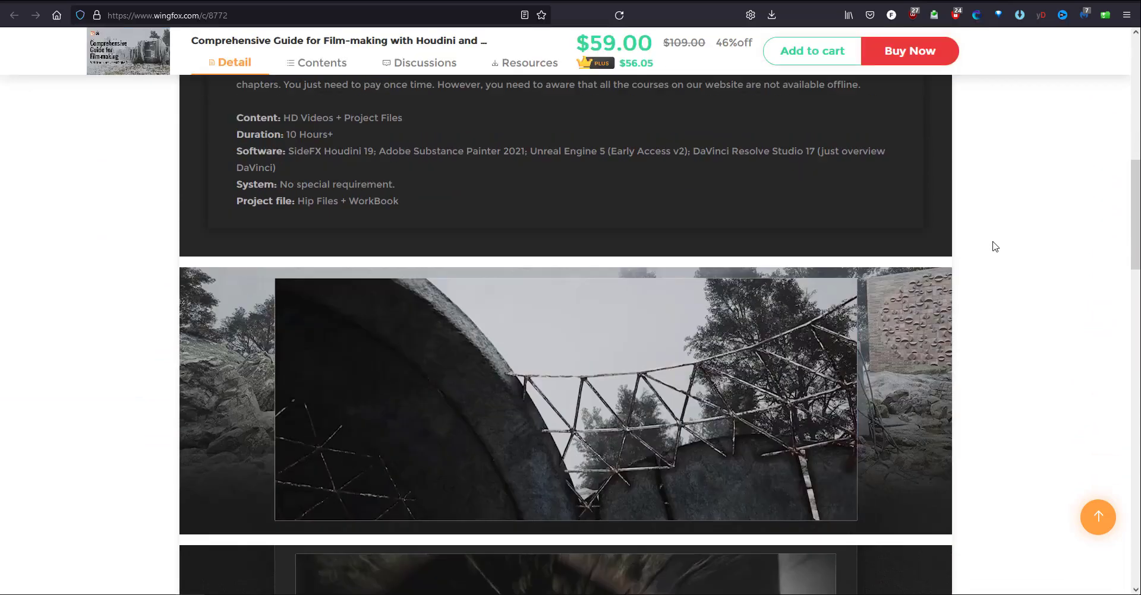
{"action": "scroll", "coordinate": [995, 246], "scroll_direction": "down", "scroll_amount": 9}
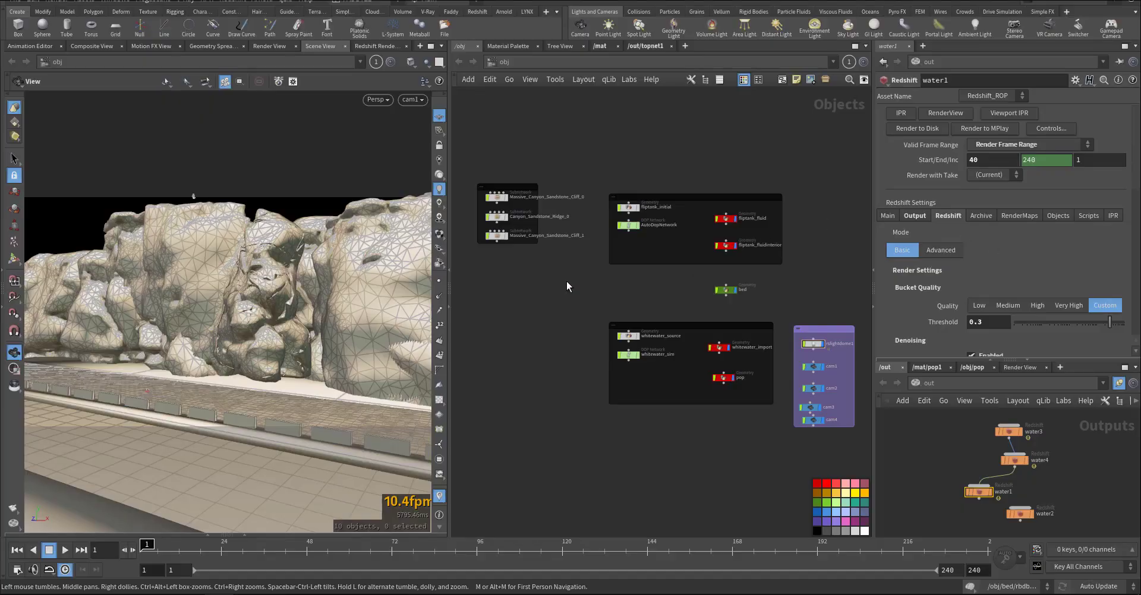
Set the Megascans import Renderer to Redshift and Material Type to Redshift Material.
{"action": "right_click_drag", "start_coordinate": [306, 305], "coordinate": [195, 344]}
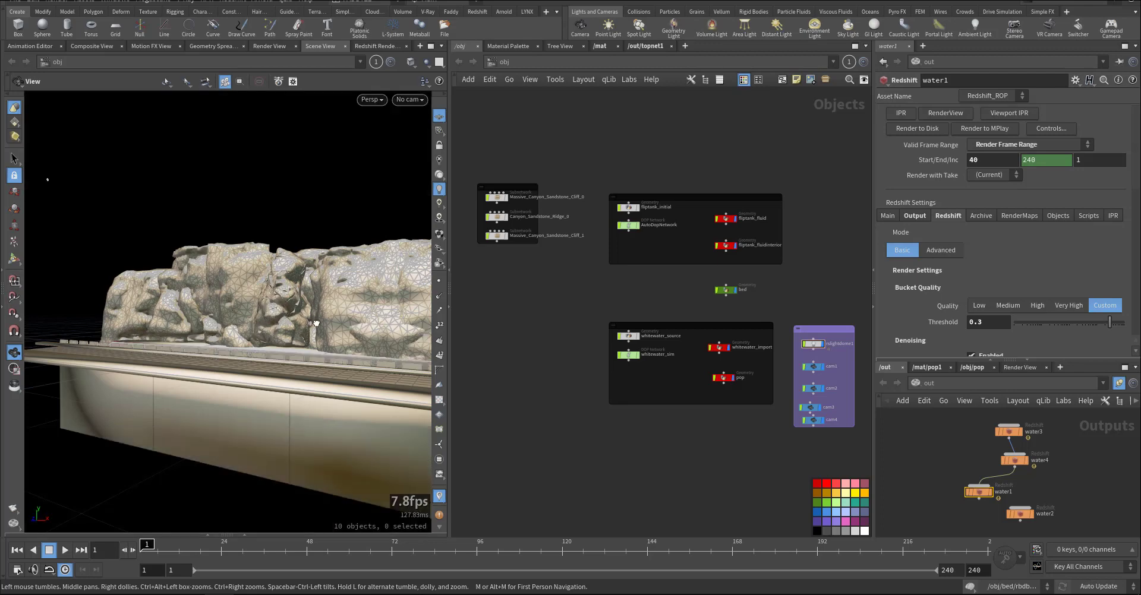
{"action": "middle_click_drag", "start_coordinate": [515, 297], "coordinate": [596, 309]}
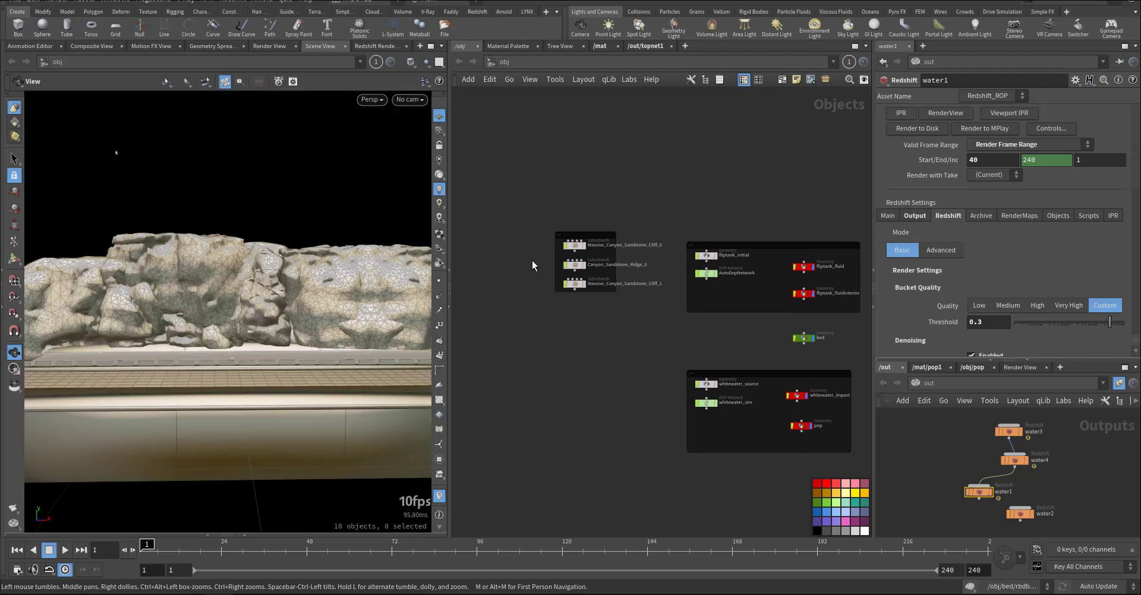
{"action": "scroll", "coordinate": [532, 260], "scroll_direction": "up", "scroll_amount": 3}
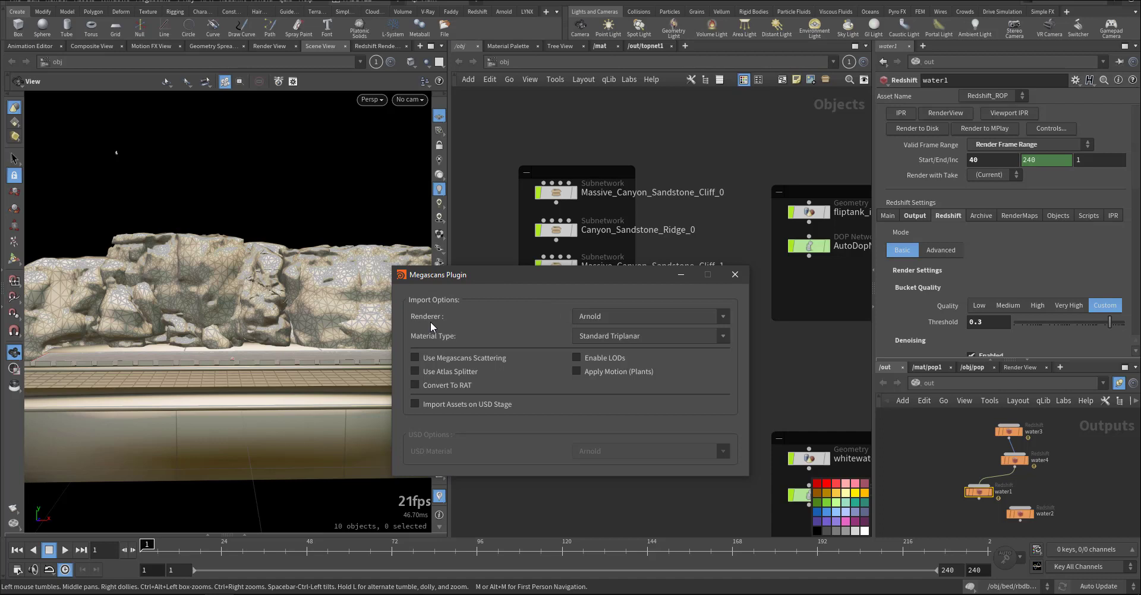
{"action": "left_click", "coordinate": [598, 315]}
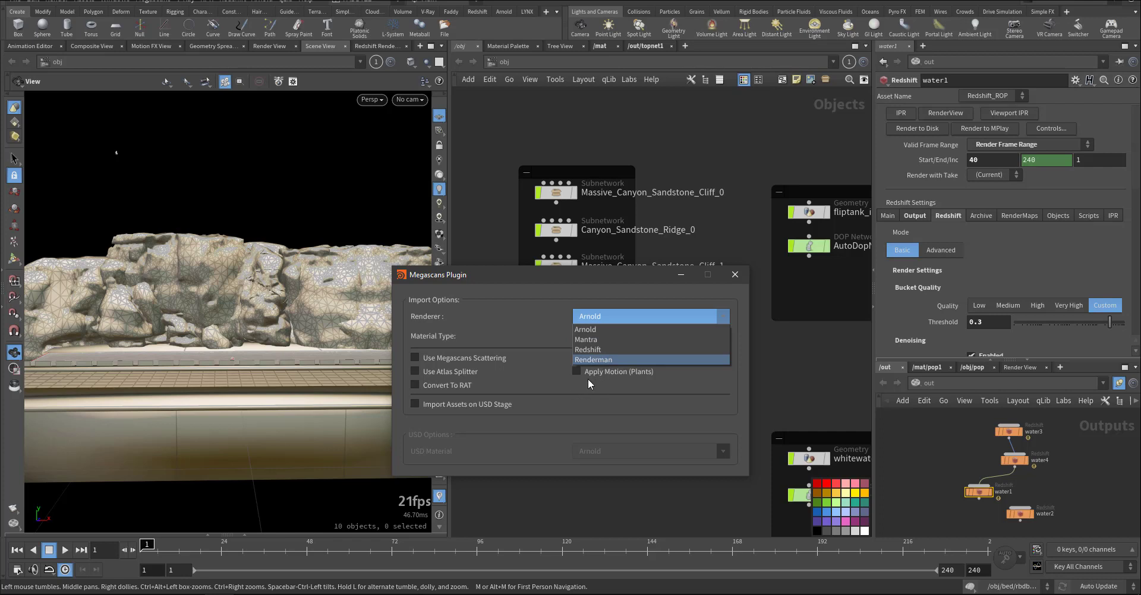
{"action": "left_click", "coordinate": [588, 349]}
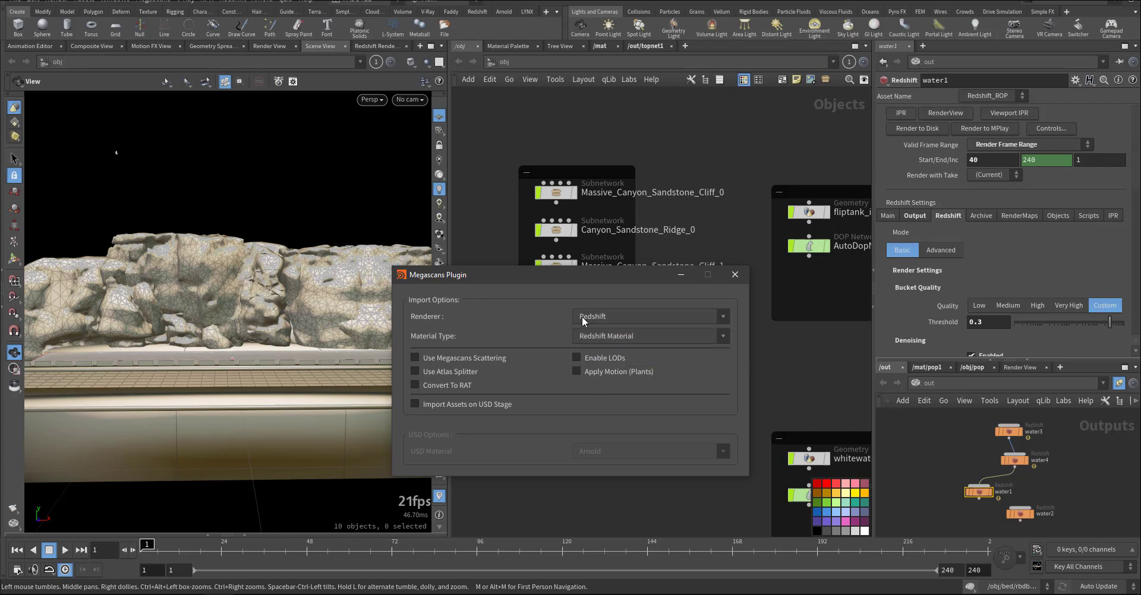
{"action": "left_click", "coordinate": [634, 334]}
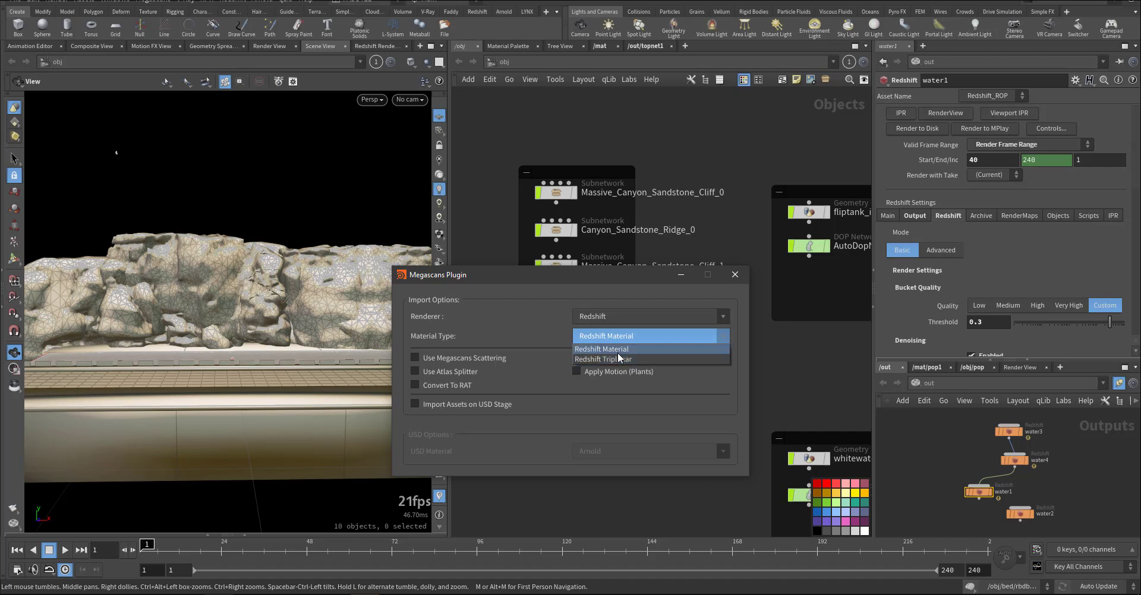
{"action": "left_click", "coordinate": [618, 350]}
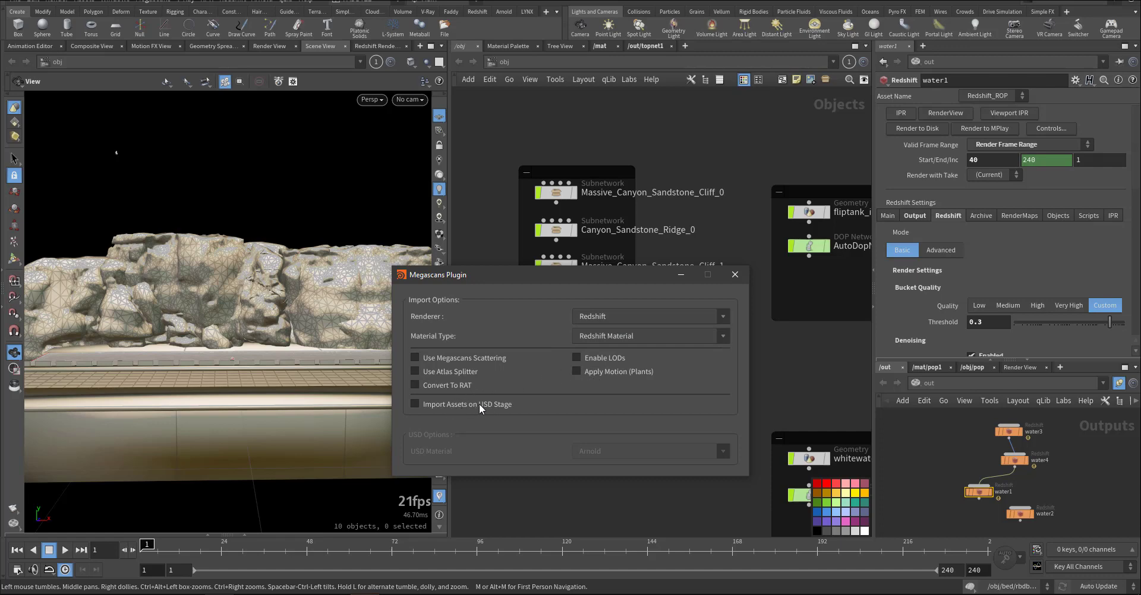
Close the plugin settings and go inside the Massive_Canyon_Sandstone_Cliff_0 subnetwork.
{"action": "key", "text": "Escape"}
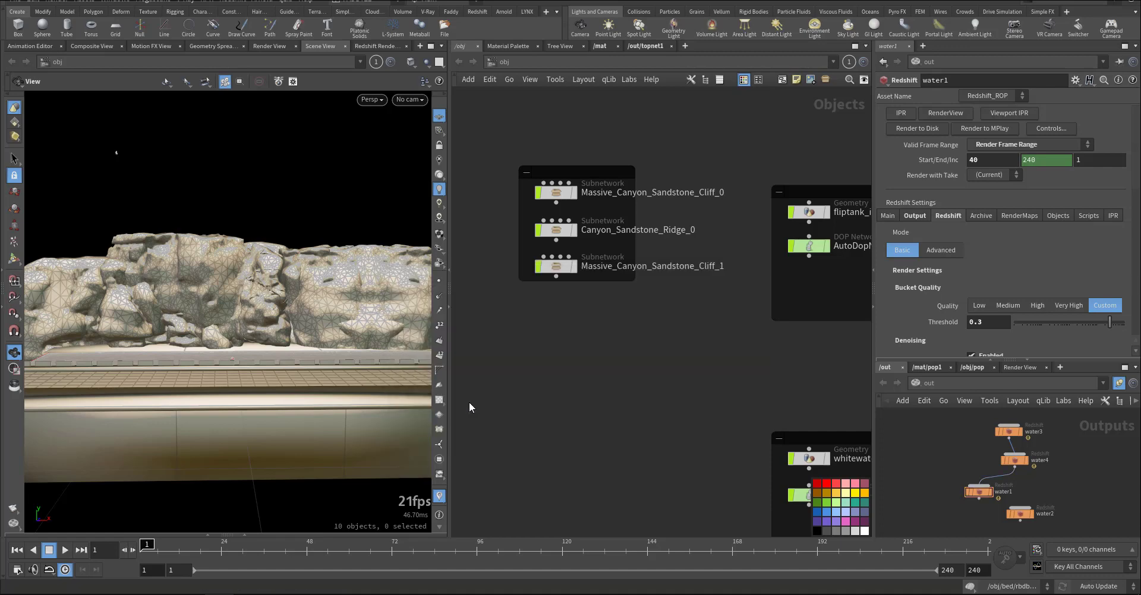
{"action": "middle_click_drag", "start_coordinate": [573, 378], "coordinate": [596, 407]}
{"action": "scroll", "coordinate": [552, 339], "scroll_direction": "up", "scroll_amount": 3}
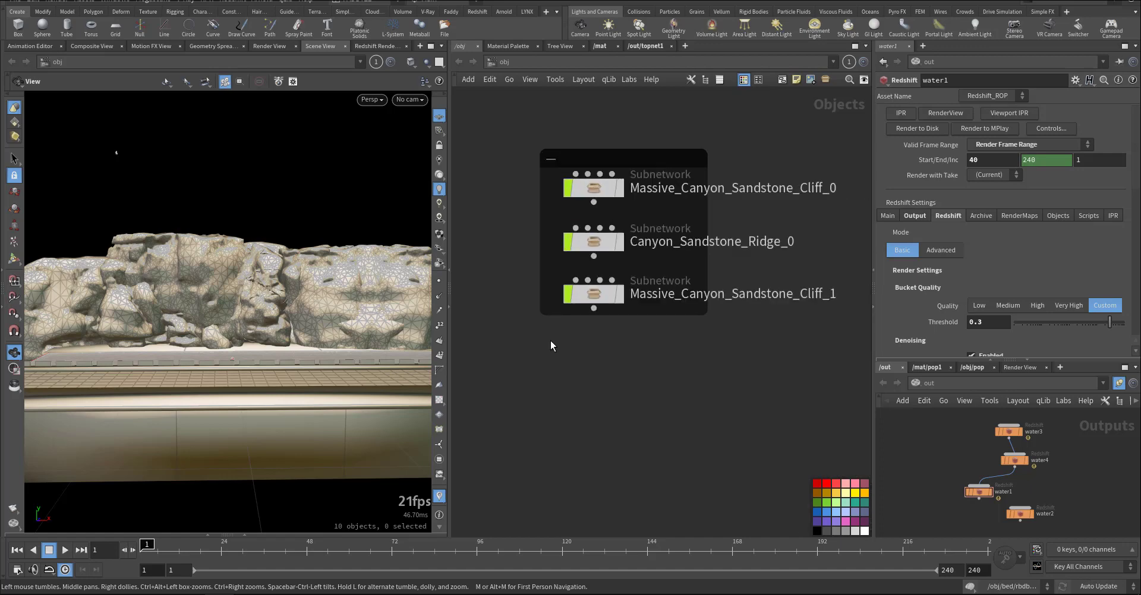
{"action": "middle_click_drag", "start_coordinate": [550, 340], "coordinate": [597, 463]}
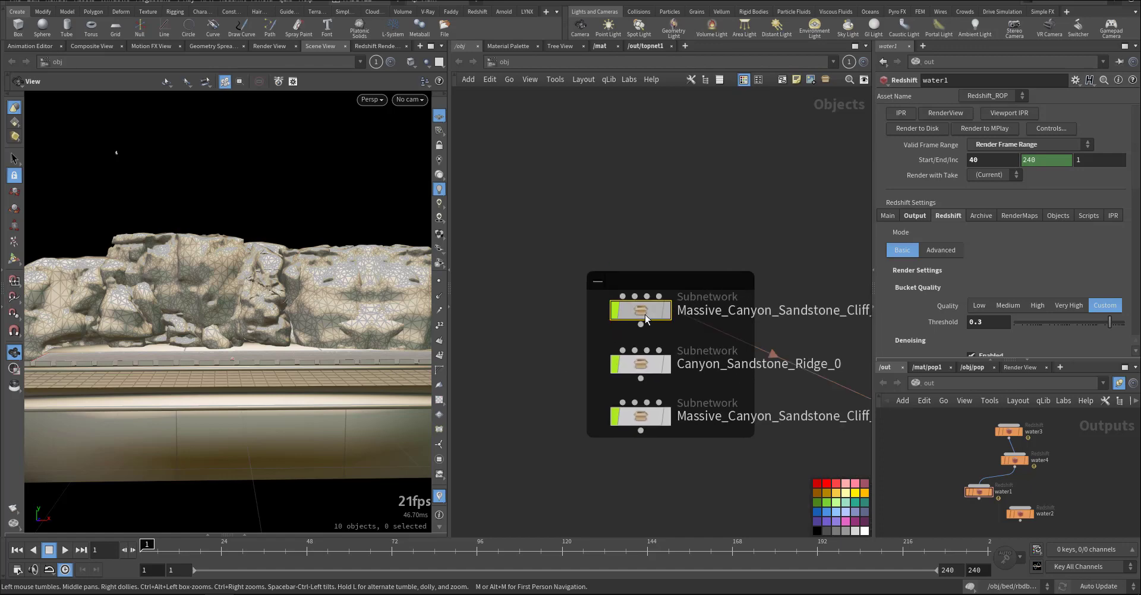
{"action": "left_click", "coordinate": [645, 315]}
{"action": "double_click", "coordinate": [641, 310]}
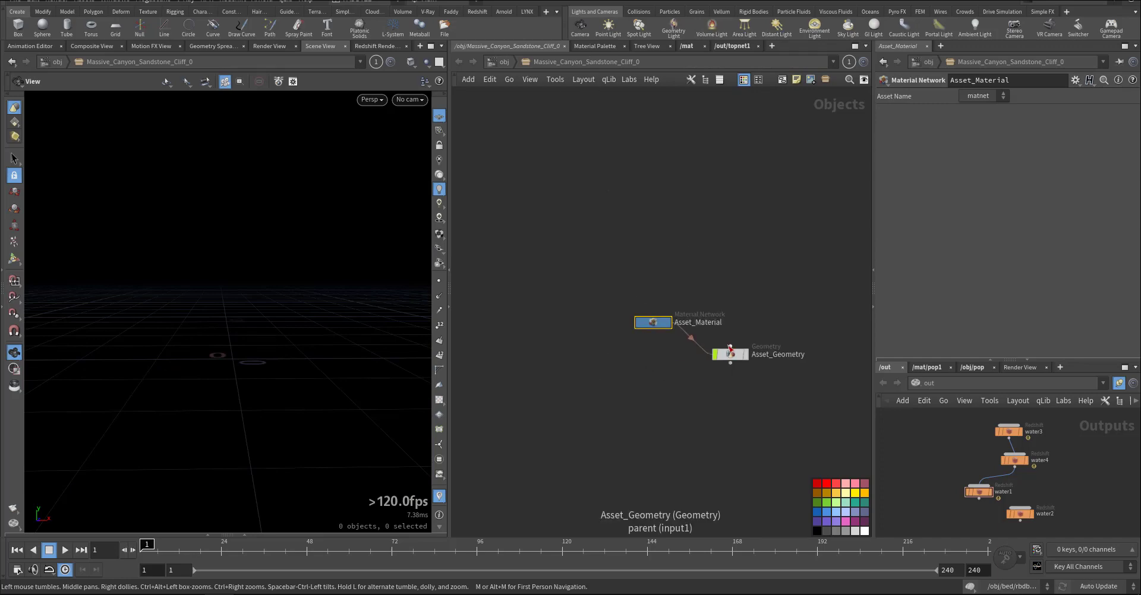
Show the cliff with its textures in the viewport and enter the Asset_Material network.
{"action": "middle_click_drag", "start_coordinate": [593, 372], "coordinate": [565, 394]}
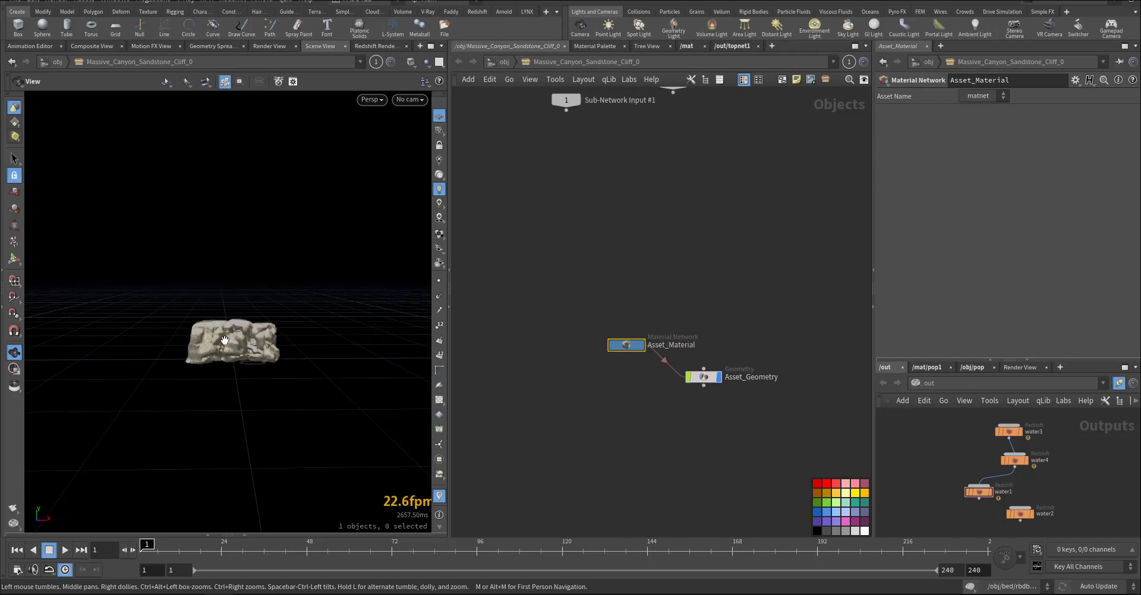
{"action": "scroll", "coordinate": [225, 340], "scroll_direction": "up", "scroll_amount": 6}
{"action": "mouse_move", "coordinate": [232, 340]}
{"action": "left_mouse_down"}
{"action": "mouse_move", "coordinate": [348, 343]}
{"action": "mouse_move", "coordinate": [248, 347]}
{"action": "left_mouse_up"}
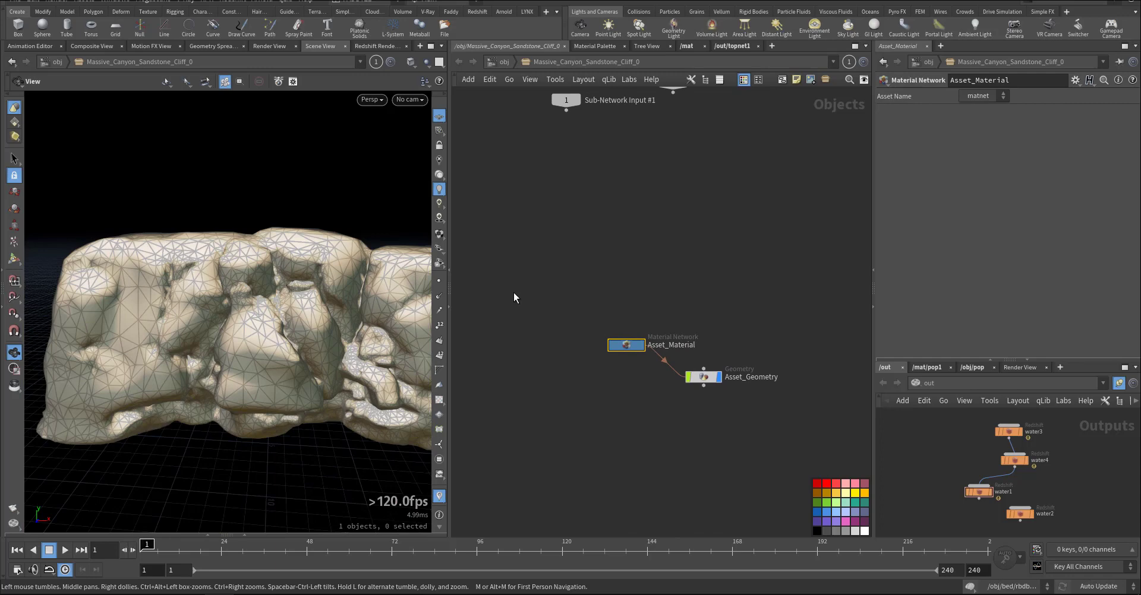
{"action": "left_click", "coordinate": [439, 236]}
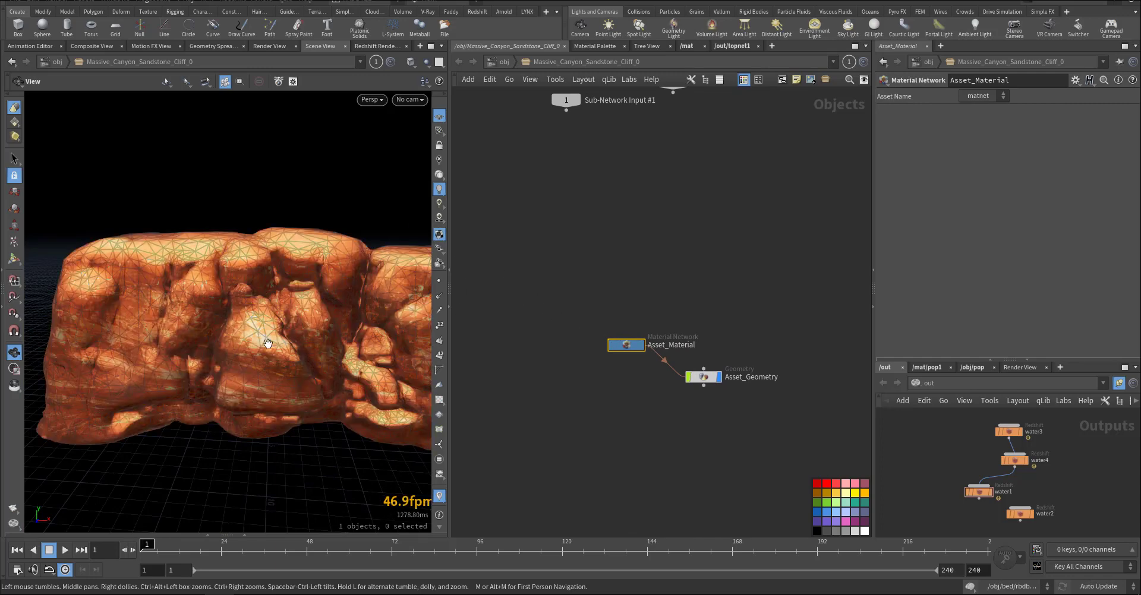
{"action": "left_click_drag", "start_coordinate": [276, 342], "coordinate": [310, 344]}
{"action": "double_click", "coordinate": [621, 347]}
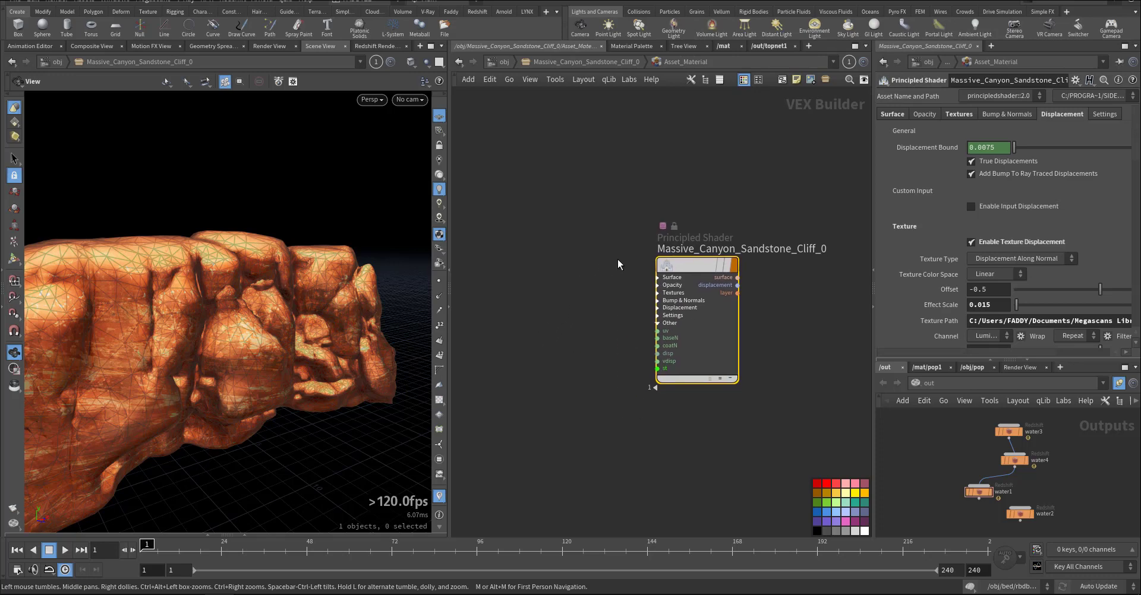
Review the shader's Textures and Displacement tabs and Faddy's Shader Converter, then return to /obj.
{"action": "left_click", "coordinate": [959, 115]}
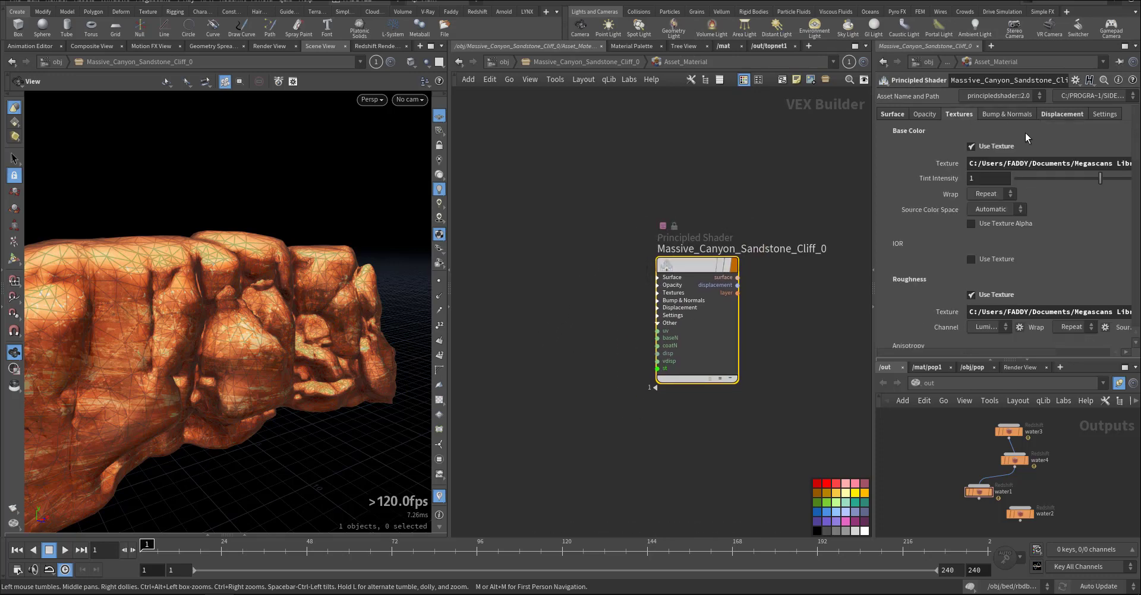
{"action": "left_click", "coordinate": [1045, 116]}
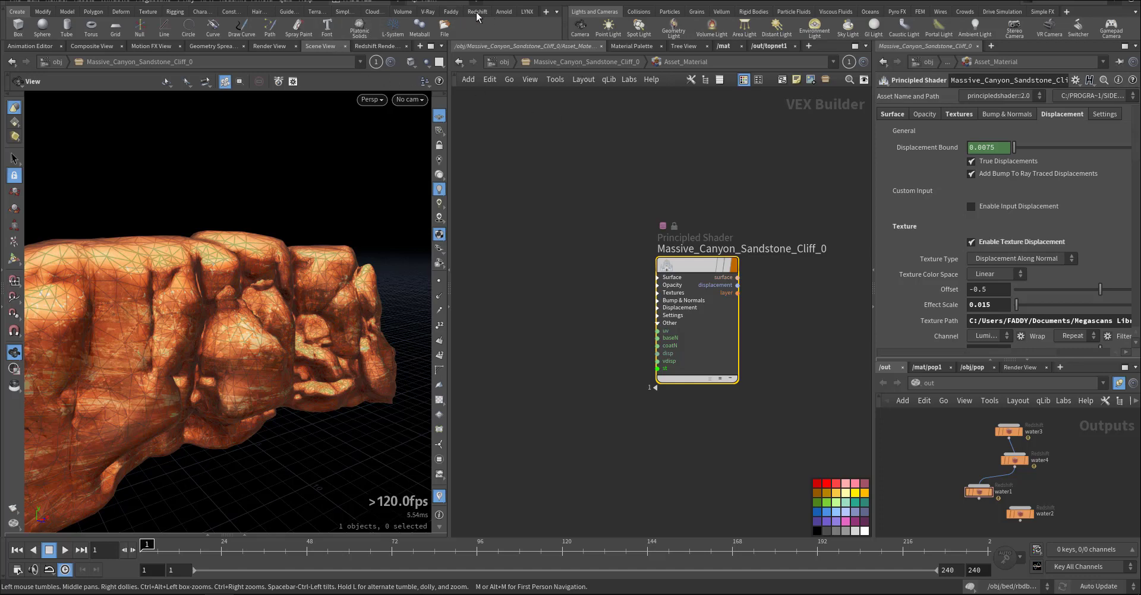
{"action": "left_click", "coordinate": [451, 11]}
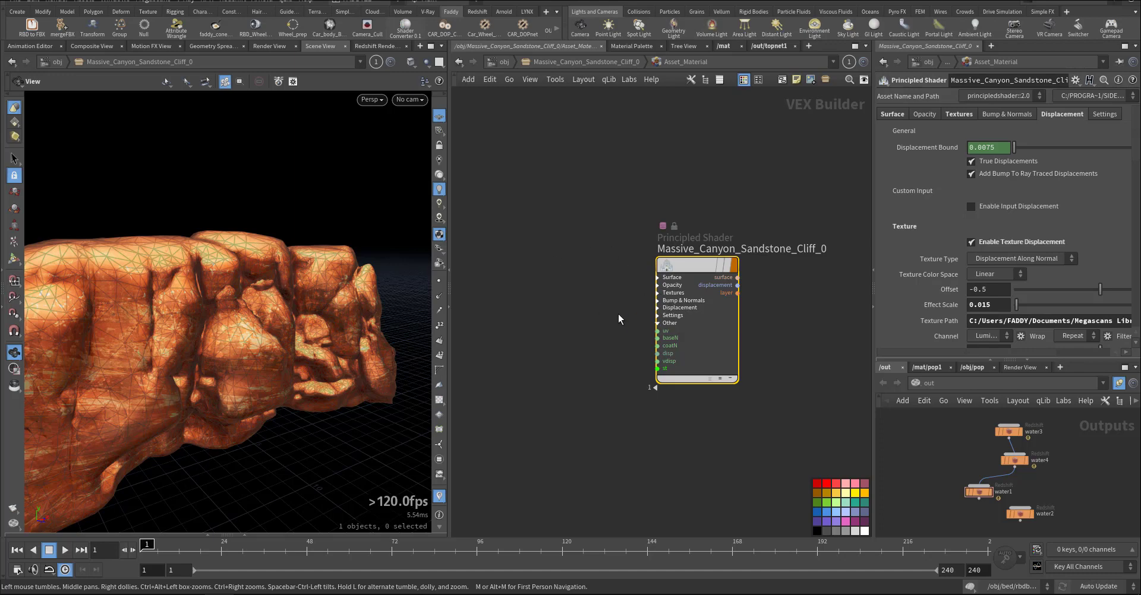
{"action": "left_click", "coordinate": [587, 285]}
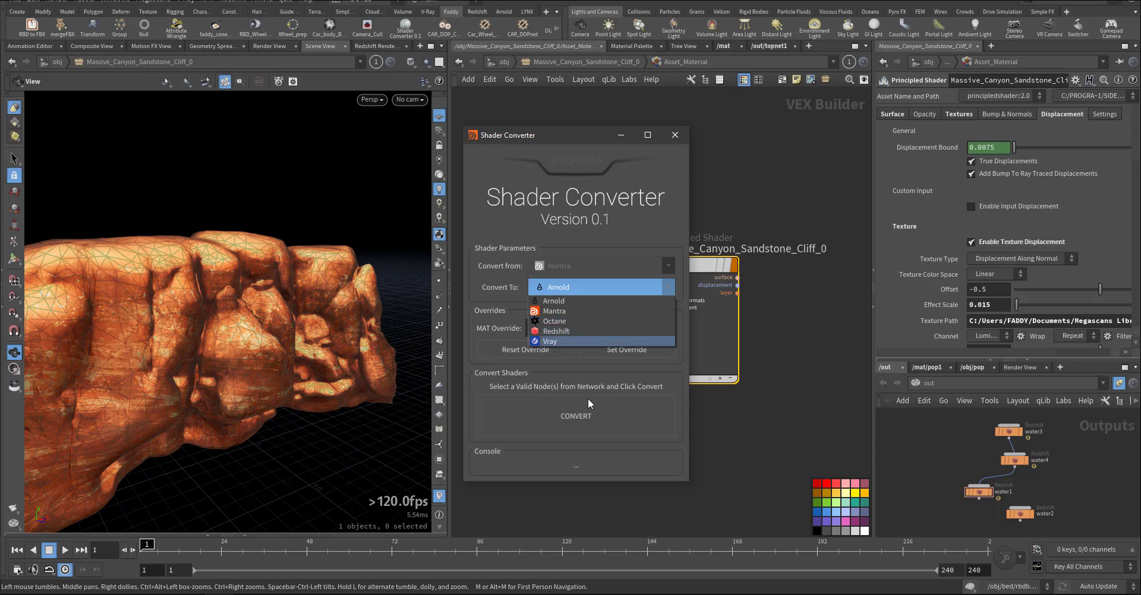
{"action": "left_click", "coordinate": [675, 138]}
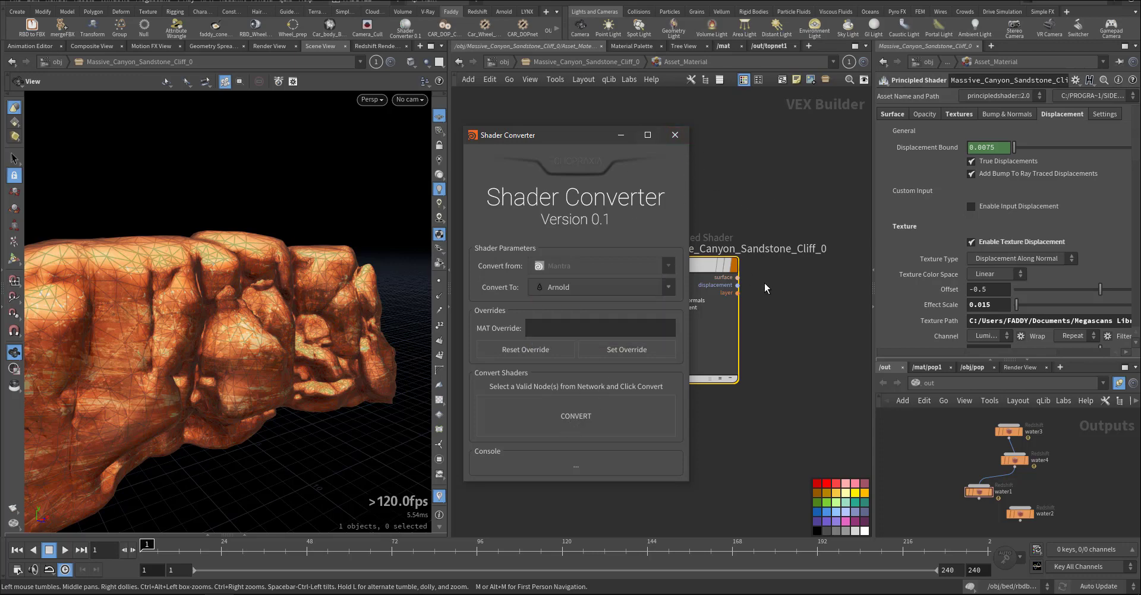
{"action": "left_click", "coordinate": [674, 136]}
{"action": "middle_click_drag", "start_coordinate": [612, 195], "coordinate": [567, 185]}
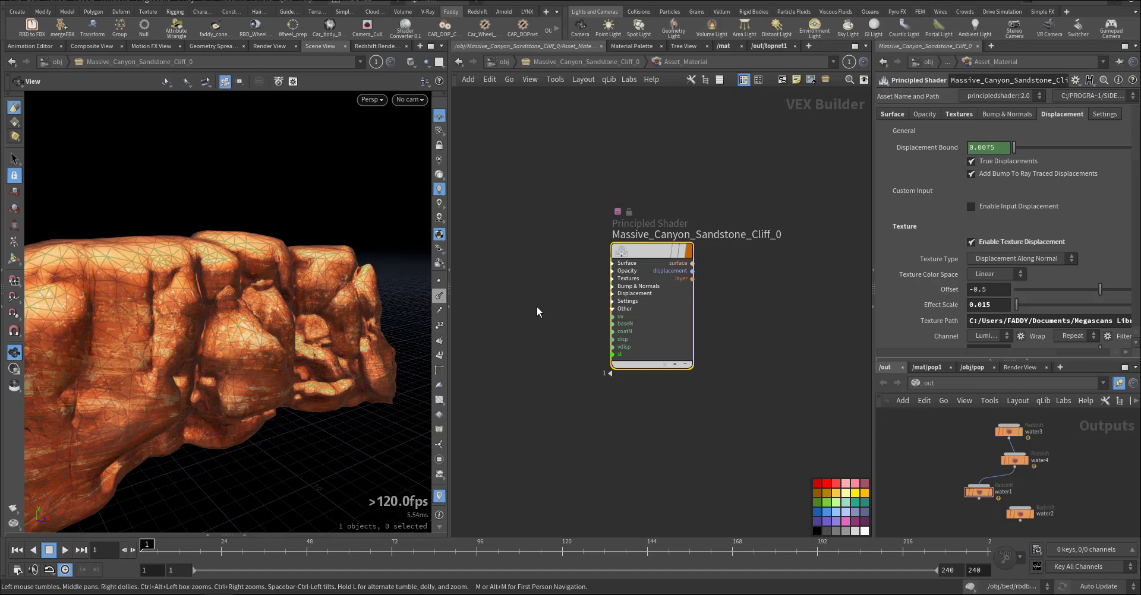
{"action": "left_click", "coordinate": [501, 62]}
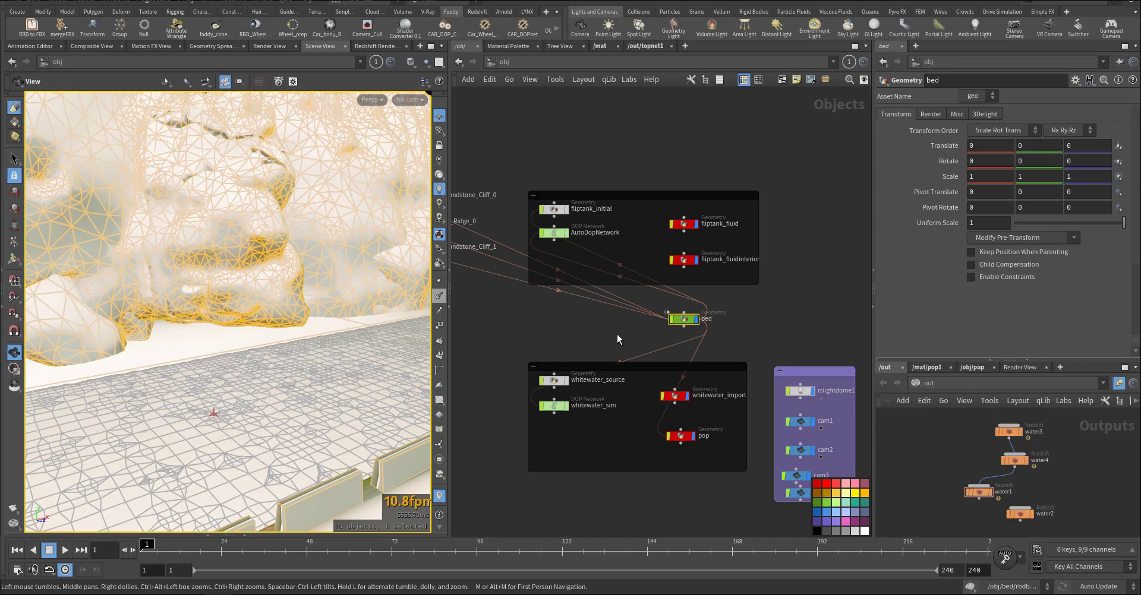
Enter the bed geometry network and inspect the rocks from several viewport angles.
{"action": "key", "text": "i"}
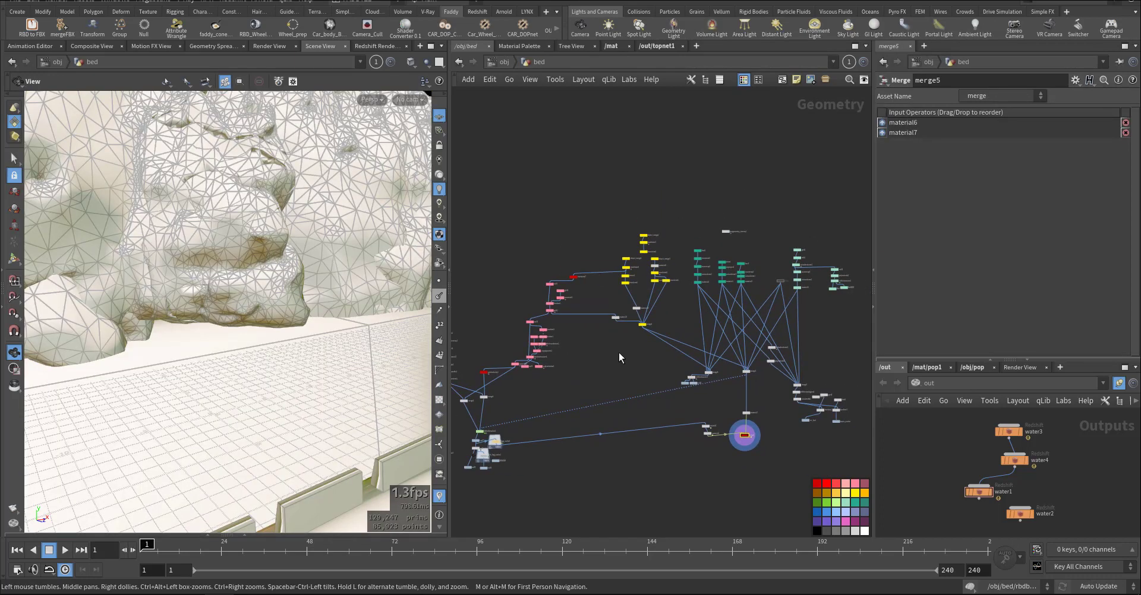
{"action": "scroll", "coordinate": [619, 352], "scroll_direction": "up", "scroll_amount": 5}
{"action": "middle_click_drag", "start_coordinate": [618, 352], "coordinate": [731, 377]}
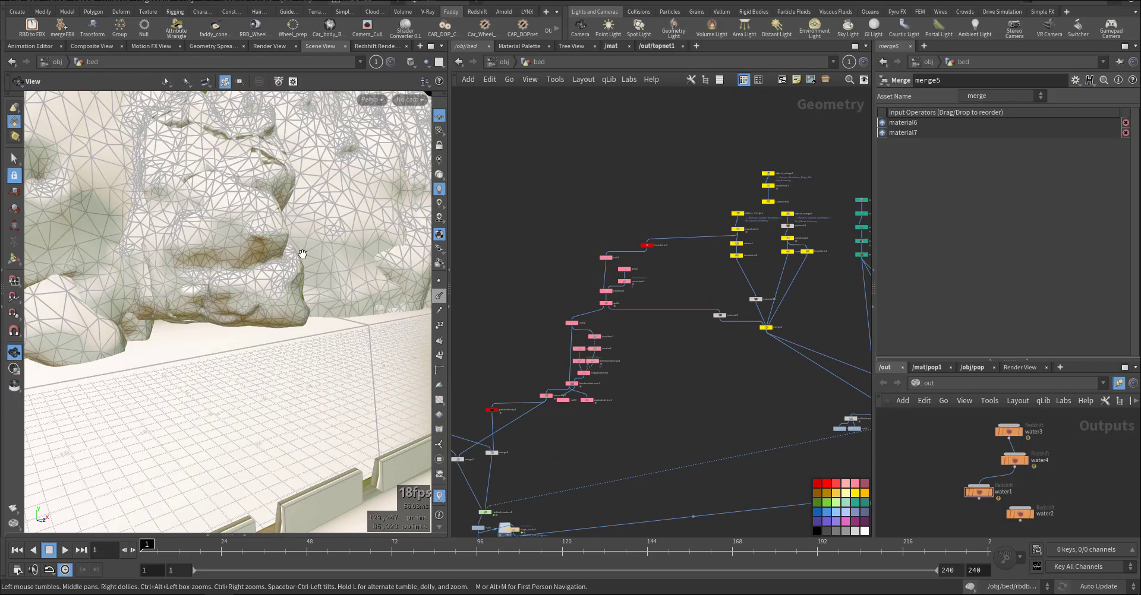
{"action": "right_click_drag", "start_coordinate": [302, 254], "coordinate": [114, 326]}
{"action": "left_click_drag", "start_coordinate": [114, 326], "coordinate": [332, 261]}
{"action": "middle_click_drag", "start_coordinate": [333, 262], "coordinate": [389, 286]}
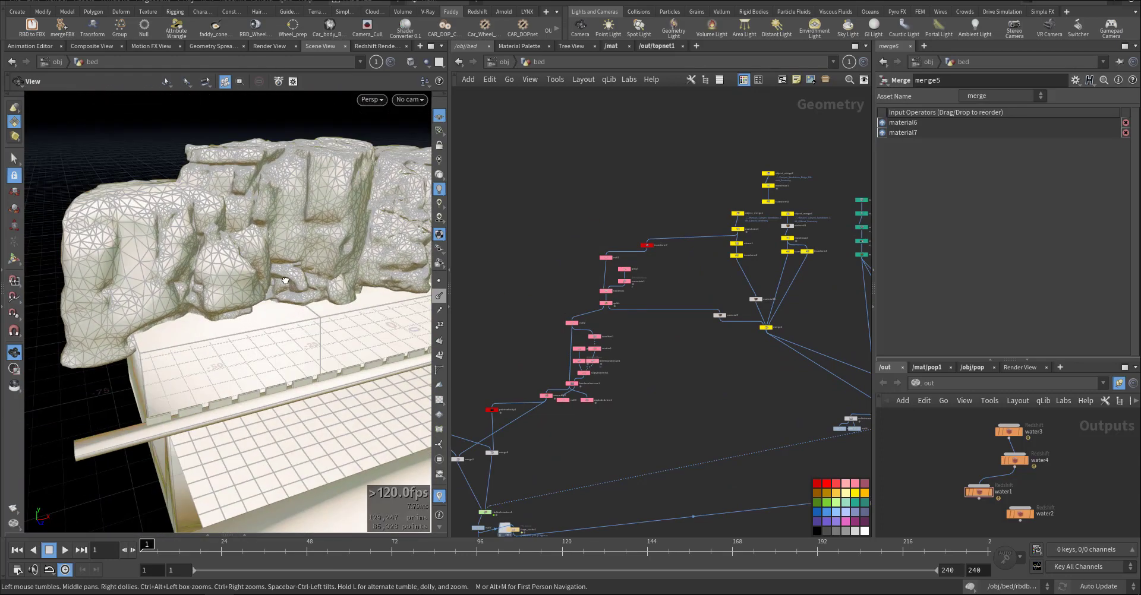
{"action": "middle_click_drag", "start_coordinate": [286, 280], "coordinate": [232, 318]}
{"action": "right_click_drag", "start_coordinate": [232, 318], "coordinate": [372, 249]}
{"action": "middle_click_drag", "start_coordinate": [372, 250], "coordinate": [213, 270]}
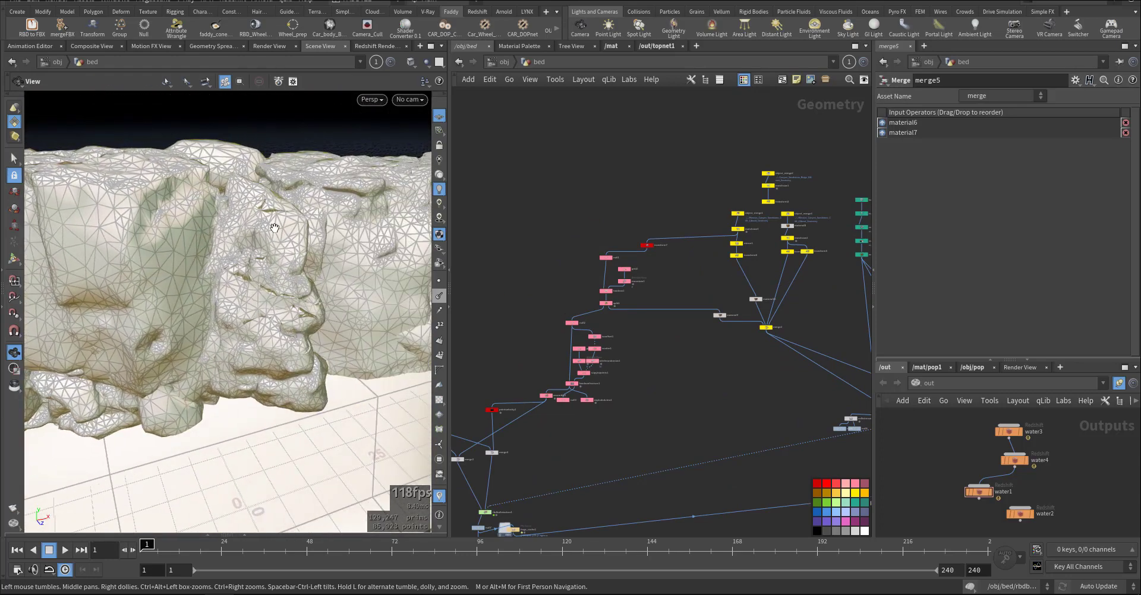
Move the network view down past box2 to rbdbulletsolver1 and frags_cache1.
{"action": "middle_click_drag", "start_coordinate": [507, 369], "coordinate": [674, 252]}
{"action": "scroll", "coordinate": [571, 320], "scroll_direction": "up", "scroll_amount": 3}
{"action": "left_click_drag", "start_coordinate": [271, 285], "coordinate": [270, 257]}
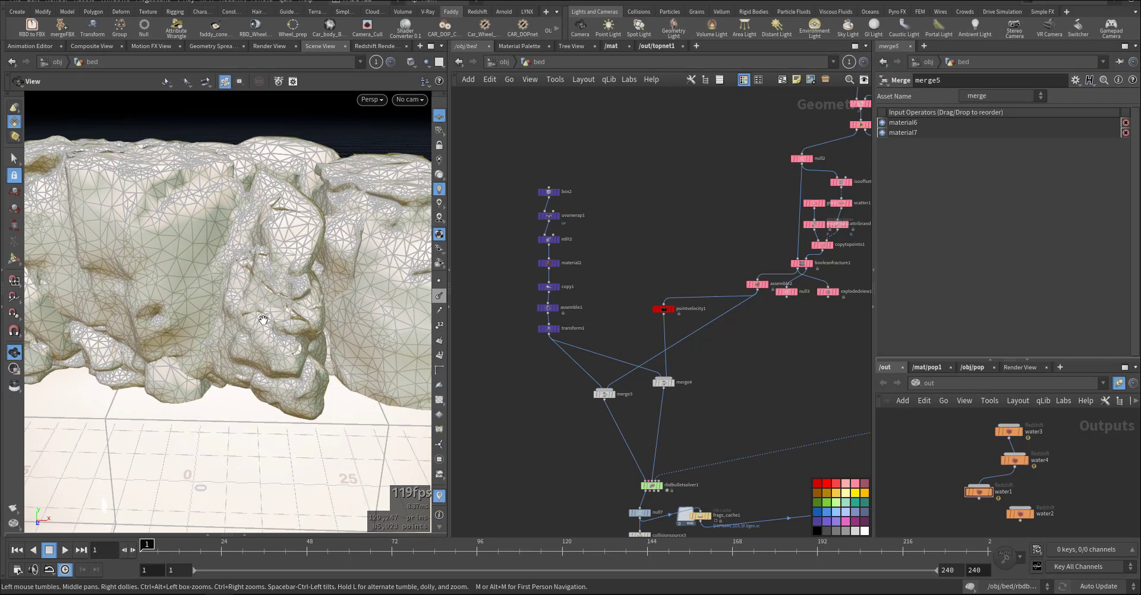
{"action": "middle_click_drag", "start_coordinate": [640, 282], "coordinate": [629, 202]}
{"action": "scroll", "coordinate": [661, 402], "scroll_direction": "up", "scroll_amount": 3}
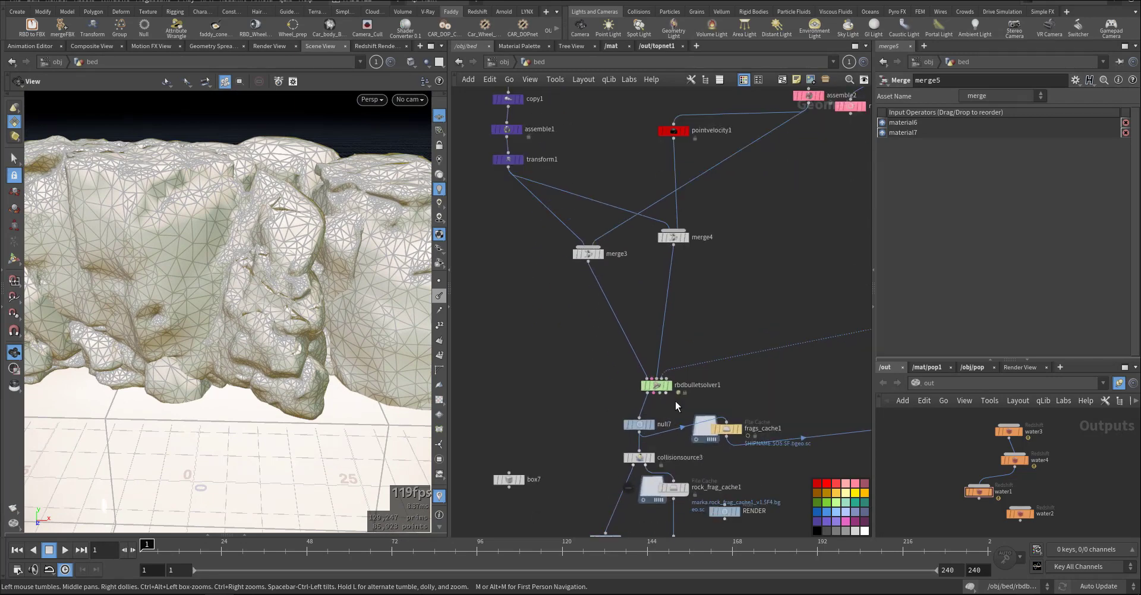
{"action": "middle_click_drag", "start_coordinate": [675, 401], "coordinate": [681, 326]}
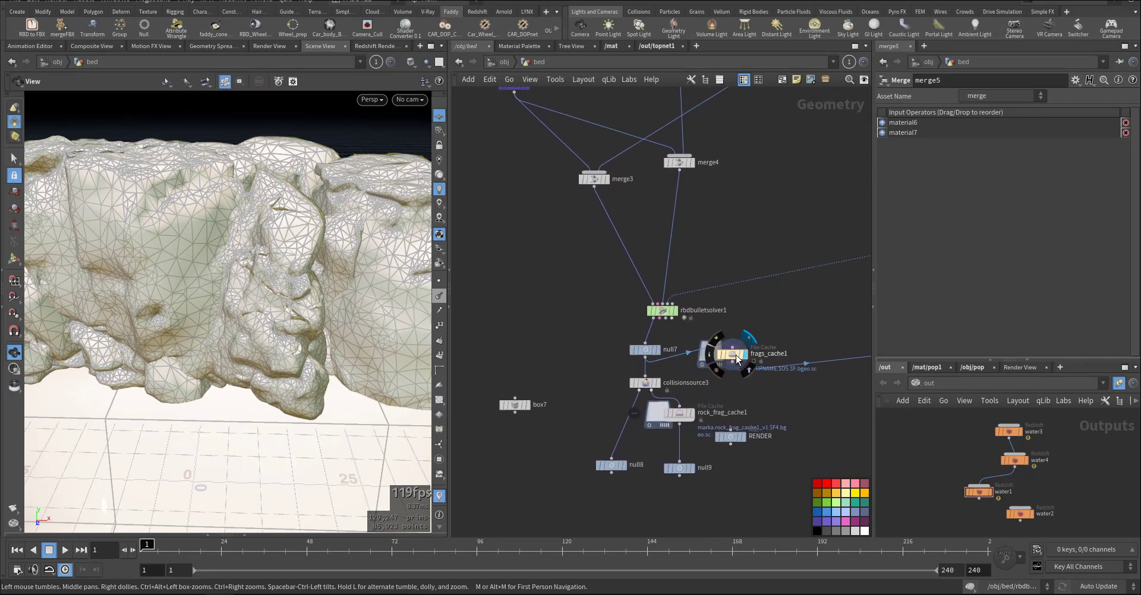
{"action": "left_click_drag", "start_coordinate": [147, 552], "coordinate": [207, 549]}
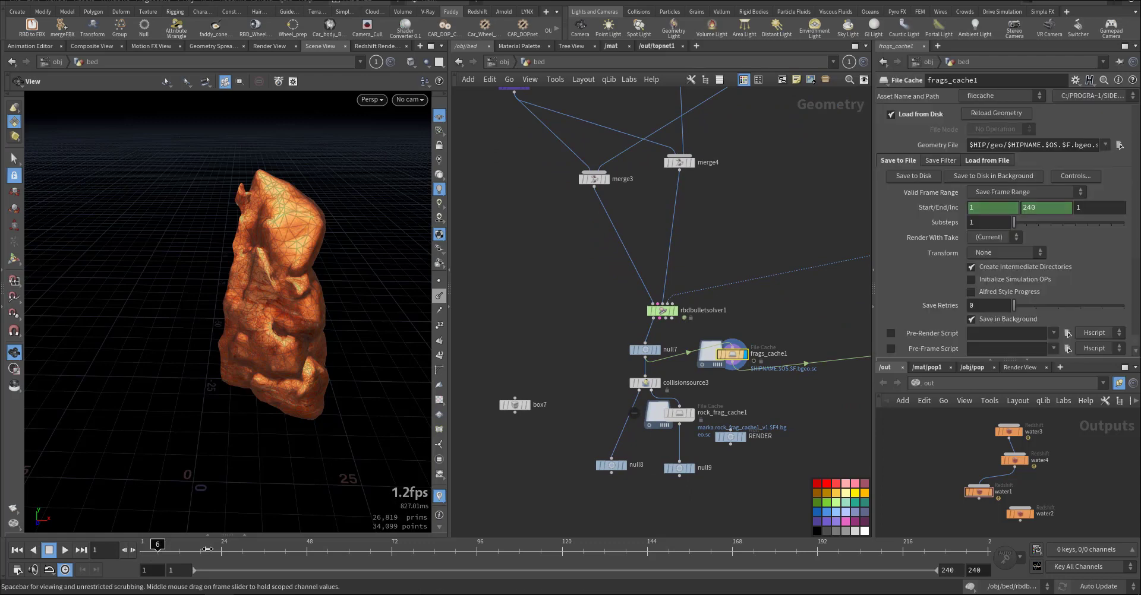
{"action": "left_click", "coordinate": [274, 553]}
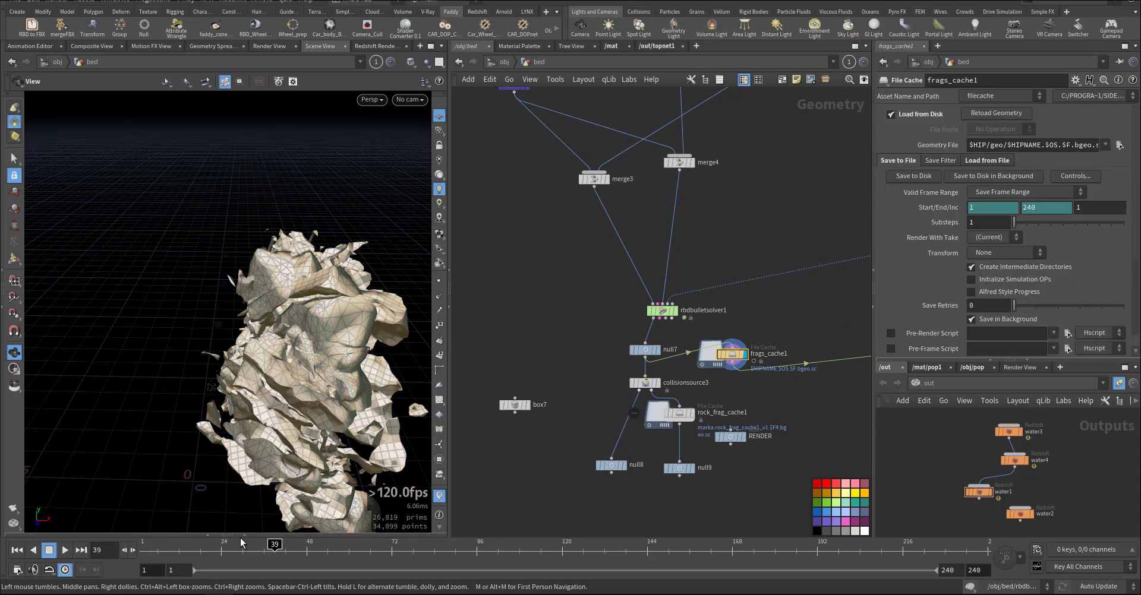
{"action": "left_click", "coordinate": [338, 543]}
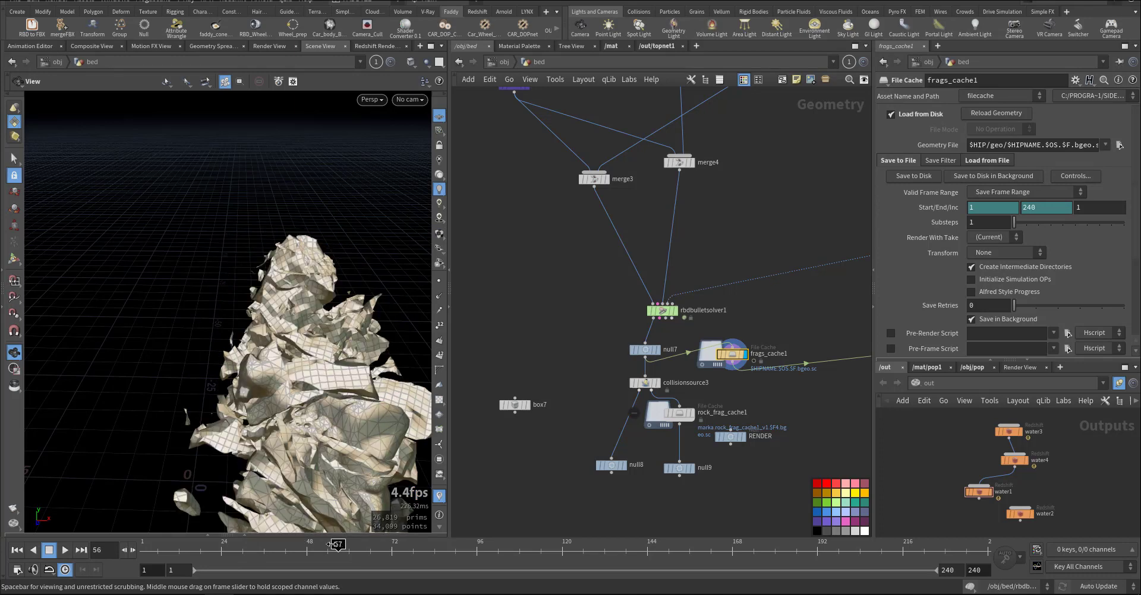
{"action": "left_click_drag", "start_coordinate": [121, 539], "coordinate": [112, 539]}
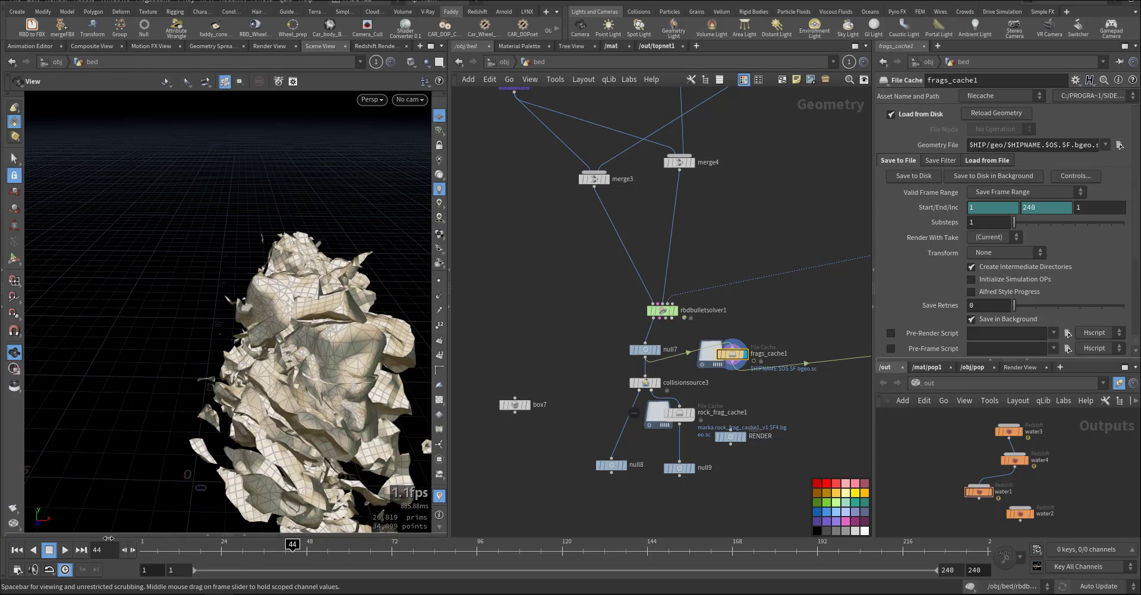
{"action": "middle_click_drag", "start_coordinate": [751, 206], "coordinate": [683, 464]}
{"action": "middle_click_drag", "start_coordinate": [768, 199], "coordinate": [625, 325]}
{"action": "middle_click_drag", "start_coordinate": [668, 166], "coordinate": [639, 328]}
{"action": "middle_click_drag", "start_coordinate": [725, 229], "coordinate": [641, 270]}
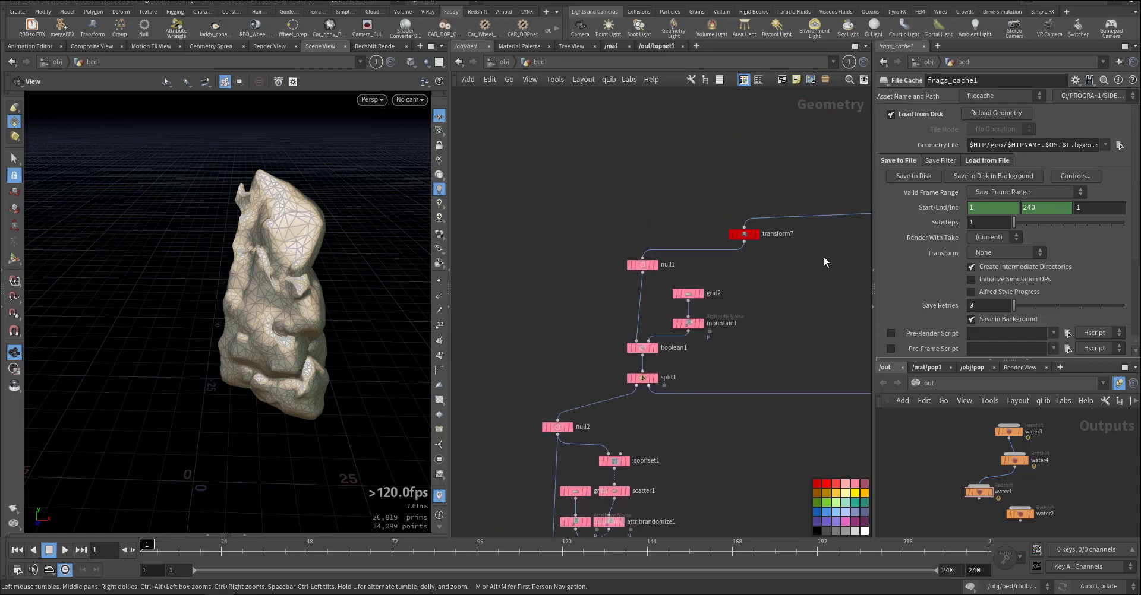
{"action": "middle_click_drag", "start_coordinate": [849, 270], "coordinate": [578, 393]}
{"action": "scroll", "coordinate": [607, 306], "scroll_direction": "down", "scroll_amount": 3}
{"action": "middle_click_drag", "start_coordinate": [588, 329], "coordinate": [641, 281]}
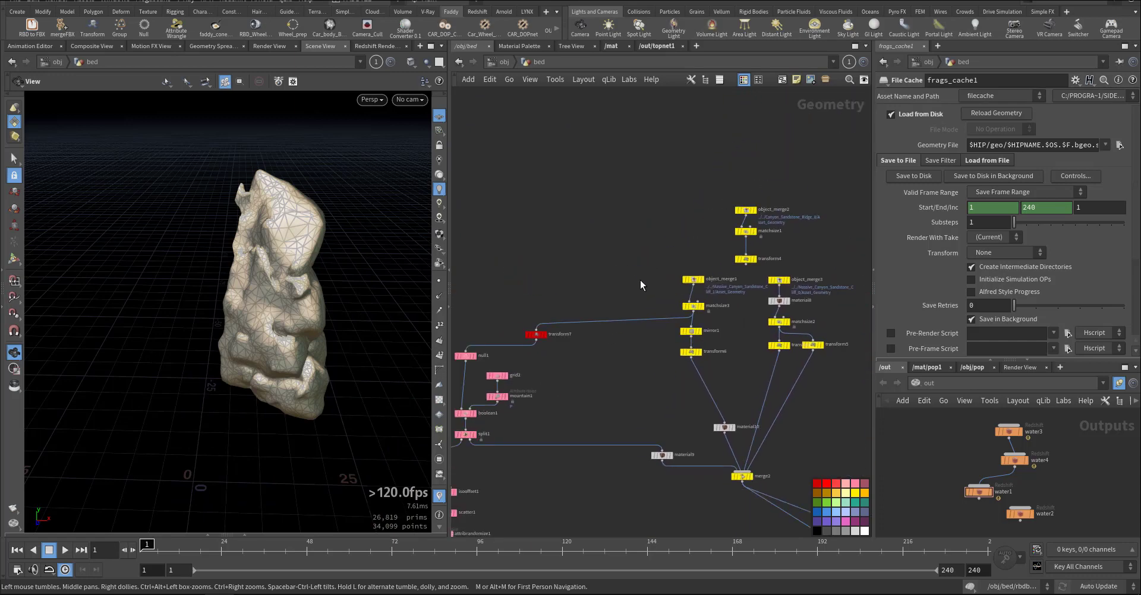
{"action": "scroll", "coordinate": [642, 283], "scroll_direction": "down", "scroll_amount": 5}
{"action": "middle_click_drag", "start_coordinate": [730, 256], "coordinate": [751, 240]}
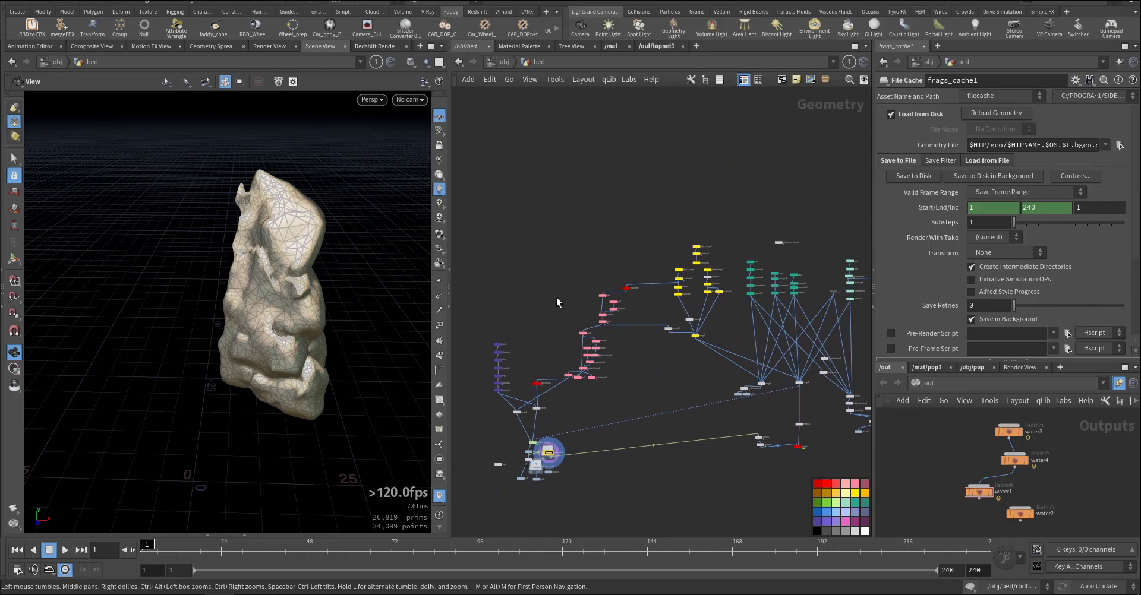
Select object_merge2, then display object_merge1's and object_merge3's rocks in the viewport.
{"action": "middle_click_drag", "start_coordinate": [554, 297], "coordinate": [530, 294]}
{"action": "scroll", "coordinate": [633, 262], "scroll_direction": "up", "scroll_amount": 6}
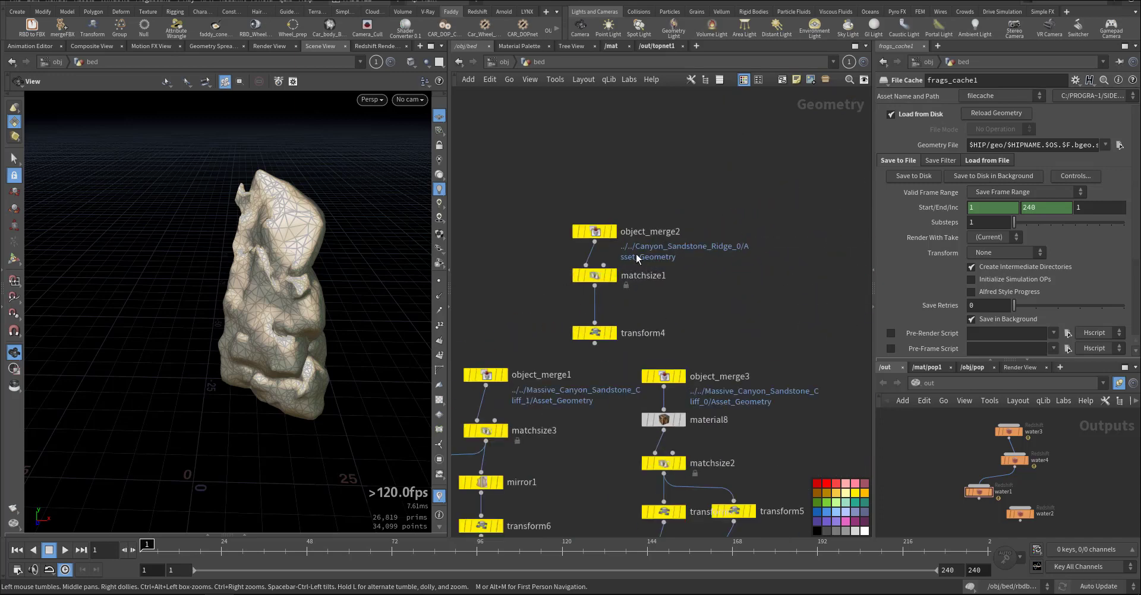
{"action": "left_click_drag", "start_coordinate": [629, 251], "coordinate": [634, 257]}
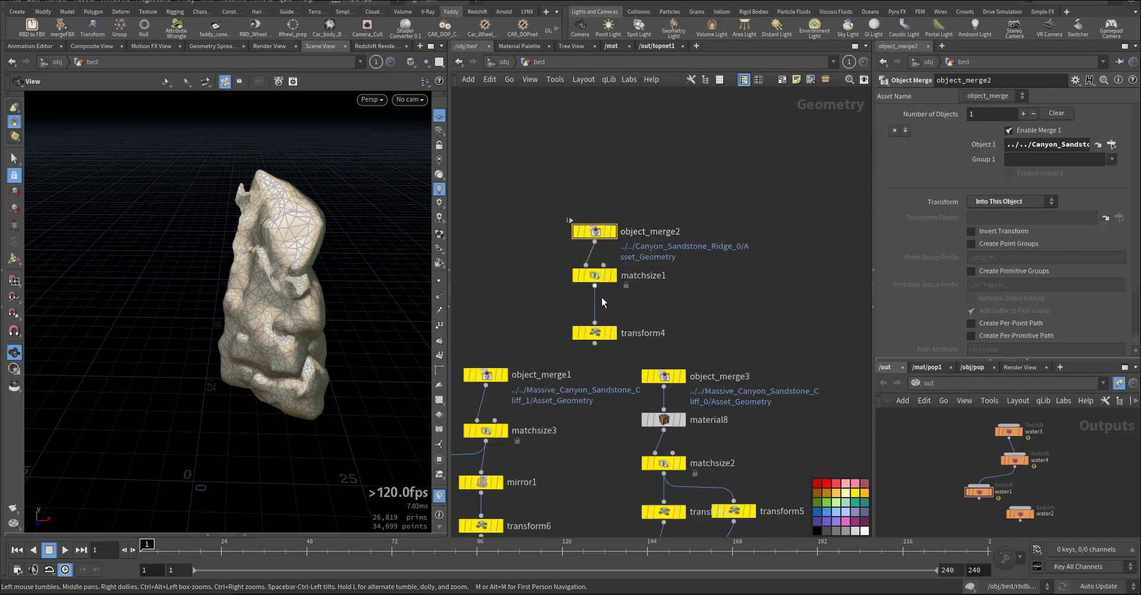
{"action": "middle_click_drag", "start_coordinate": [581, 372], "coordinate": [647, 251]}
{"action": "left_click", "coordinate": [604, 262]}
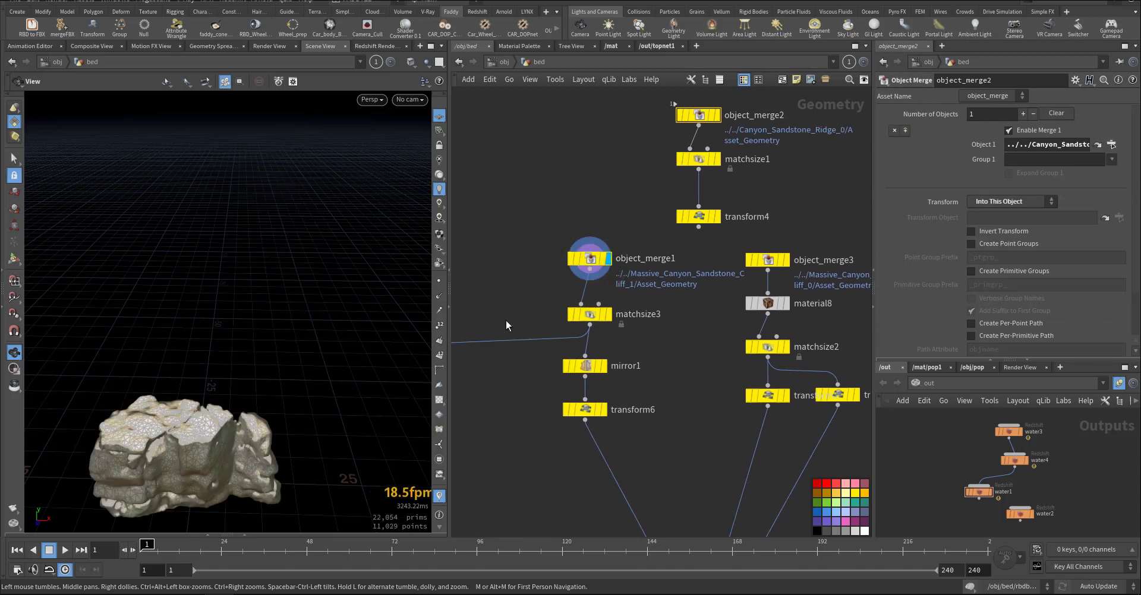
{"action": "middle_click_drag", "start_coordinate": [504, 321], "coordinate": [579, 235]}
{"action": "middle_click_drag", "start_coordinate": [860, 202], "coordinate": [761, 213]}
{"action": "left_click", "coordinate": [750, 199]}
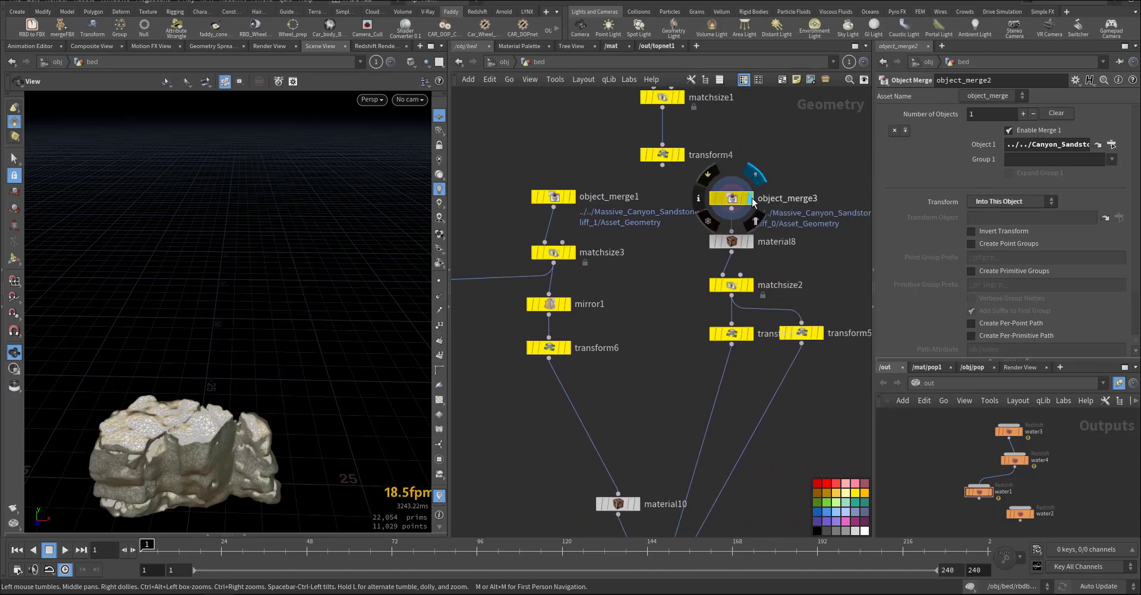
Frame the pink fracture node chain in the network view.
{"action": "middle_click_drag", "start_coordinate": [625, 395], "coordinate": [727, 269]}
{"action": "scroll", "coordinate": [726, 270], "scroll_direction": "down", "scroll_amount": 5}
{"action": "middle_click_drag", "start_coordinate": [603, 283], "coordinate": [655, 225]}
{"action": "scroll", "coordinate": [668, 219], "scroll_direction": "up", "scroll_amount": 8}
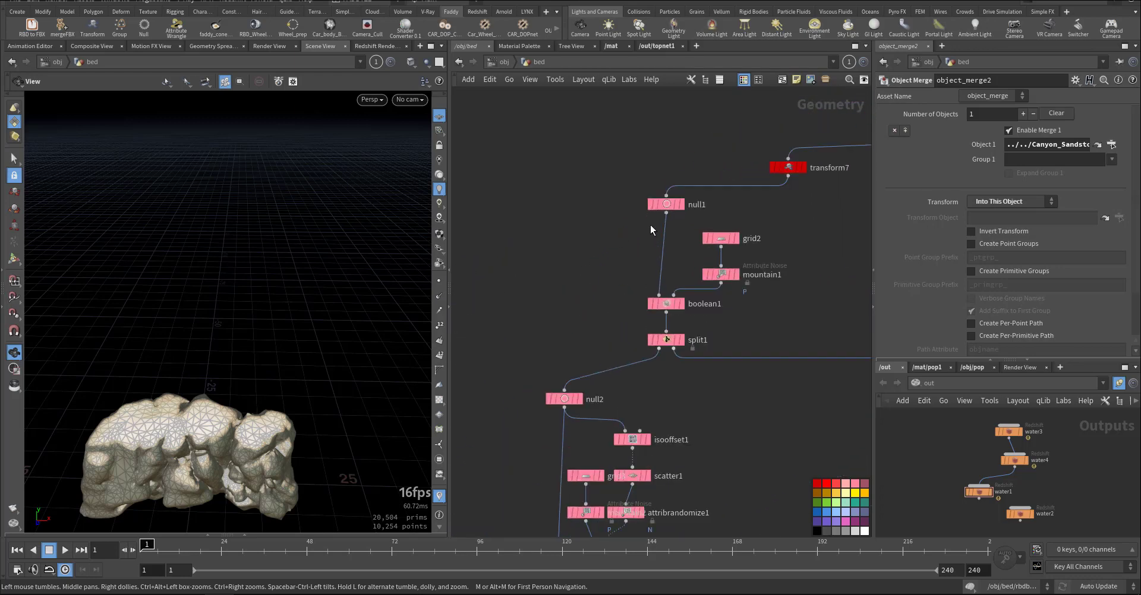
Display null1's and null2's rock pieces and select null2 to view its settings.
{"action": "left_click", "coordinate": [681, 208]}
{"action": "middle_click_drag", "start_coordinate": [577, 323], "coordinate": [632, 263]}
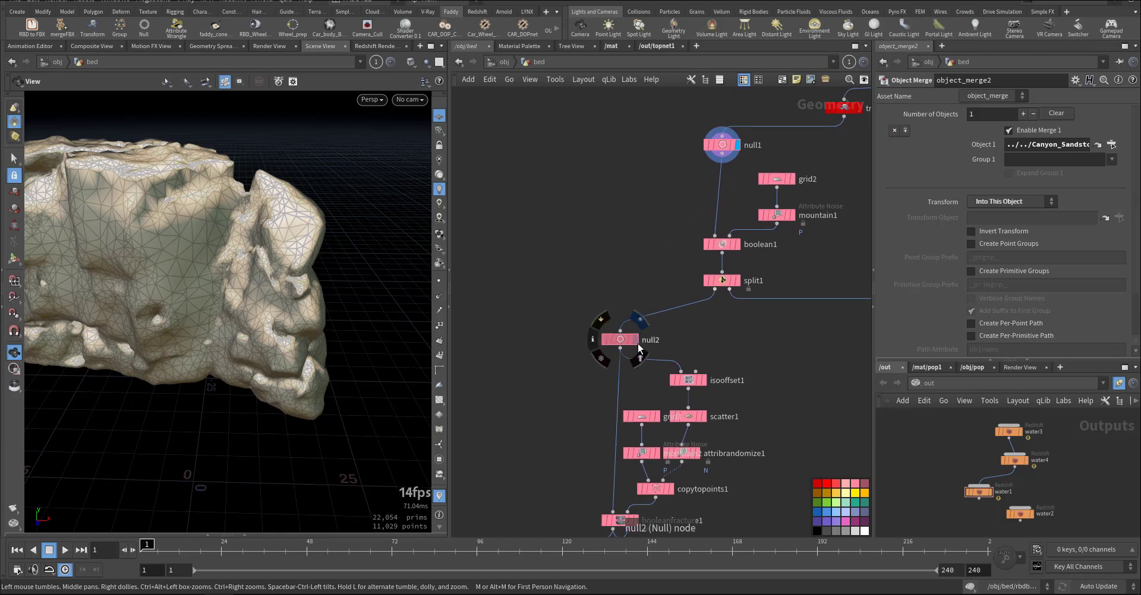
{"action": "left_click", "coordinate": [636, 342]}
{"action": "left_click", "coordinate": [621, 341]}
{"action": "middle_click_drag", "start_coordinate": [634, 369], "coordinate": [660, 245]}
{"action": "mouse_move", "coordinate": [272, 302]}
{"action": "left_mouse_down"}
{"action": "mouse_move", "coordinate": [501, 277]}
{"action": "mouse_move", "coordinate": [237, 301]}
{"action": "mouse_move", "coordinate": [261, 293]}
{"action": "left_mouse_up"}
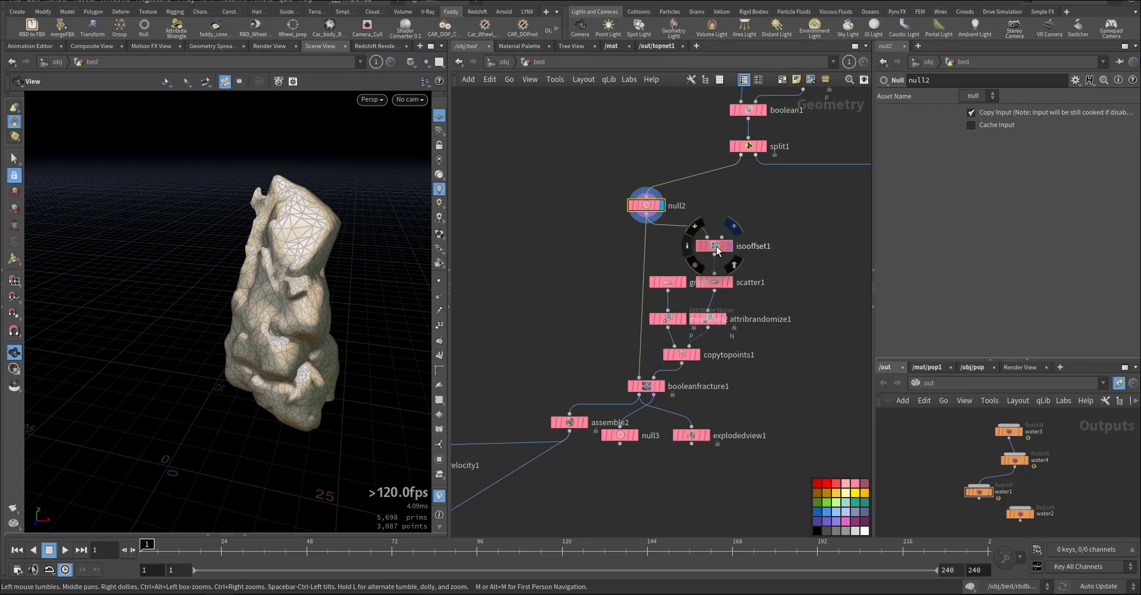
Display and select isooffset1 to inspect its 630-voxel fog volume of the rock.
{"action": "left_click", "coordinate": [728, 246]}
{"action": "left_click", "coordinate": [715, 246]}
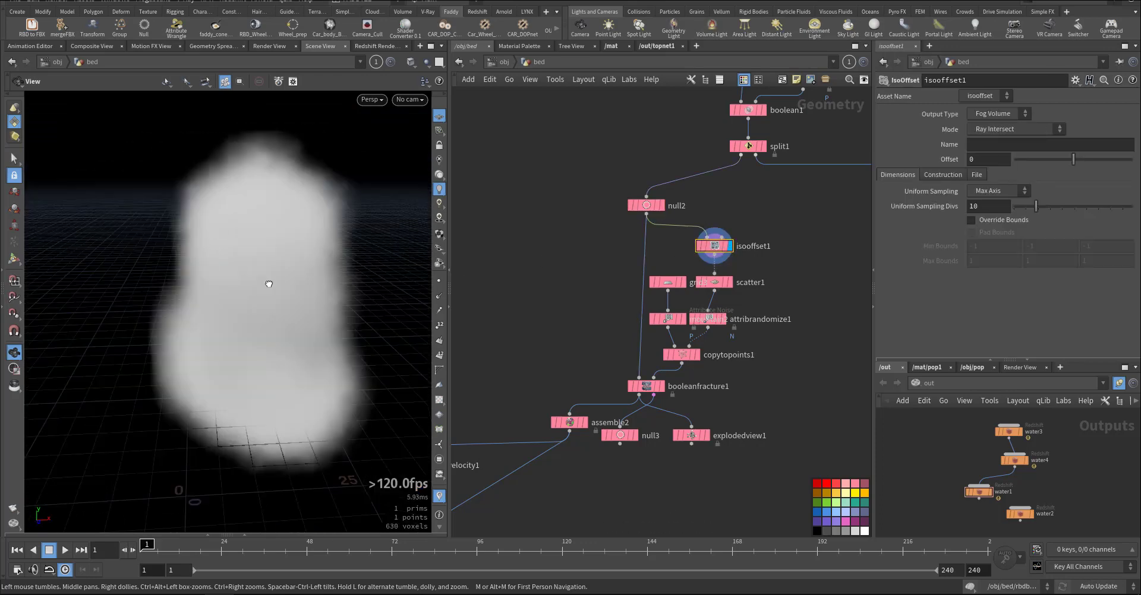
{"action": "left_click_drag", "start_coordinate": [269, 284], "coordinate": [297, 279]}
{"action": "scroll", "coordinate": [699, 277], "scroll_direction": "up", "scroll_amount": 4}
{"action": "mouse_move", "coordinate": [702, 413]}
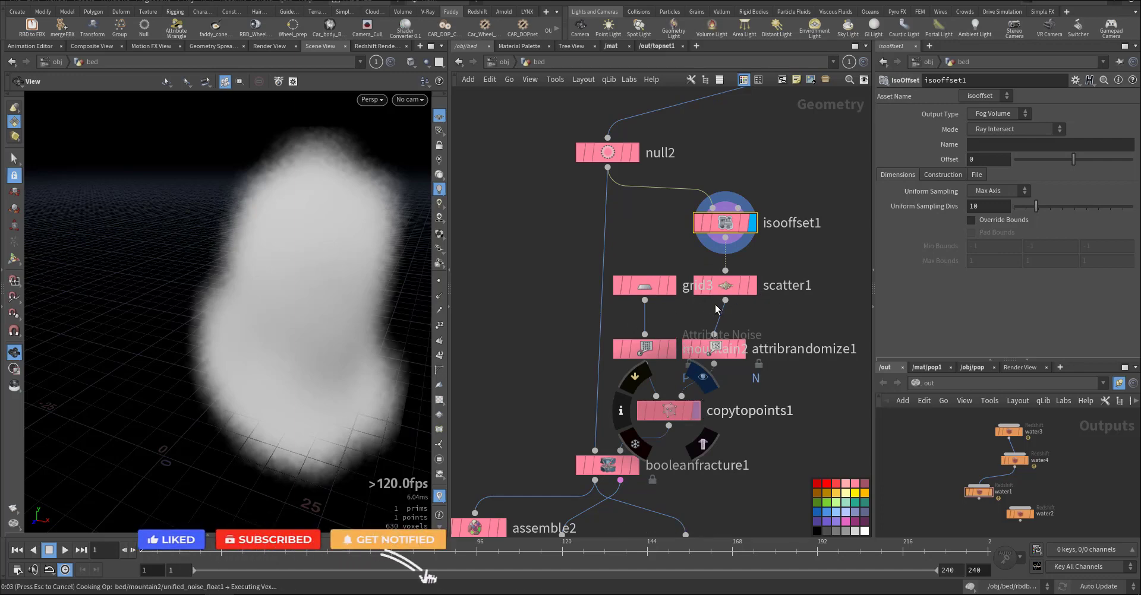
Display and select grid3 to inspect its flat 50-by-50 grid.
{"action": "left_click", "coordinate": [671, 286]}
{"action": "left_click", "coordinate": [647, 282]}
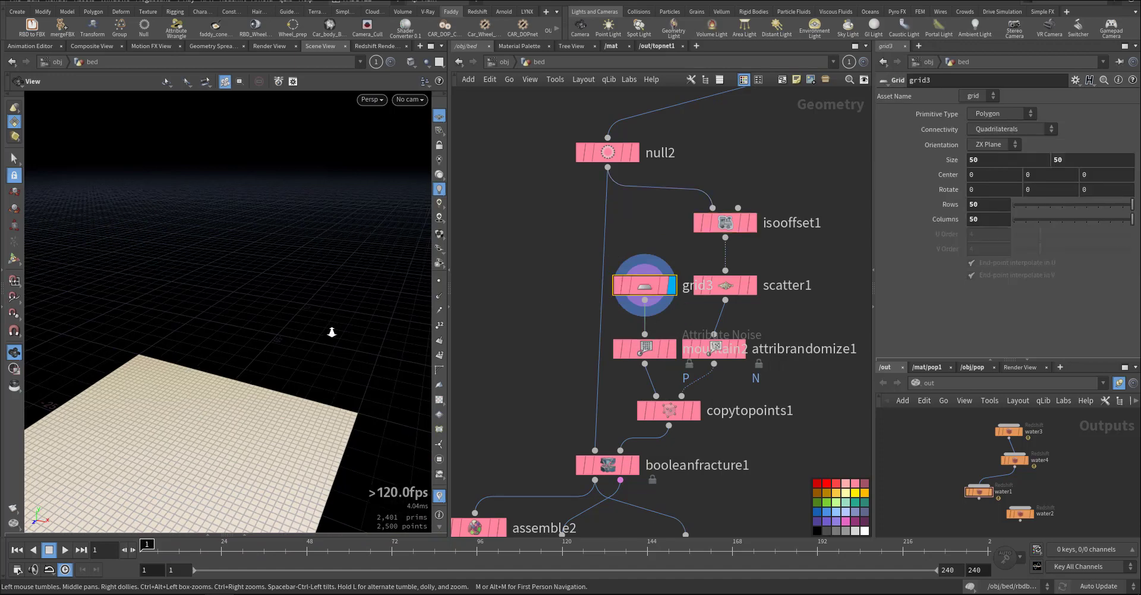
{"action": "middle_click_drag", "start_coordinate": [275, 309], "coordinate": [270, 305]}
{"action": "left_click_drag", "start_coordinate": [282, 380], "coordinate": [257, 427]}
{"action": "right_click_drag", "start_coordinate": [257, 428], "coordinate": [221, 412]}
Display scatter1's 20 points, then attribrandomize1's result, selecting each to view settings.
{"action": "left_click", "coordinate": [752, 286]}
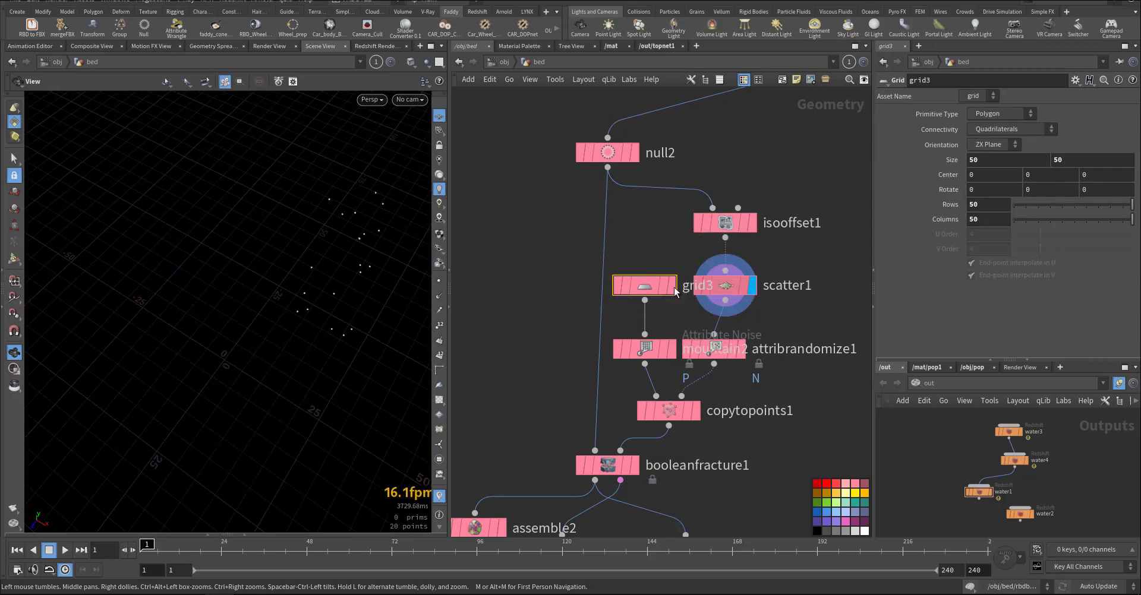
{"action": "left_click", "coordinate": [722, 285]}
{"action": "middle_click_drag", "start_coordinate": [768, 324], "coordinate": [768, 248]}
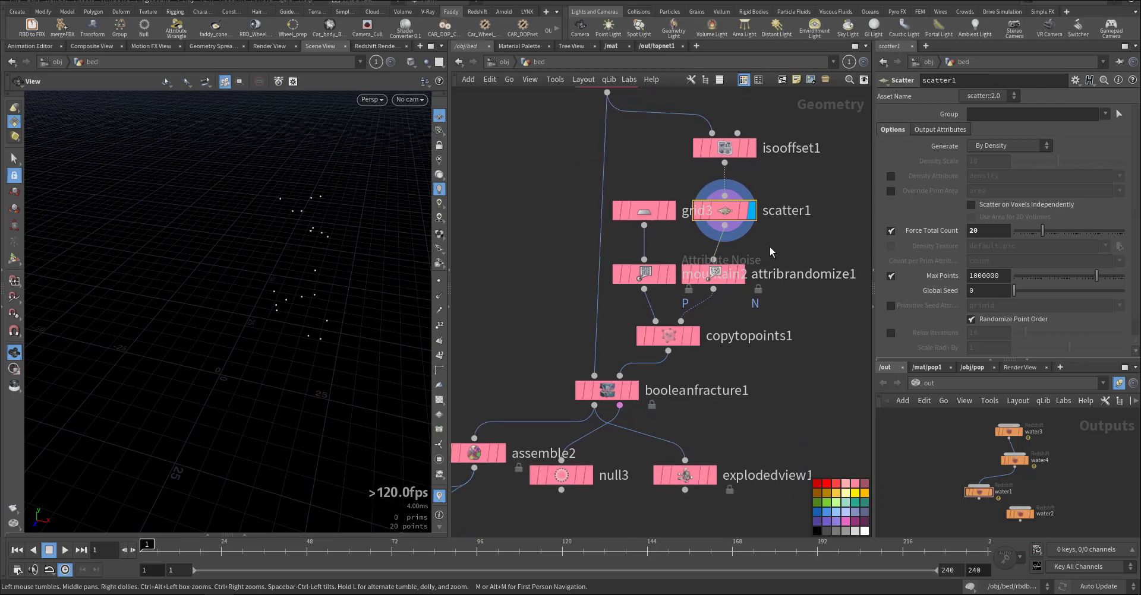
{"action": "left_click_drag", "start_coordinate": [711, 270], "coordinate": [757, 270]}
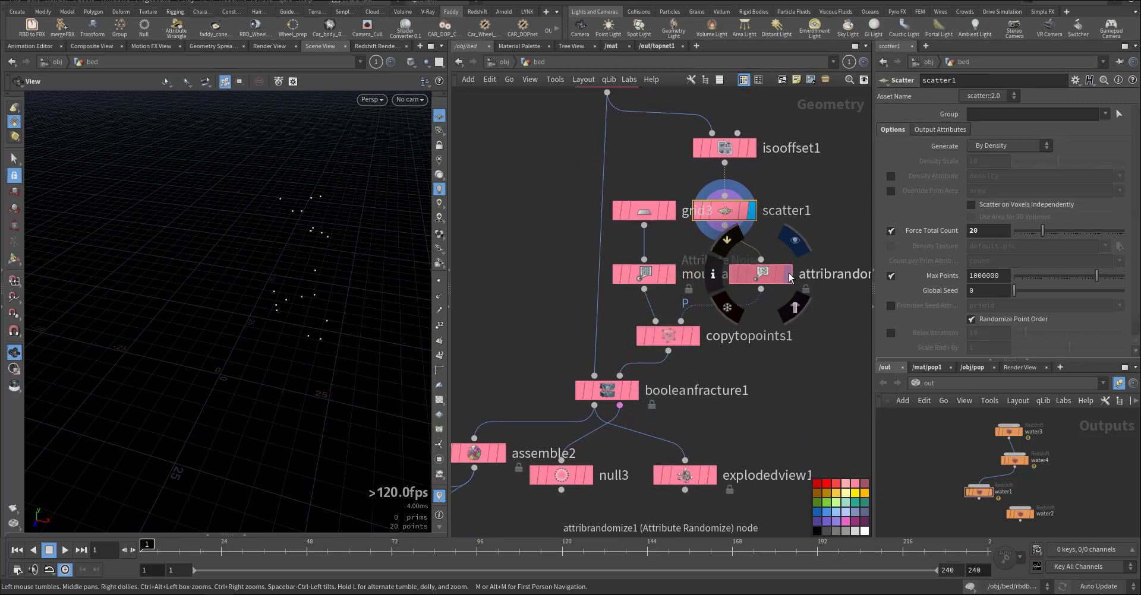
{"action": "left_click", "coordinate": [788, 275]}
{"action": "left_click", "coordinate": [764, 276]}
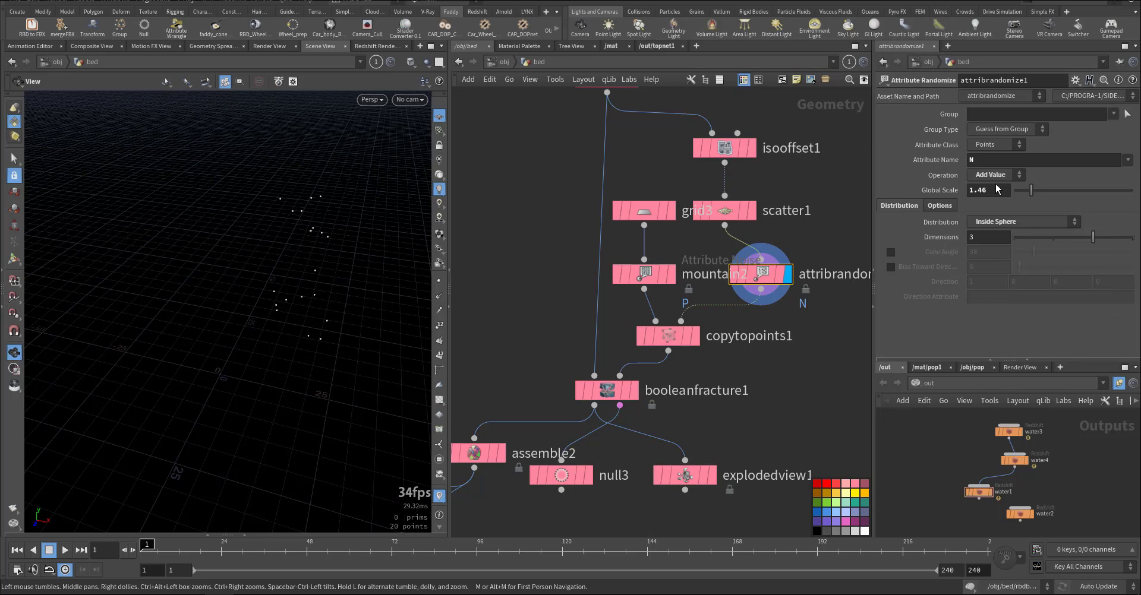
Display and select mountain2 to inspect its noisy grid from low angles.
{"action": "middle_click_drag", "start_coordinate": [781, 370], "coordinate": [802, 353]}
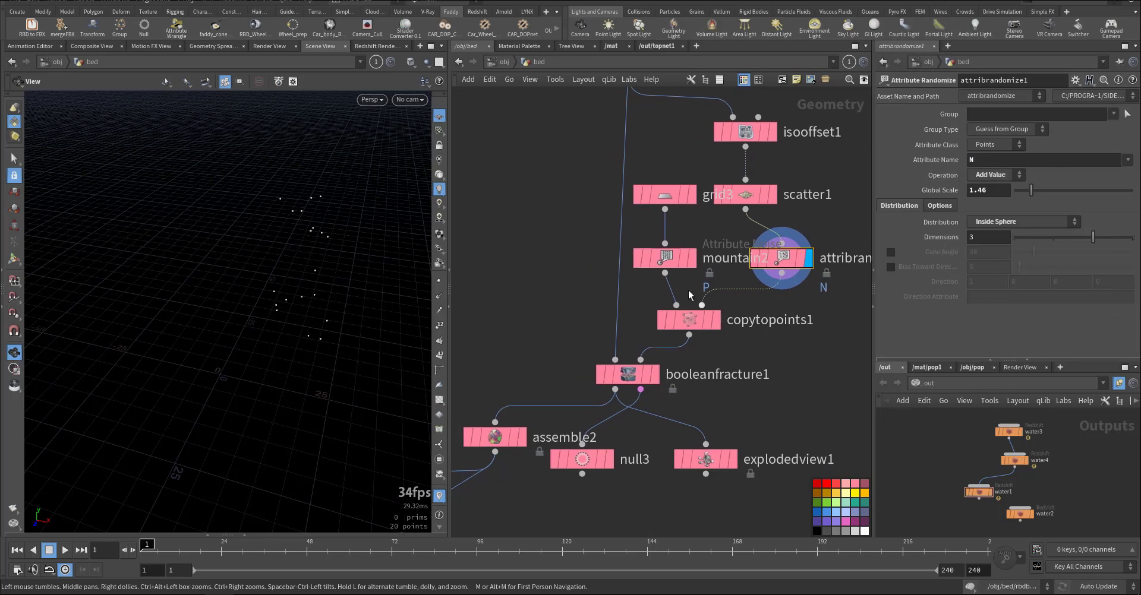
{"action": "left_click", "coordinate": [692, 259]}
{"action": "left_click", "coordinate": [667, 266]}
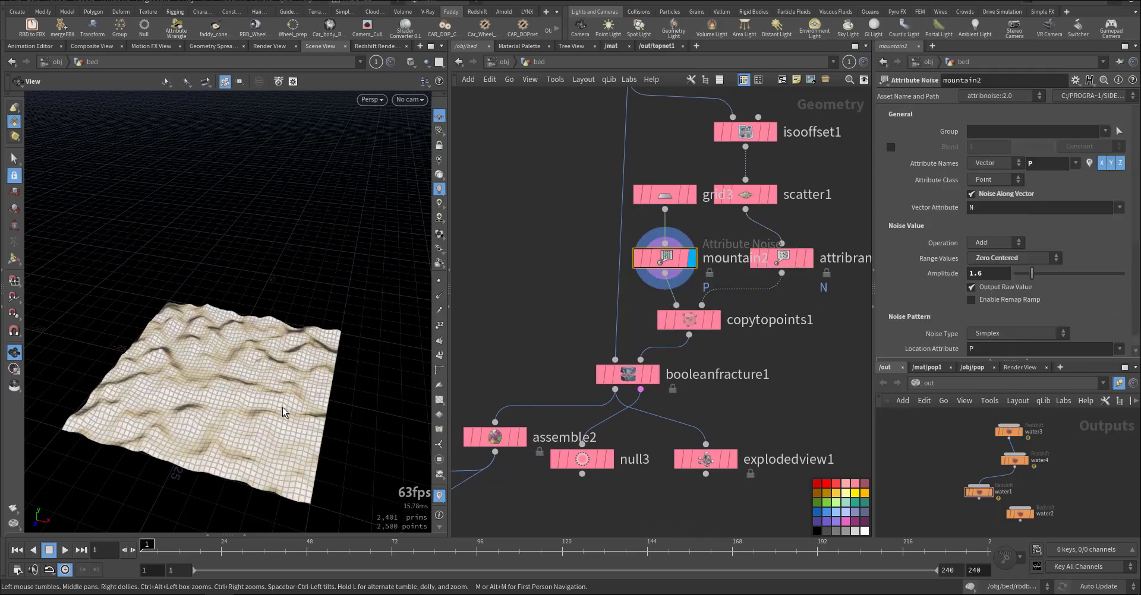
{"action": "left_click_drag", "start_coordinate": [250, 404], "coordinate": [268, 375]}
{"action": "right_click_drag", "start_coordinate": [267, 375], "coordinate": [397, 358]}
{"action": "mouse_move", "coordinate": [271, 379]}
{"action": "left_mouse_down"}
{"action": "mouse_move", "coordinate": [264, 334]}
{"action": "mouse_move", "coordinate": [267, 380]}
{"action": "left_mouse_up"}
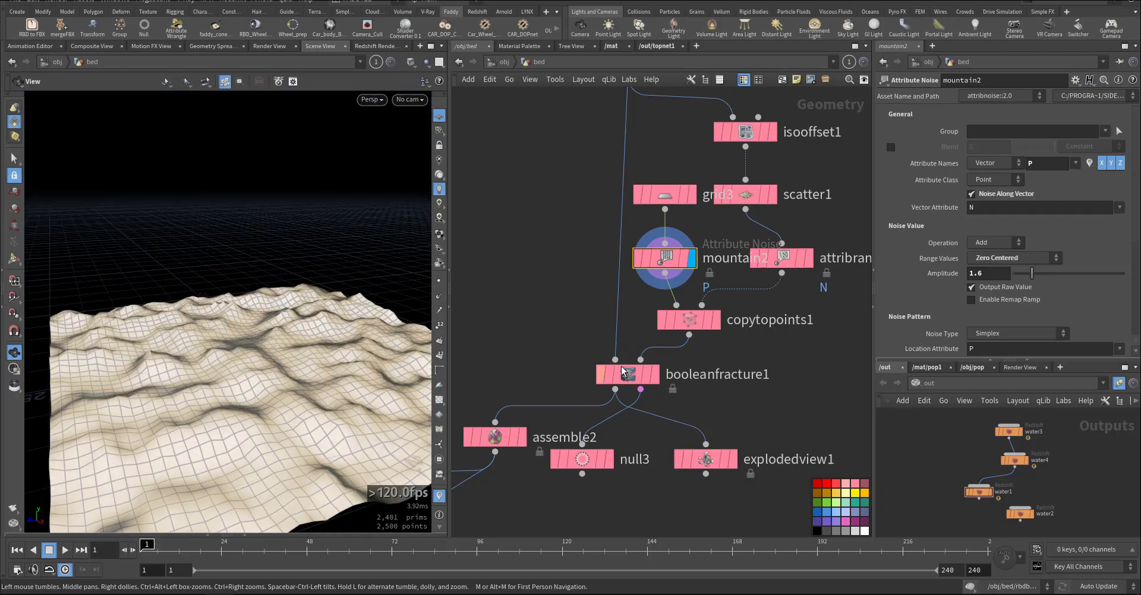
Inspect copytopoints1's copied cutting sheets, then display booleanfracture1's 26,793-primitive fractured rock.
{"action": "mouse_move", "coordinate": [689, 321]}
{"action": "key", "text": "r"}
{"action": "left_click", "coordinate": [696, 325]}
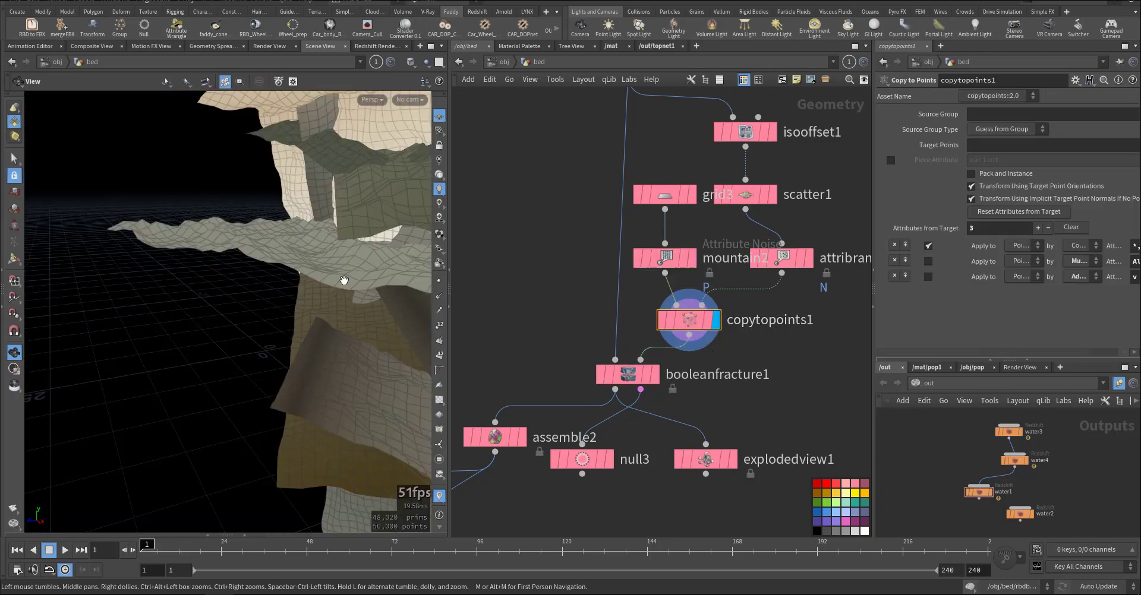
{"action": "scroll", "coordinate": [344, 281], "scroll_direction": "down", "scroll_amount": 5}
{"action": "middle_click_drag", "start_coordinate": [344, 287], "coordinate": [273, 300]}
{"action": "left_click_drag", "start_coordinate": [272, 301], "coordinate": [315, 301]}
{"action": "middle_click_drag", "start_coordinate": [573, 332], "coordinate": [633, 301]}
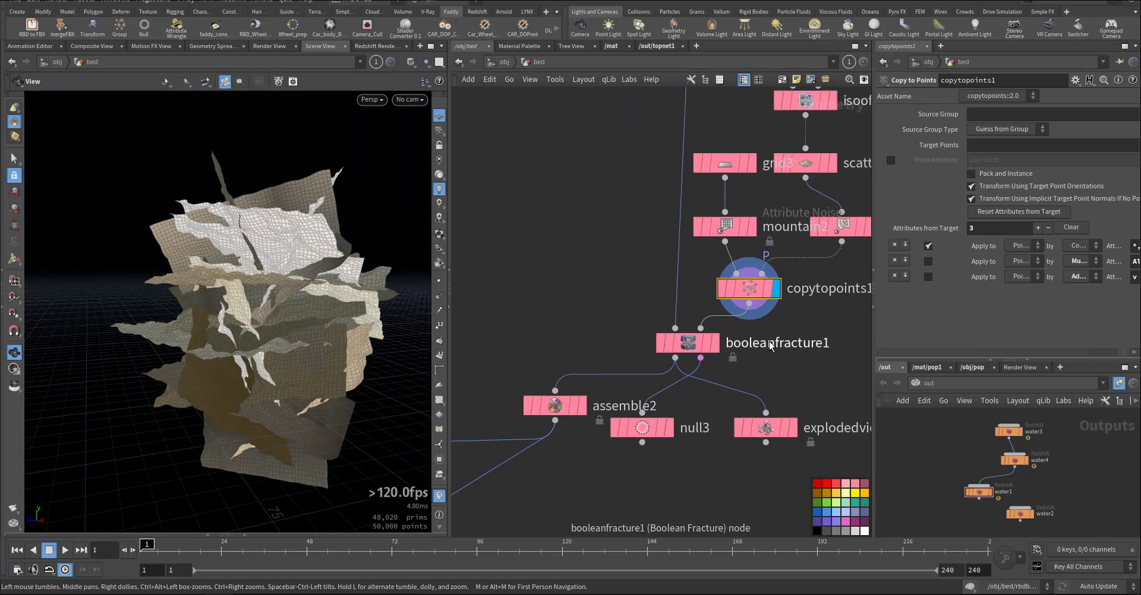
{"action": "left_click", "coordinate": [691, 348]}
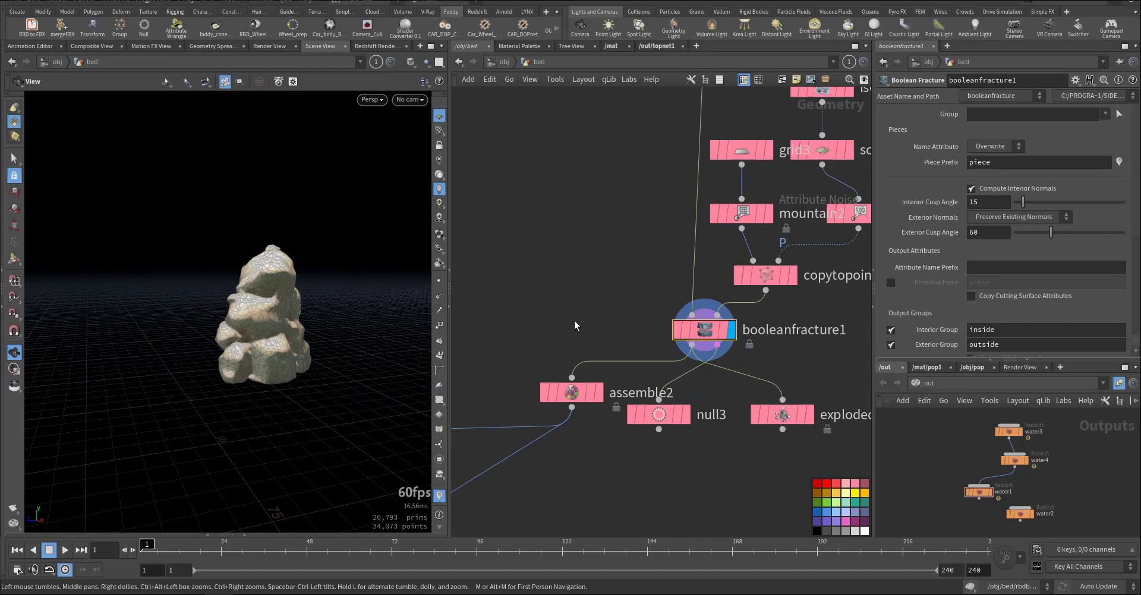
Add an Exploded View node fed by booleanfracture1 and set its display flag.
{"action": "key", "text": "Tab"}
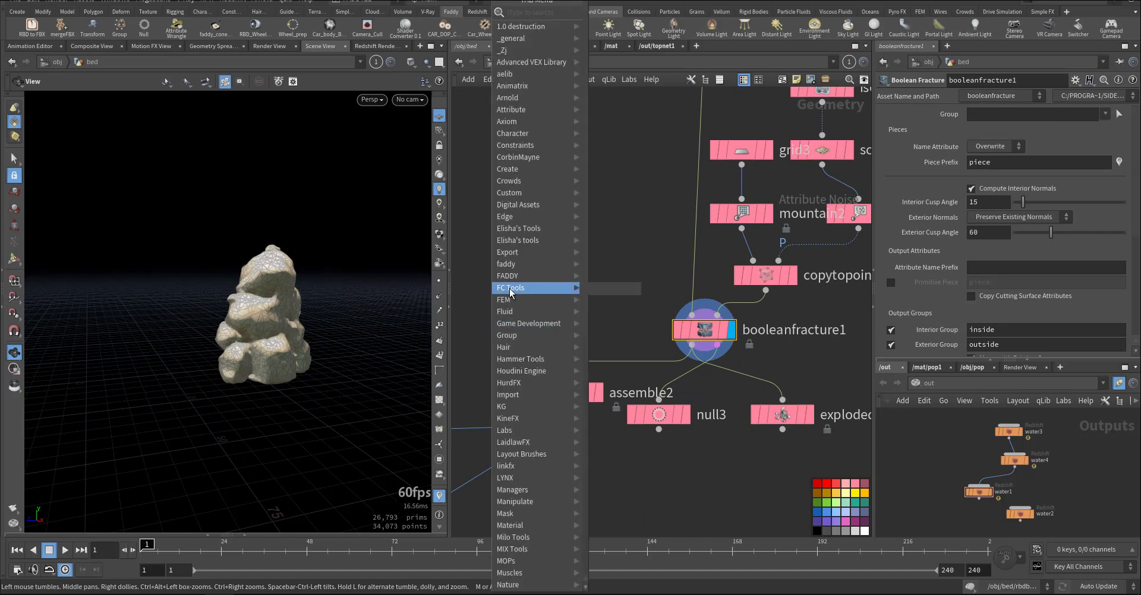
{"action": "type", "text": "expl"}
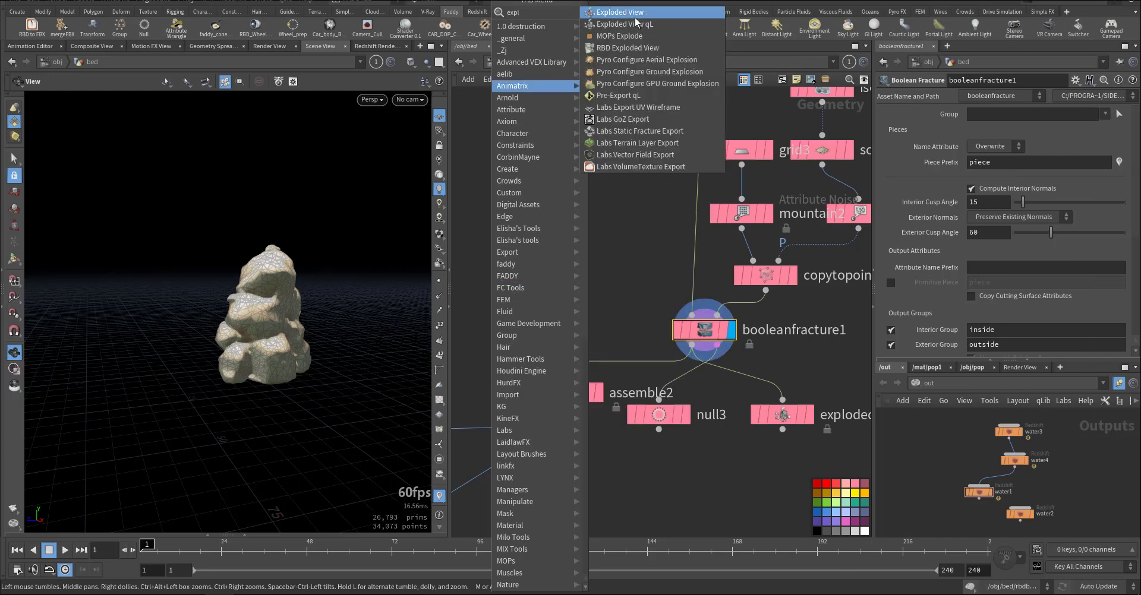
{"action": "left_click", "coordinate": [636, 17]}
{"action": "left_click", "coordinate": [525, 333]}
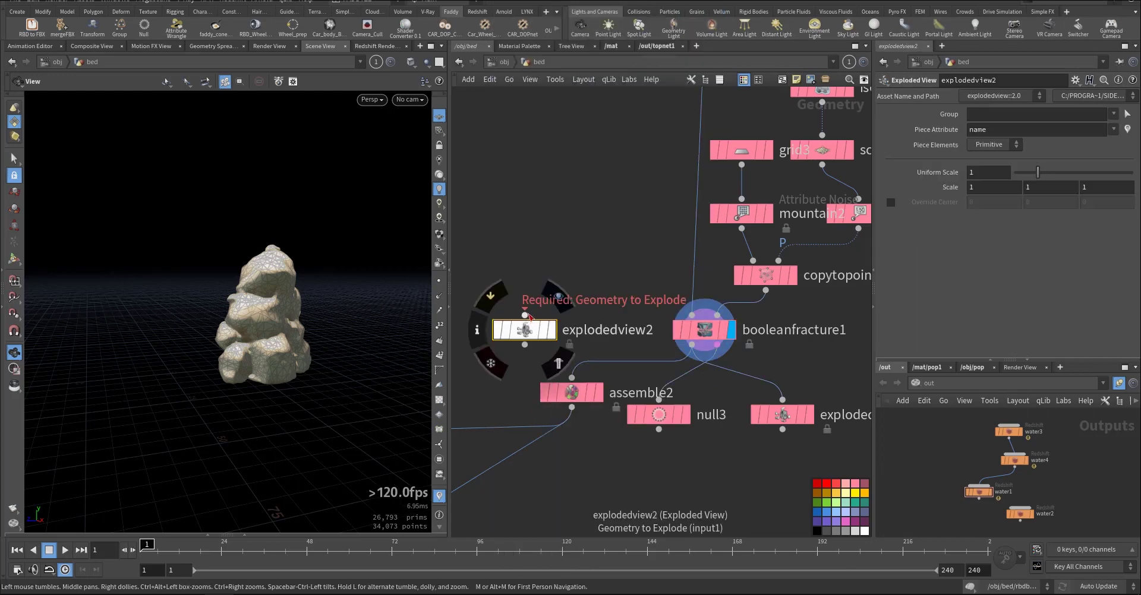
{"action": "left_click", "coordinate": [524, 315]}
{"action": "left_click", "coordinate": [692, 345]}
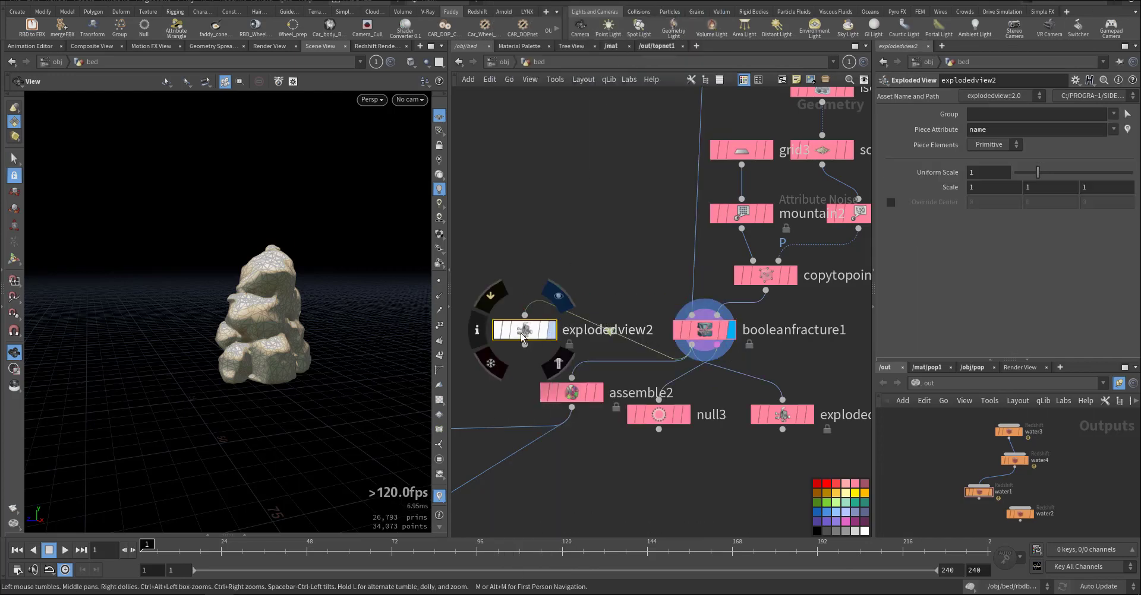
{"action": "left_click", "coordinate": [552, 330]}
Orbit around the exploded rock pieces and reveal pointvelocity1 and merge4 in the network.
{"action": "left_click_drag", "start_coordinate": [271, 355], "coordinate": [225, 376]}
{"action": "scroll", "coordinate": [261, 338], "scroll_direction": "up", "scroll_amount": 5}
{"action": "mouse_move", "coordinate": [265, 335]}
{"action": "left_mouse_down"}
{"action": "mouse_move", "coordinate": [351, 315]}
{"action": "mouse_move", "coordinate": [273, 353]}
{"action": "left_mouse_up"}
{"action": "middle_click_drag", "start_coordinate": [479, 410], "coordinate": [647, 354]}
Select pointvelocity1 to review its point velocity settings.
{"action": "scroll", "coordinate": [643, 368], "scroll_direction": "down", "scroll_amount": 3}
{"action": "middle_click_drag", "start_coordinate": [627, 462], "coordinate": [712, 396]}
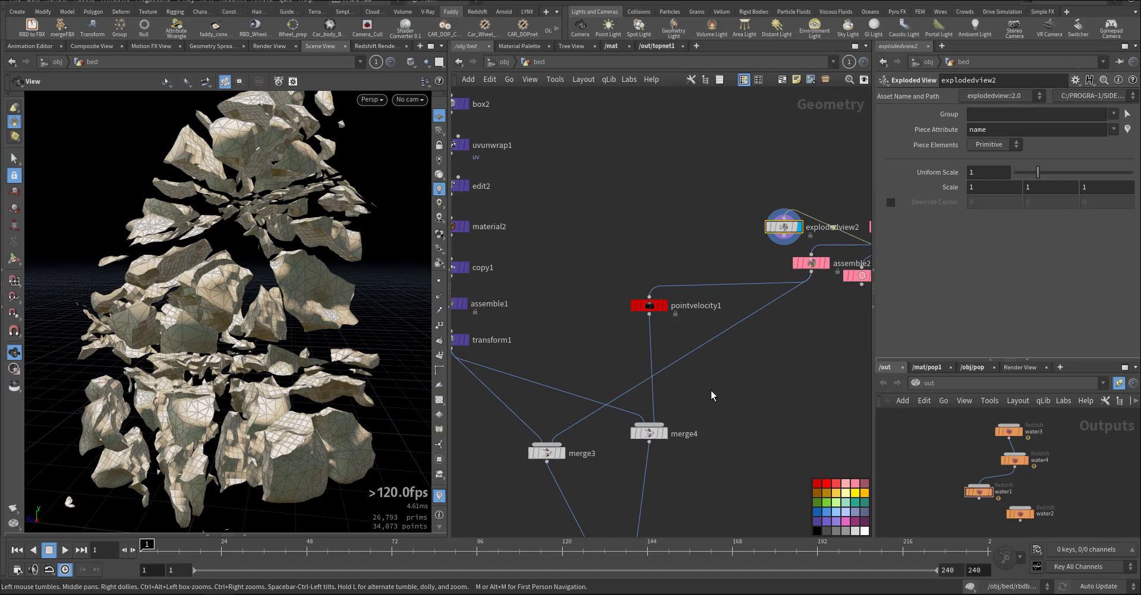
{"action": "left_click", "coordinate": [649, 305]}
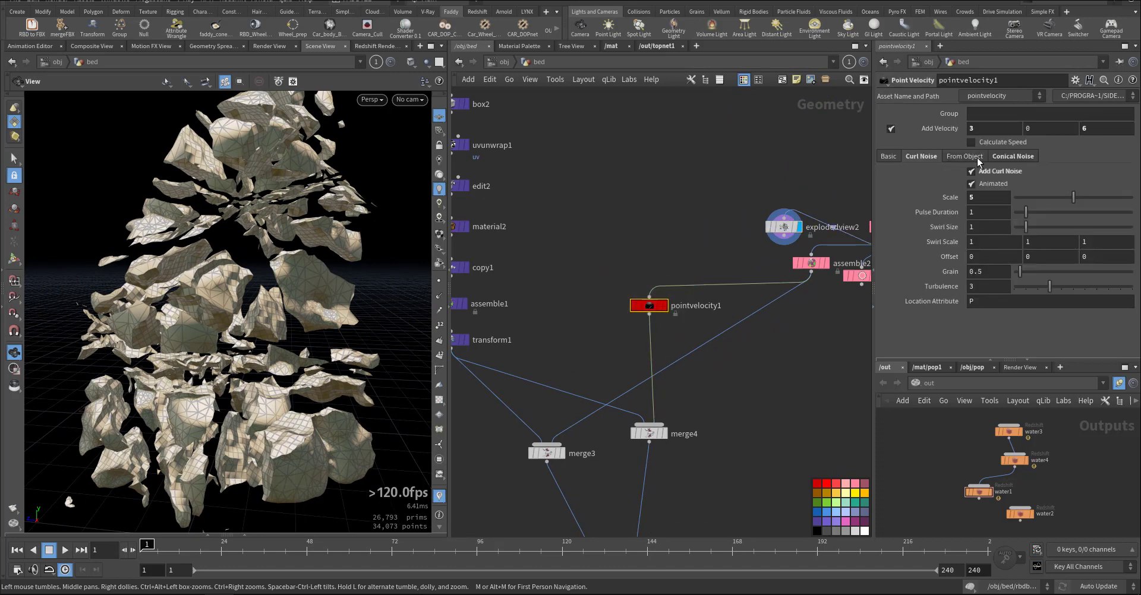
{"action": "left_click_drag", "start_coordinate": [965, 126], "coordinate": [950, 127]}
Display transform1's row of 26 boxes and orbit to look along the row.
{"action": "middle_click_drag", "start_coordinate": [574, 284], "coordinate": [645, 266]}
{"action": "left_click", "coordinate": [554, 344]}
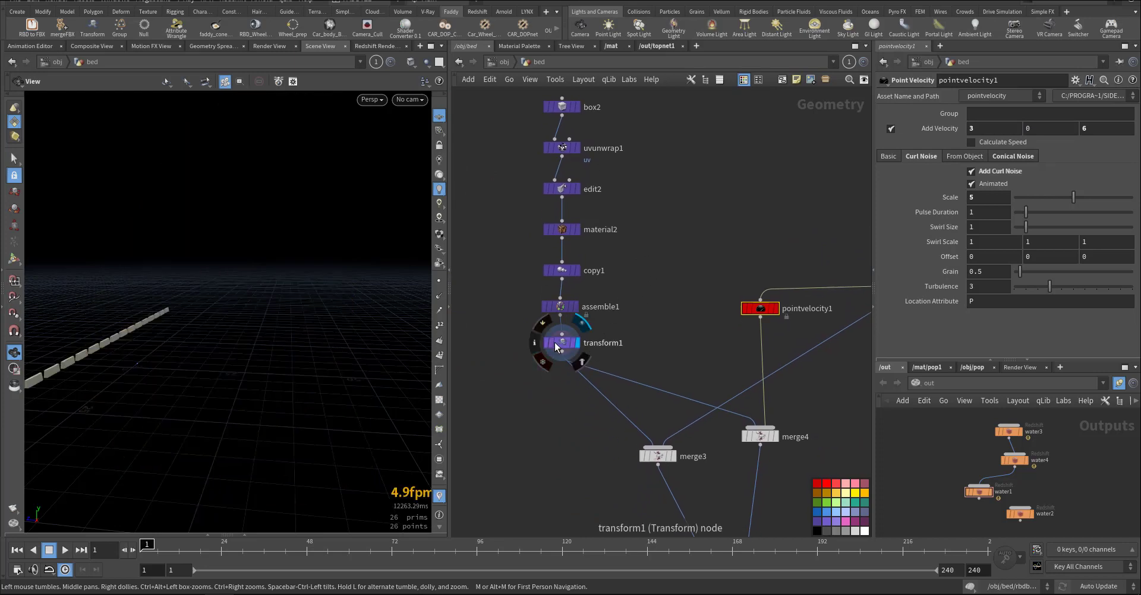
{"action": "middle_click_drag", "start_coordinate": [558, 434], "coordinate": [589, 333]}
{"action": "left_click_drag", "start_coordinate": [241, 374], "coordinate": [259, 355]}
{"action": "middle_click_drag", "start_coordinate": [588, 379], "coordinate": [525, 263]}
{"action": "middle_click_drag", "start_coordinate": [627, 397], "coordinate": [582, 331]}
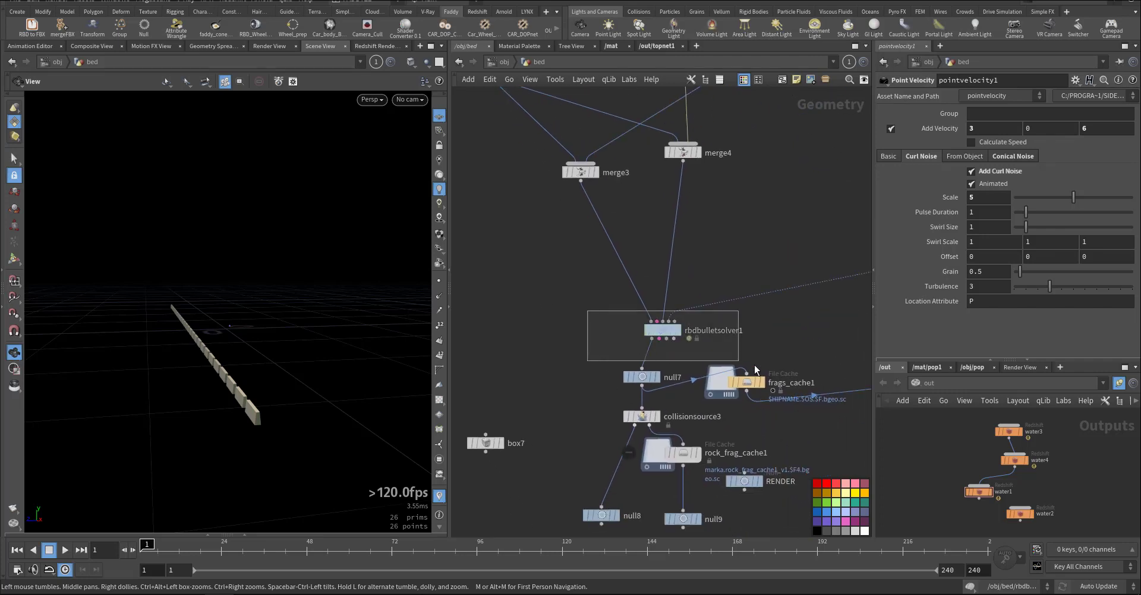
Select rbdbulletsolver1, then display and select frags_cache1's cached rock fragments.
{"action": "left_click_drag", "start_coordinate": [754, 365], "coordinate": [782, 364]}
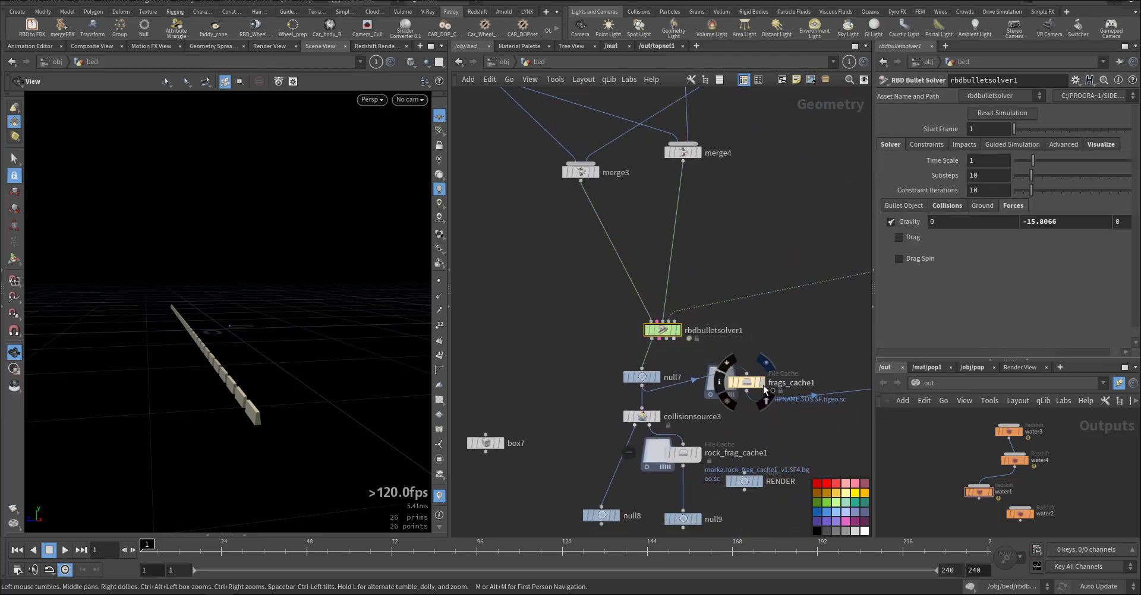
{"action": "left_click", "coordinate": [763, 386]}
{"action": "left_click", "coordinate": [750, 386]}
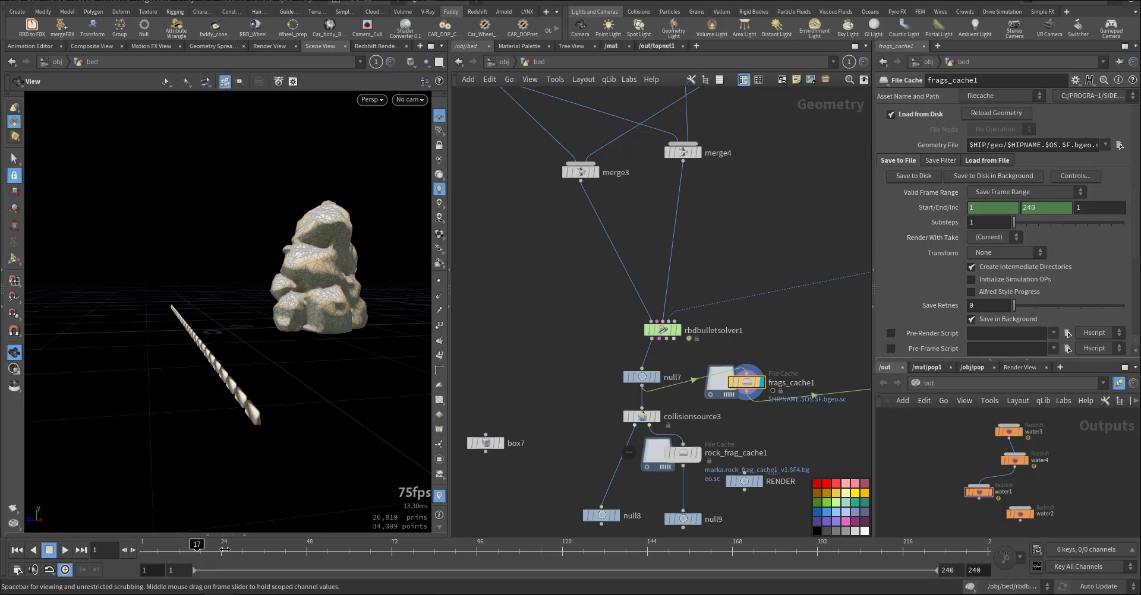
Scrub through the rock collapse, return to frame 1, and zoom in on the cache nodes.
{"action": "left_click_drag", "start_coordinate": [225, 550], "coordinate": [139, 557]}
{"action": "middle_click_drag", "start_coordinate": [555, 443], "coordinate": [512, 338]}
{"action": "middle_click_drag", "start_coordinate": [664, 378], "coordinate": [692, 366]}
{"action": "scroll", "coordinate": [692, 364], "scroll_direction": "up", "scroll_amount": 5}
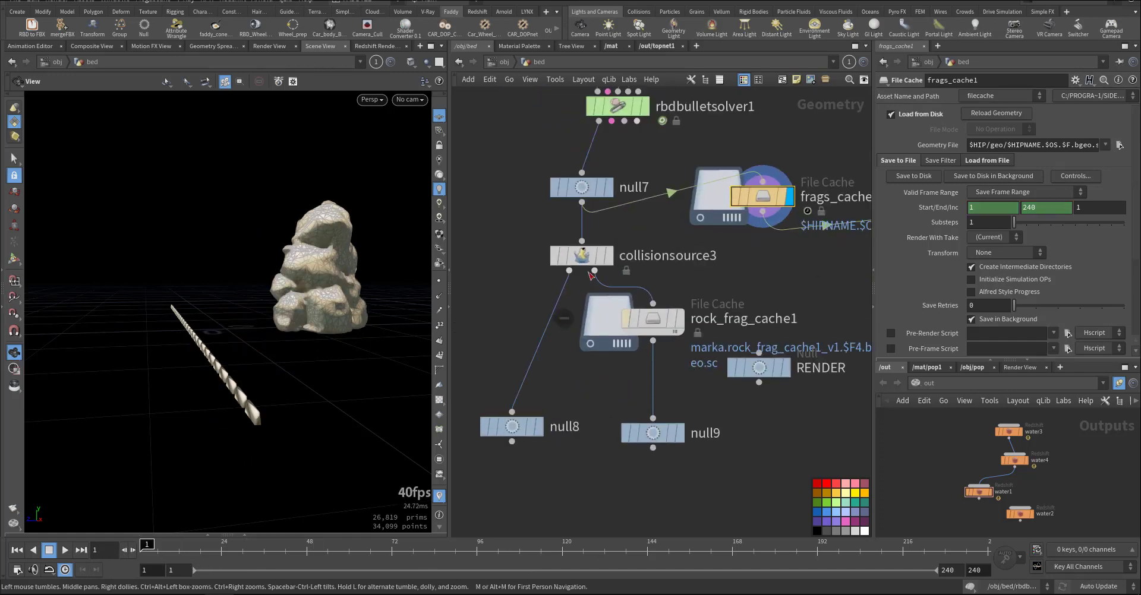
Go to /obj and enter the fliptank_initial network.
{"action": "left_click", "coordinate": [502, 62]}
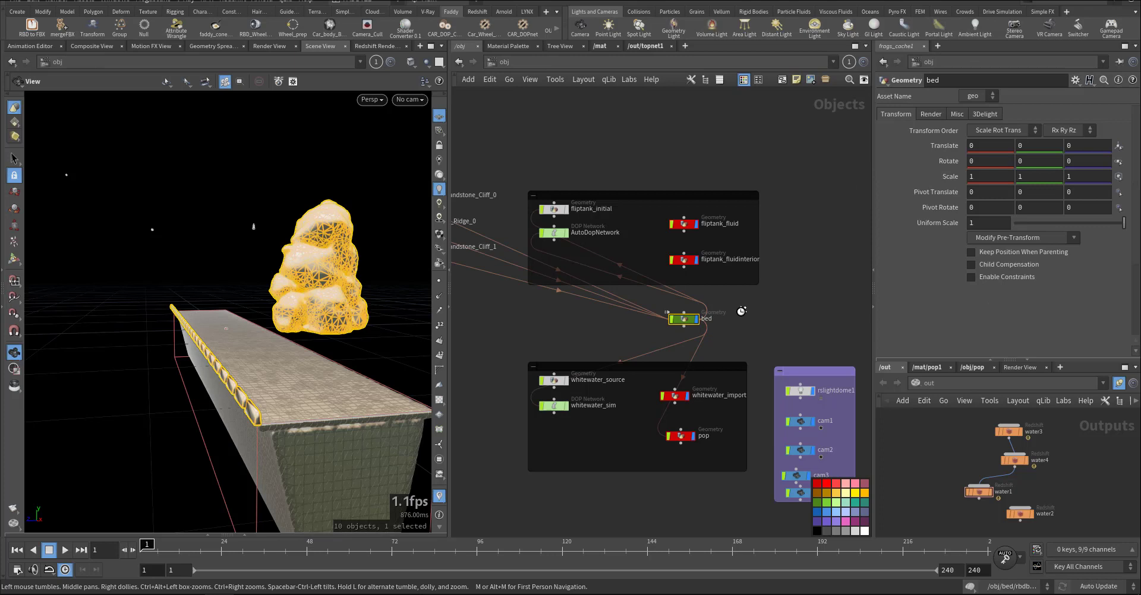
{"action": "double_click", "coordinate": [580, 218]}
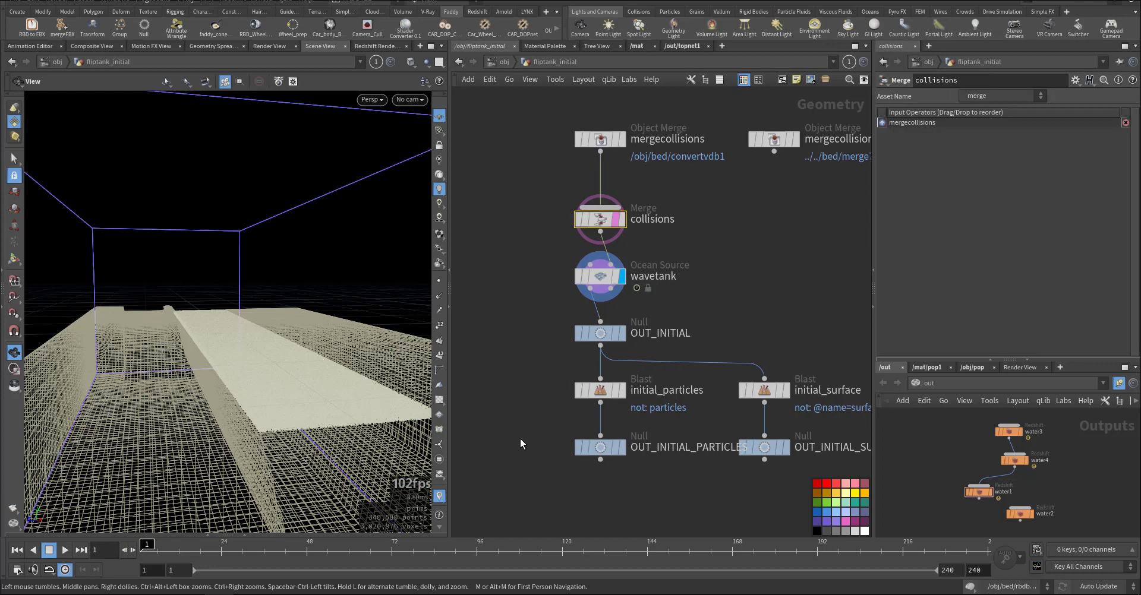
{"action": "middle_click_drag", "start_coordinate": [523, 408], "coordinate": [547, 376]}
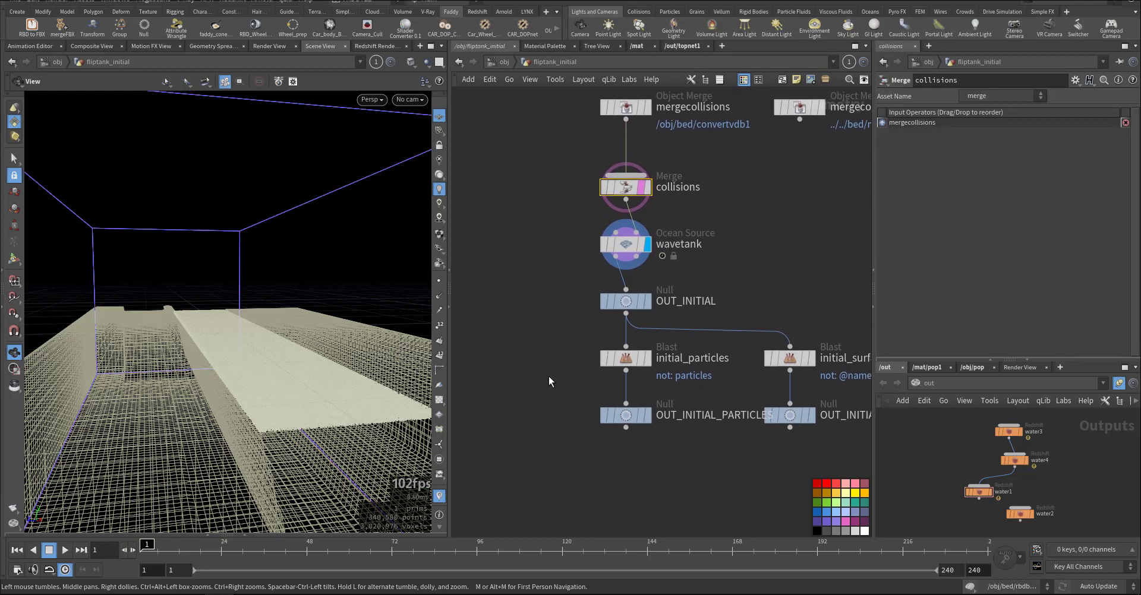
Inspect OUT_INITIAL_PARTICLES, hide the collision template, then display the OUT_INITIAL_SURFACE volume.
{"action": "left_click", "coordinate": [630, 301]}
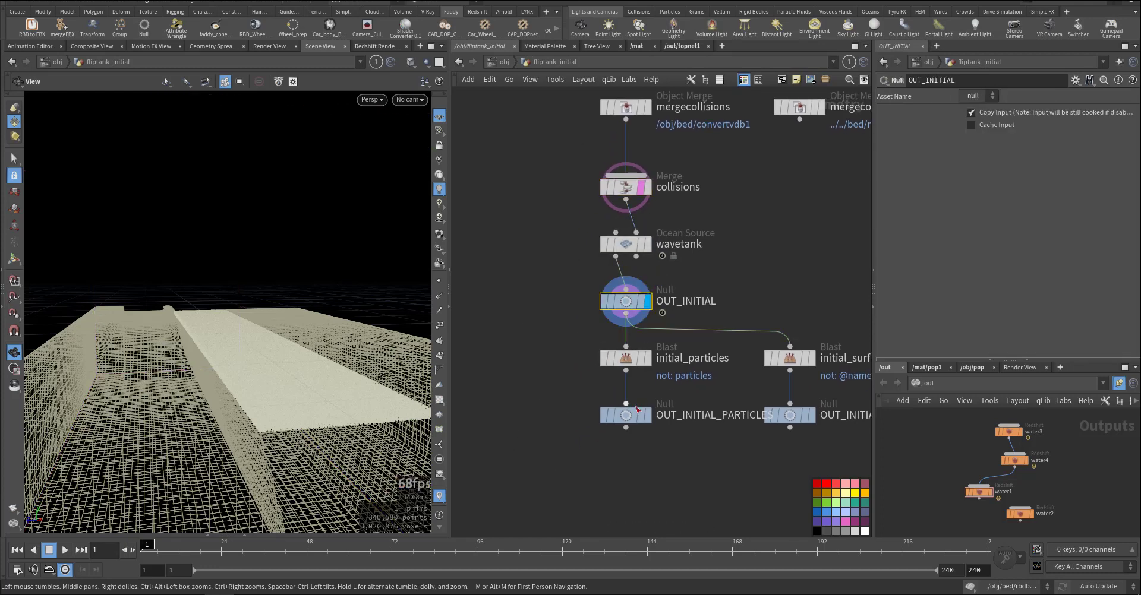
{"action": "left_click", "coordinate": [626, 418]}
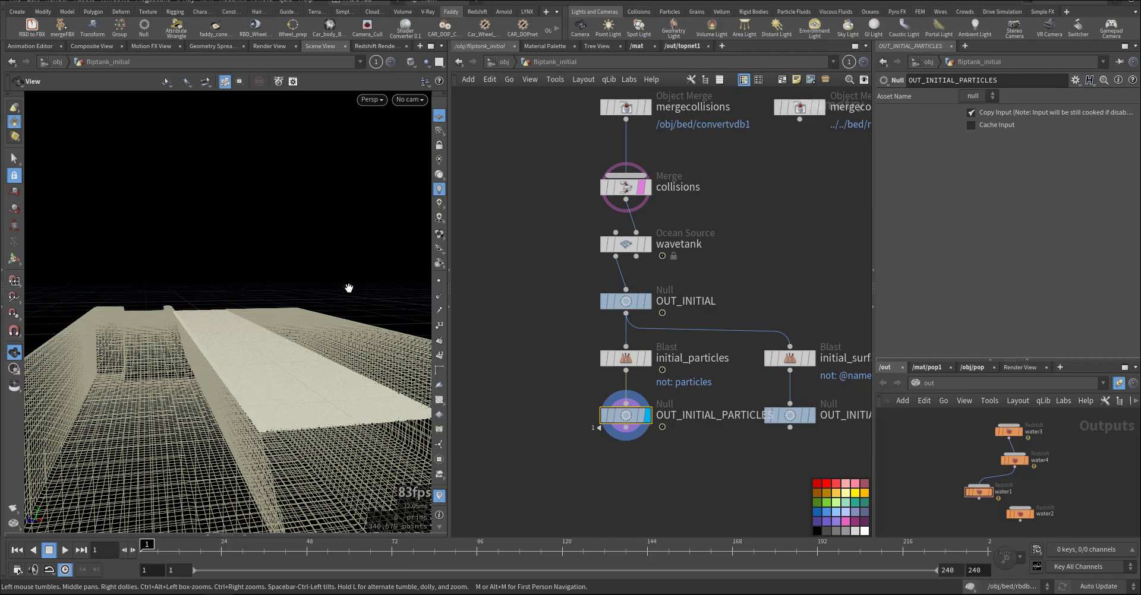
{"action": "left_click", "coordinate": [654, 214]}
{"action": "middle_click_drag", "start_coordinate": [505, 347], "coordinate": [500, 313]}
{"action": "left_click_drag", "start_coordinate": [247, 362], "coordinate": [247, 389]}
{"action": "right_click_drag", "start_coordinate": [247, 389], "coordinate": [527, 334]}
{"action": "left_click", "coordinate": [807, 380]}
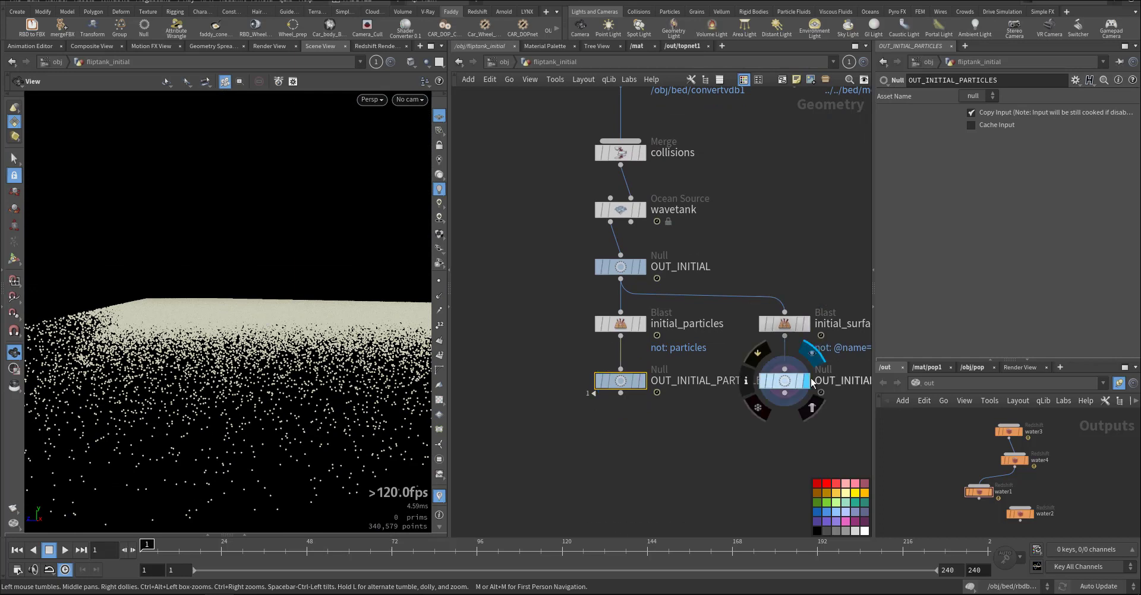
{"action": "left_click_drag", "start_coordinate": [265, 392], "coordinate": [263, 378]}
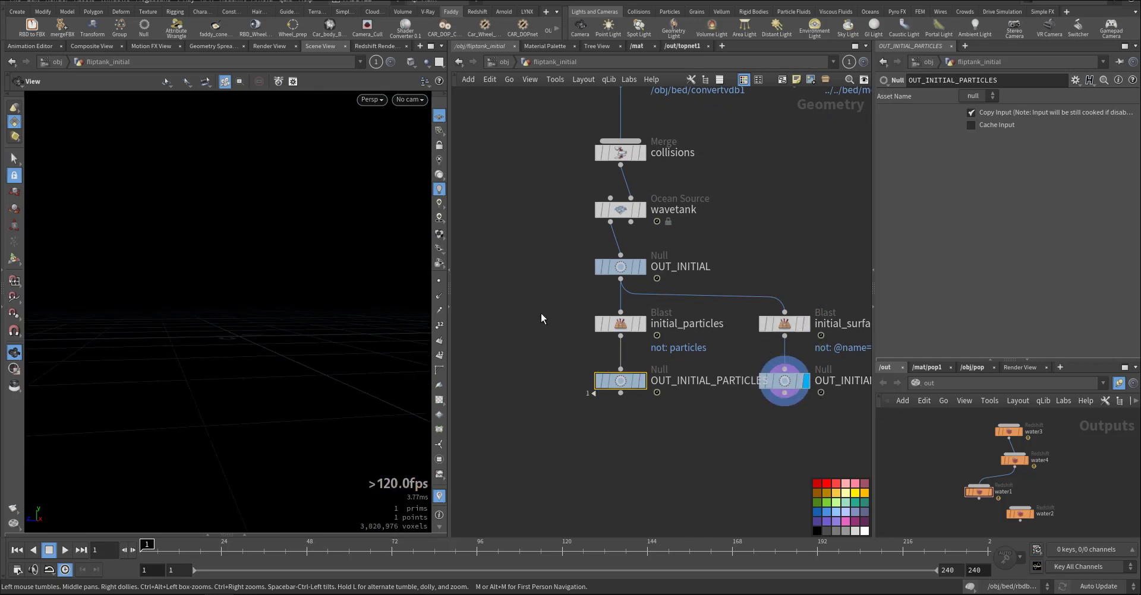
Return to /obj and enter the AutoDopNetwork dynamics network.
{"action": "left_click", "coordinate": [501, 62]}
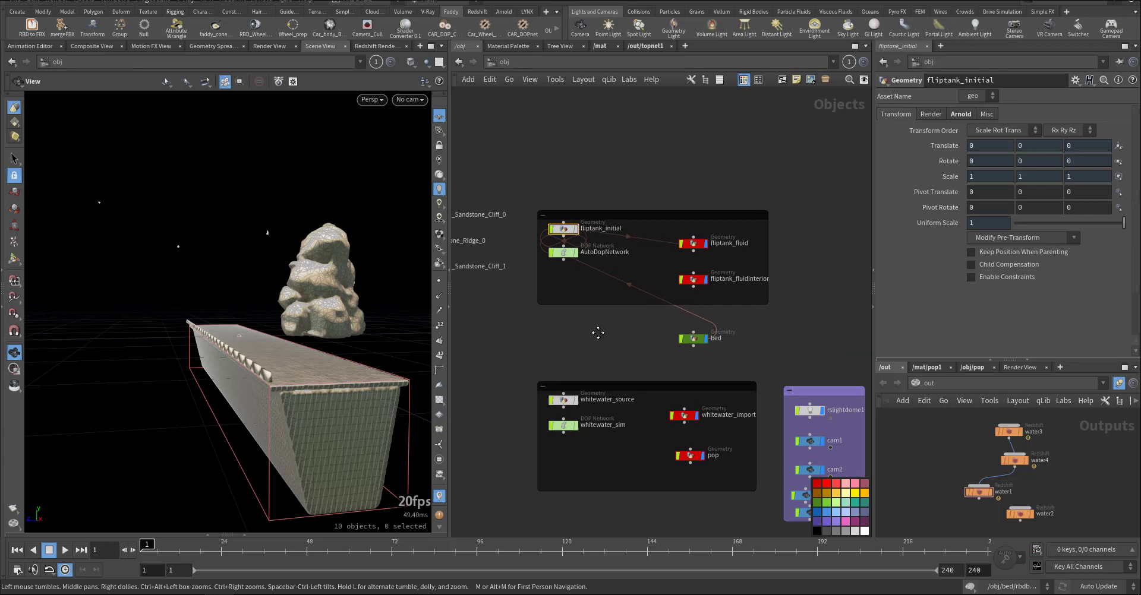
{"action": "left_click", "coordinate": [563, 249]}
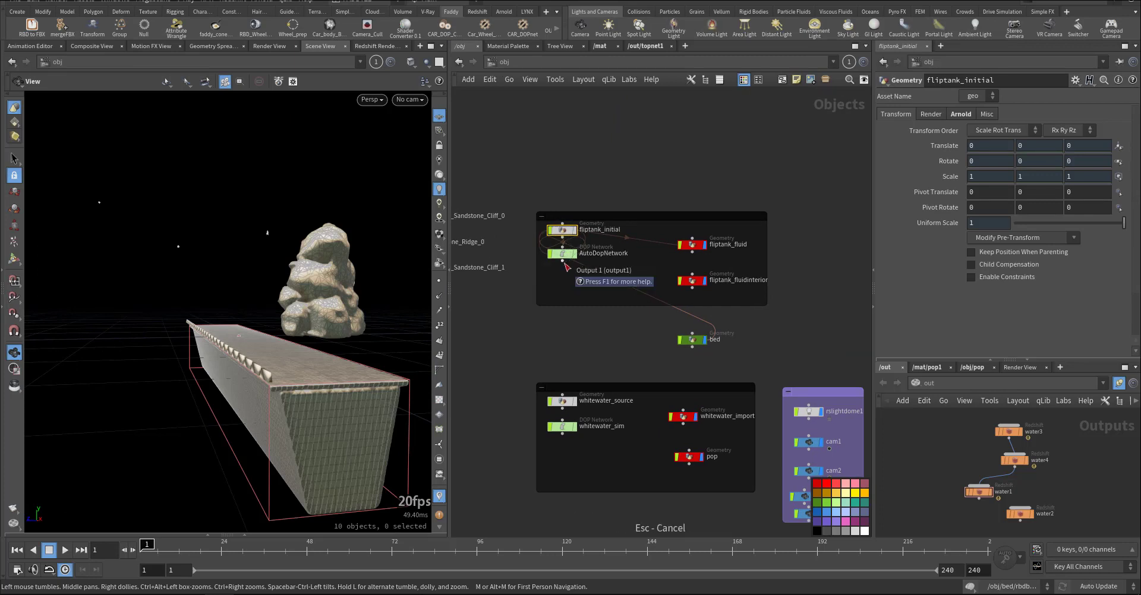
{"action": "key", "text": "Escape"}
{"action": "double_click", "coordinate": [563, 254]}
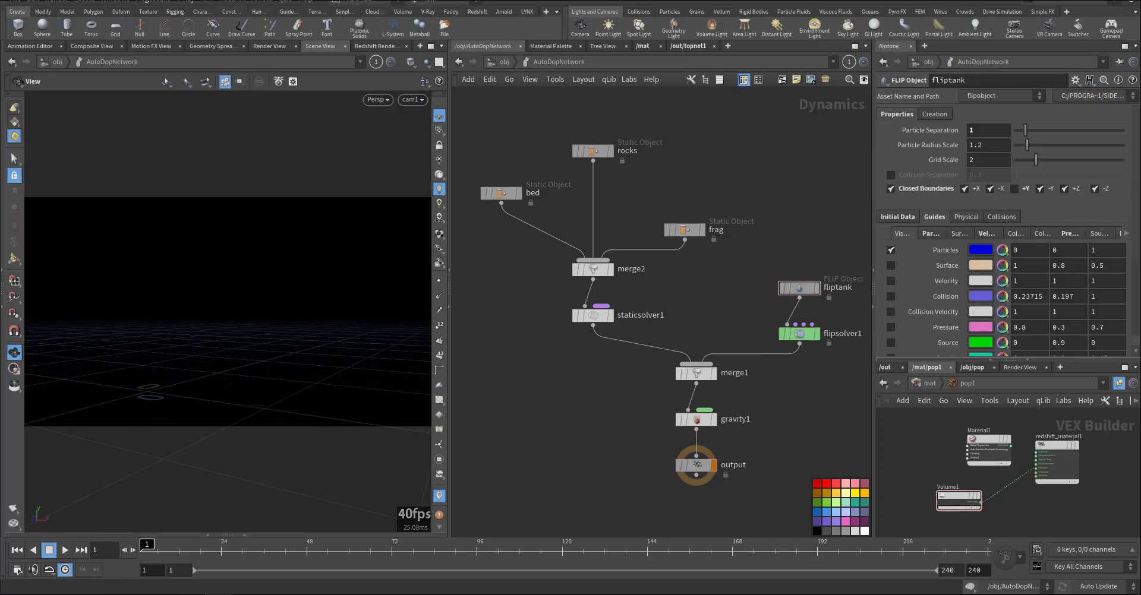
Review flipsolver1's volume motion settings: divergence, collision velocity scale 1.5, and visualization.
{"action": "middle_click_drag", "start_coordinate": [729, 317], "coordinate": [665, 281]}
{"action": "left_click", "coordinate": [736, 300]}
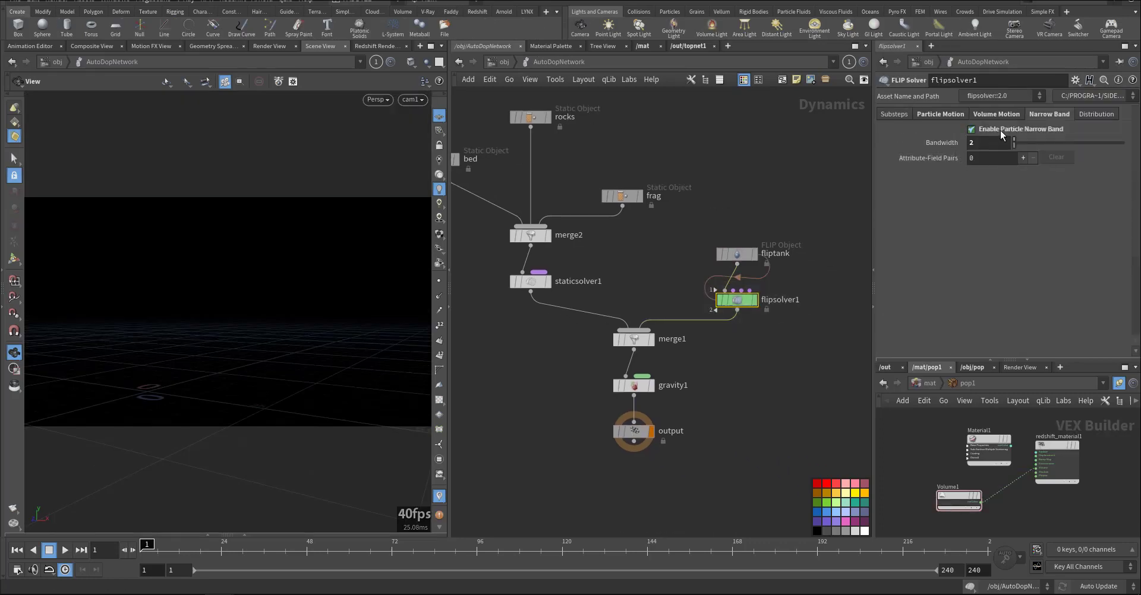
{"action": "left_click", "coordinate": [992, 116]}
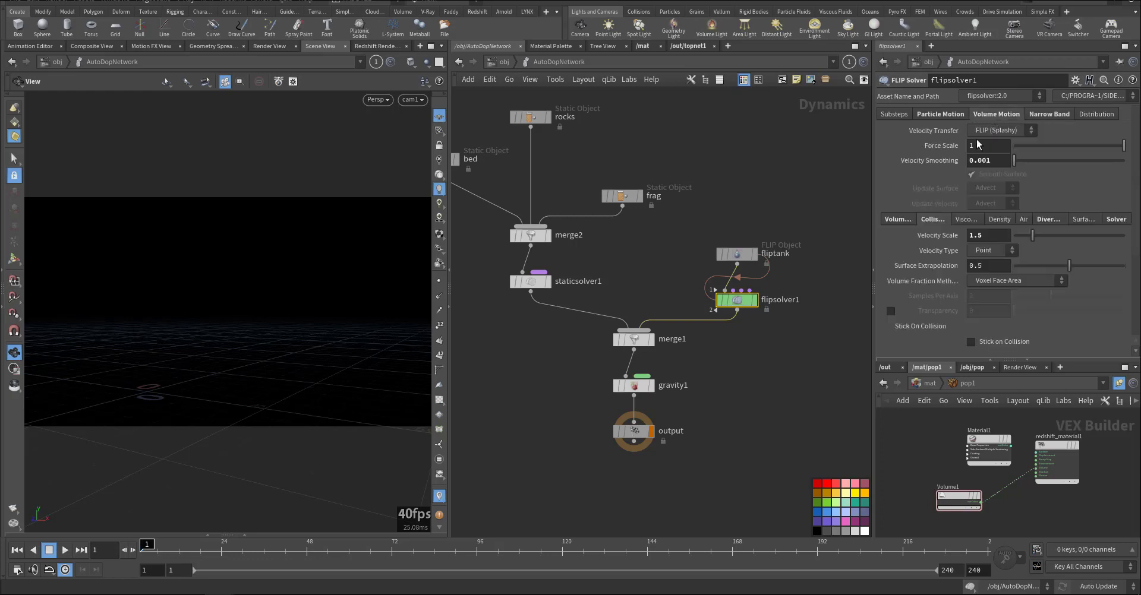
{"action": "left_click", "coordinate": [1041, 219]}
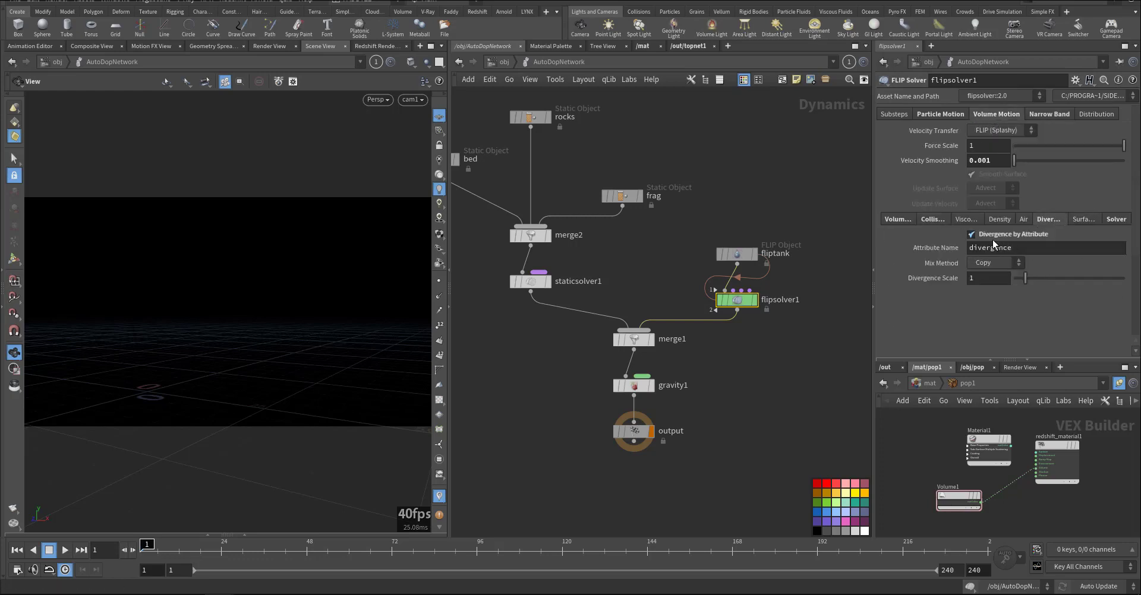
{"action": "left_click", "coordinate": [934, 219]}
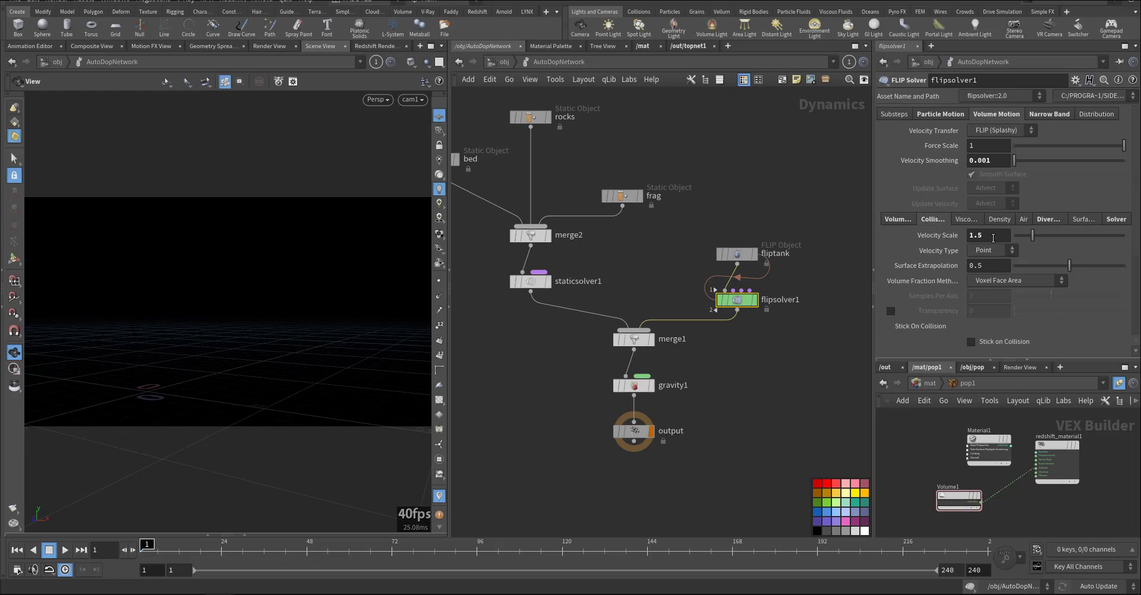
{"action": "left_click_drag", "start_coordinate": [993, 236], "coordinate": [949, 237]}
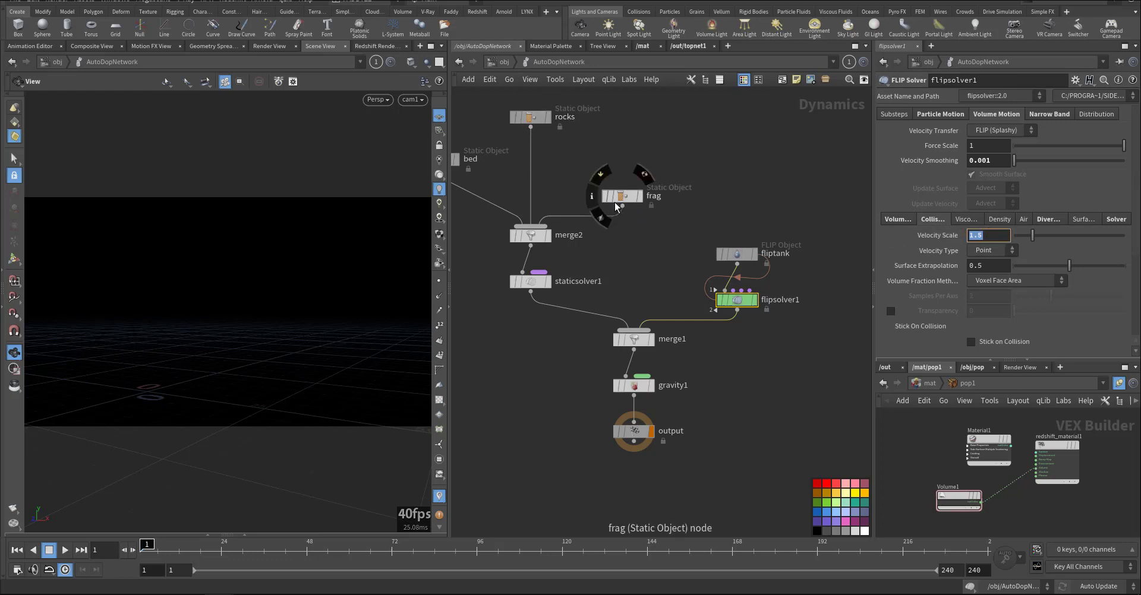
{"action": "left_click", "coordinate": [894, 221]}
Check flipsolver1's Particle Motion vorticity settings, then return to /obj.
{"action": "left_click", "coordinate": [941, 115]}
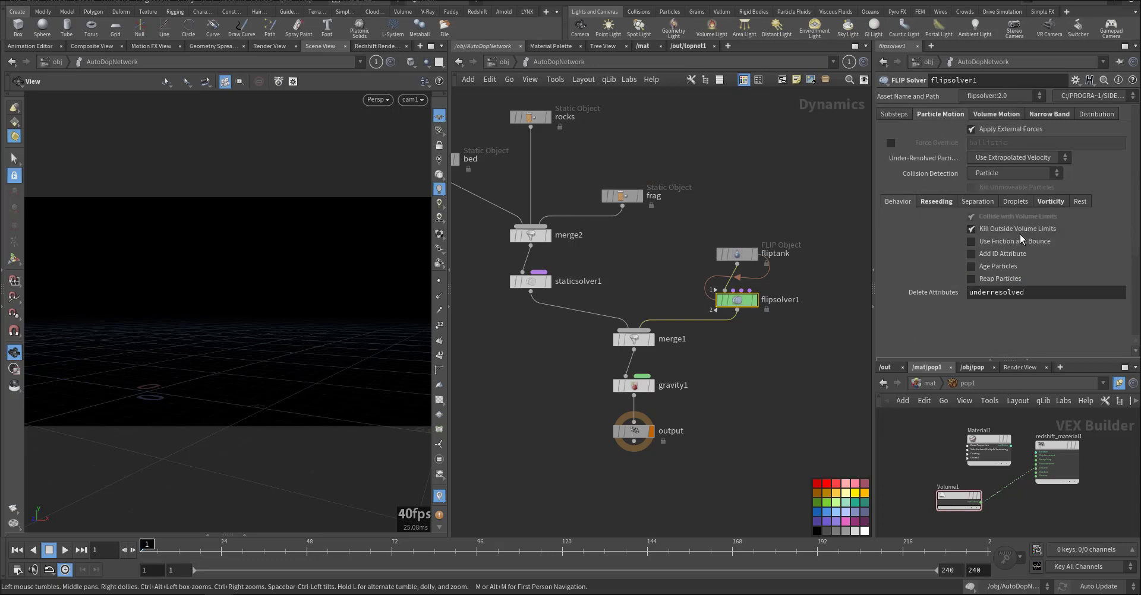
{"action": "left_click", "coordinate": [1045, 203]}
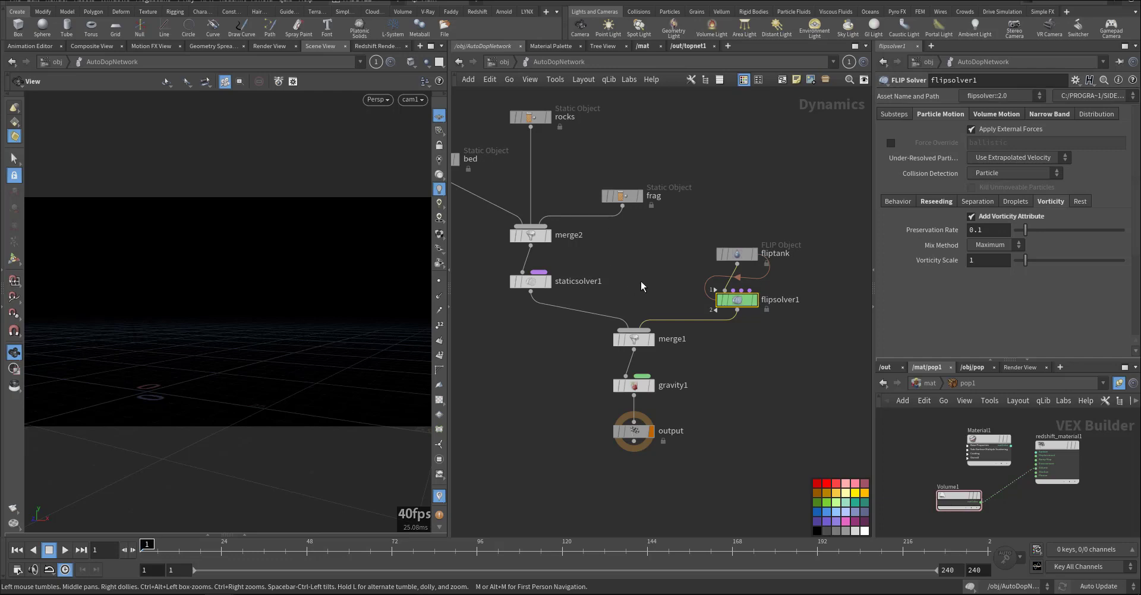
{"action": "left_click", "coordinate": [502, 61]}
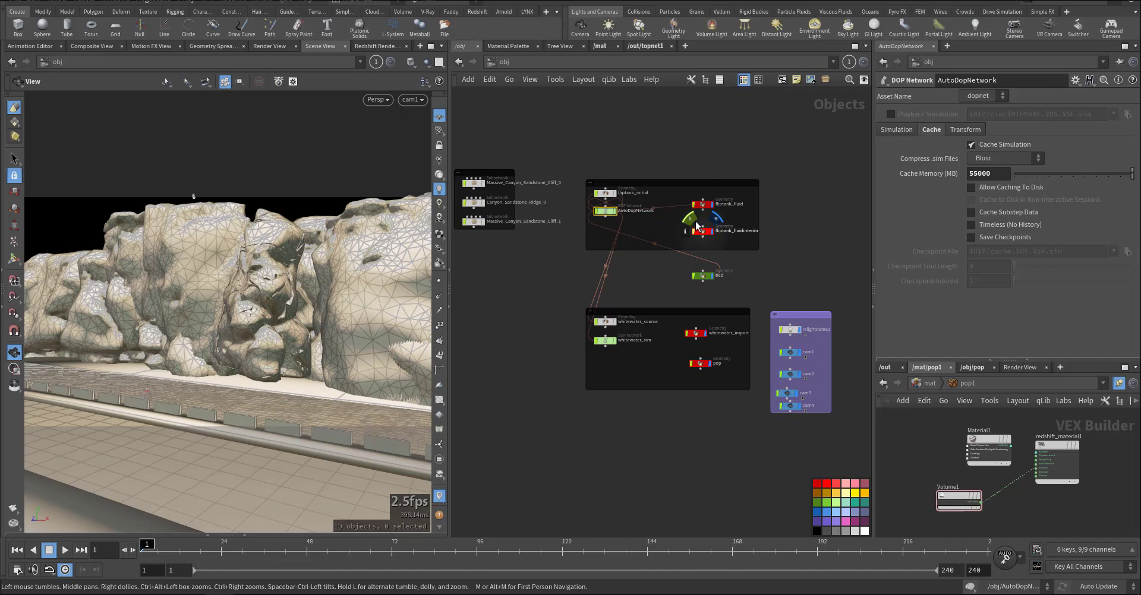
Enter fliptank_fluid and display surface_preview's velocity-coloured particles.
{"action": "double_click", "coordinate": [709, 195]}
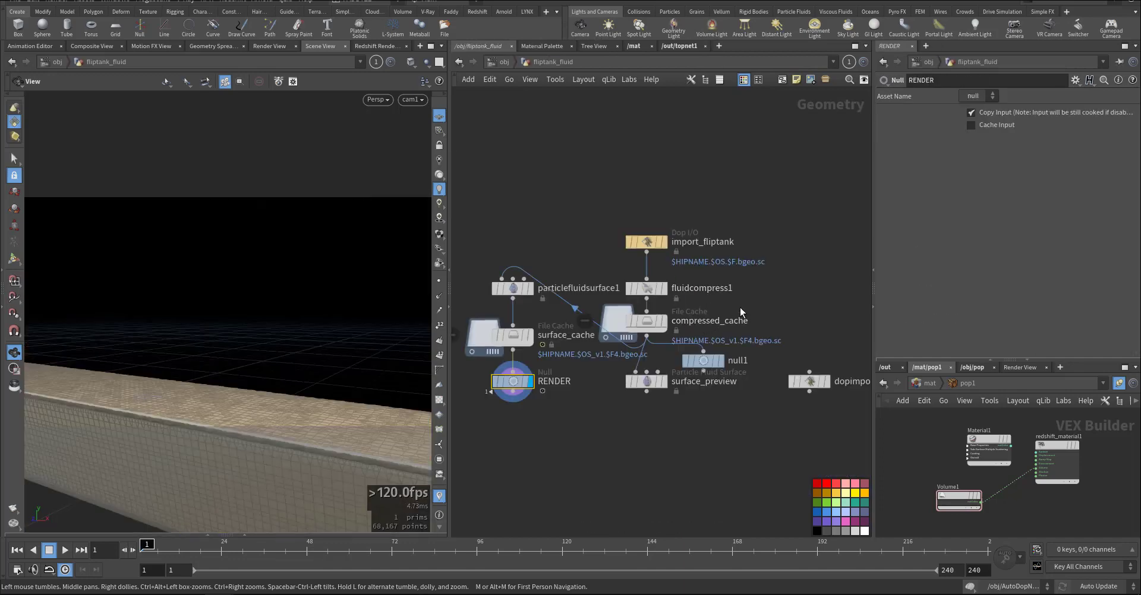
{"action": "mouse_move", "coordinate": [664, 332]}
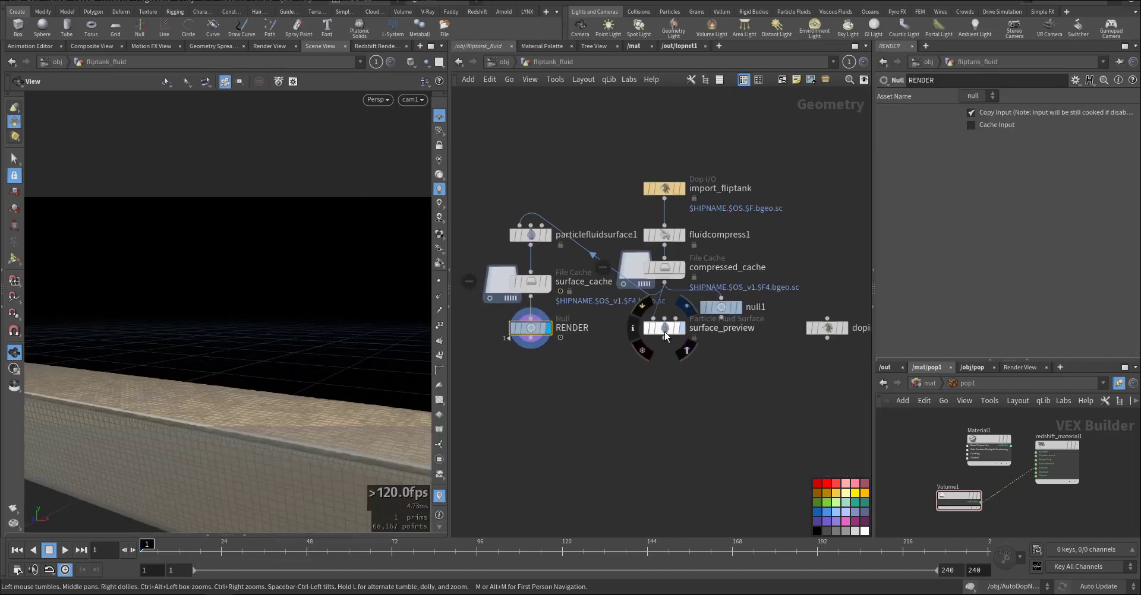
{"action": "left_click", "coordinate": [664, 330]}
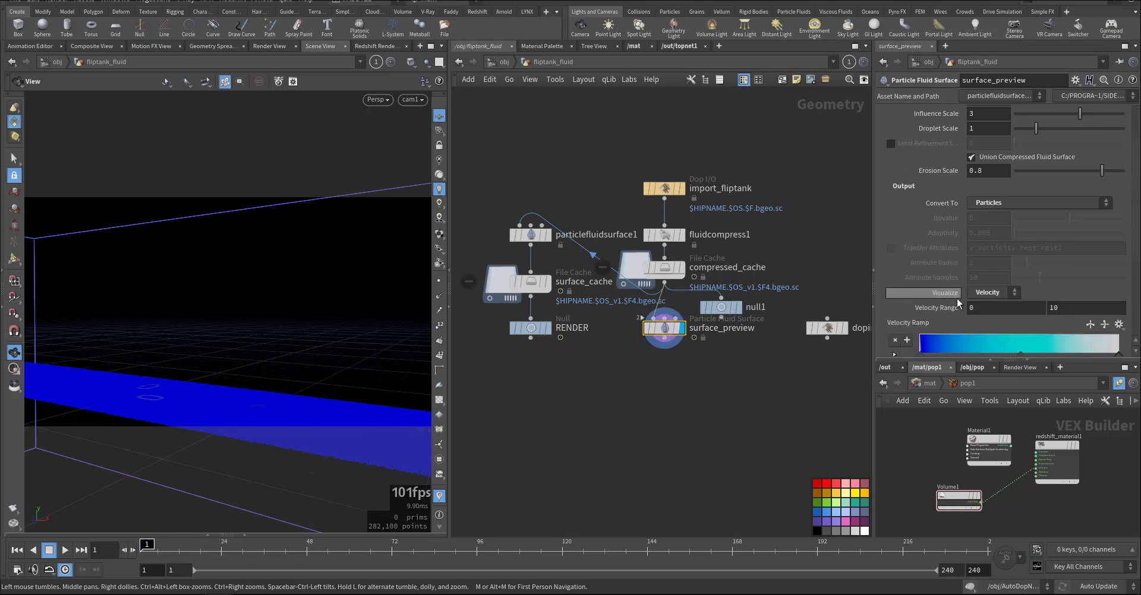
{"action": "scroll", "coordinate": [964, 288], "scroll_direction": "down", "scroll_amount": 2}
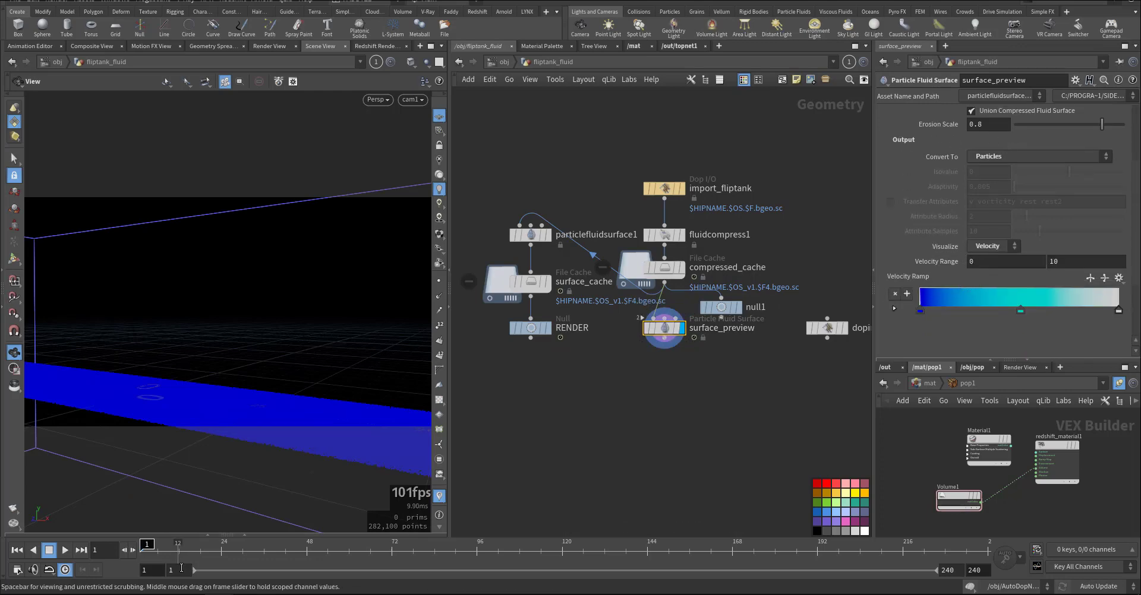
Inspect the splash at frames 21 and 29 from several close-up angles.
{"action": "left_click", "coordinate": [213, 553]}
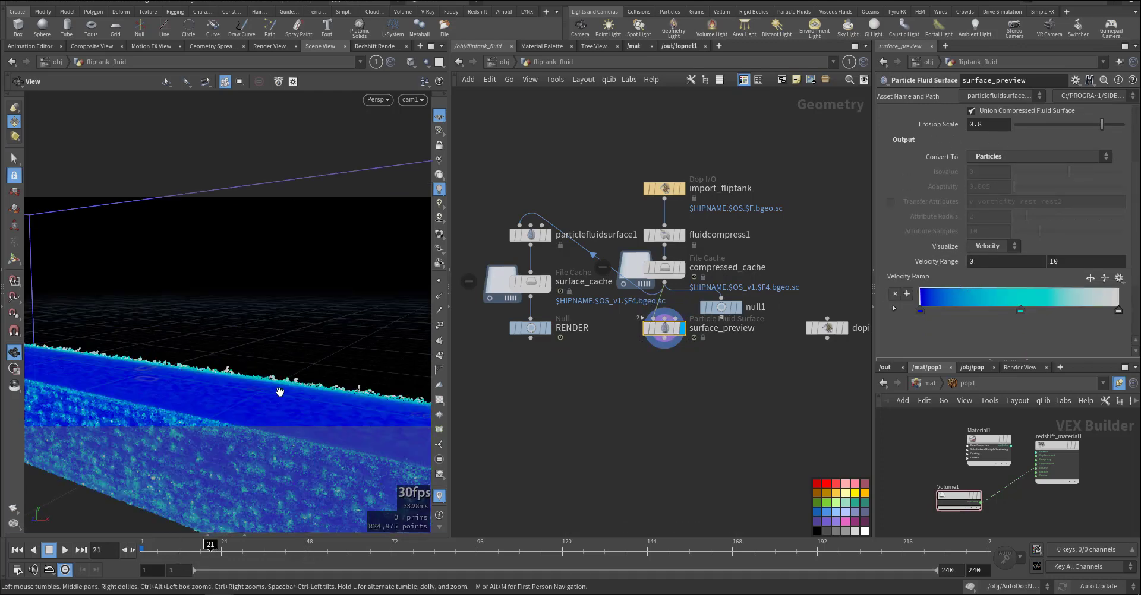
{"action": "mouse_move", "coordinate": [219, 374]}
{"action": "left_mouse_down"}
{"action": "mouse_move", "coordinate": [242, 395]}
{"action": "mouse_move", "coordinate": [241, 415]}
{"action": "left_mouse_up"}
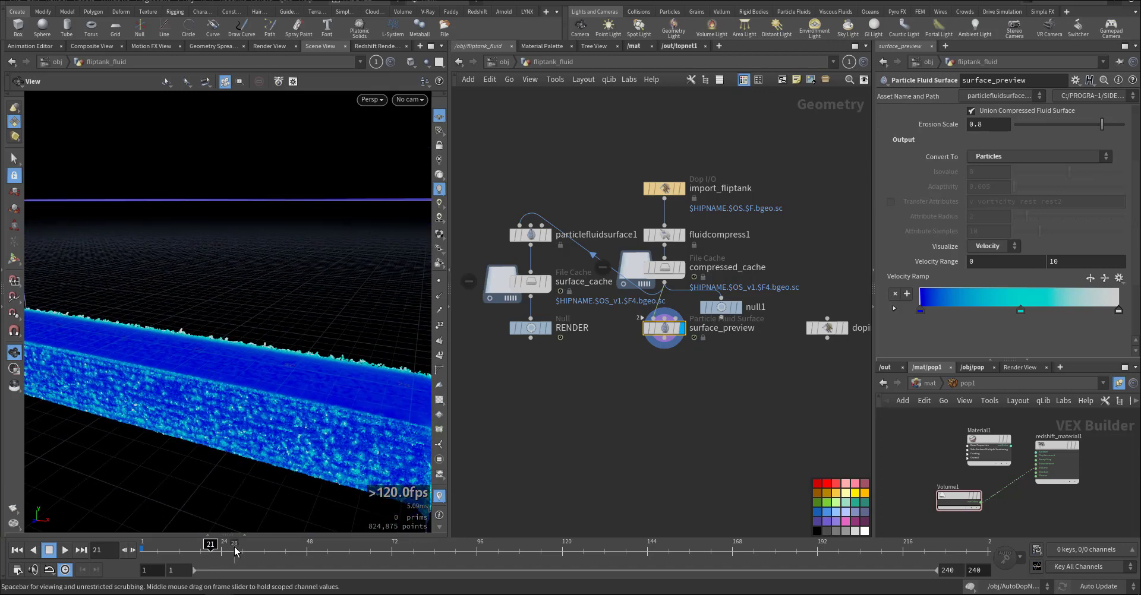
{"action": "left_click", "coordinate": [241, 551]}
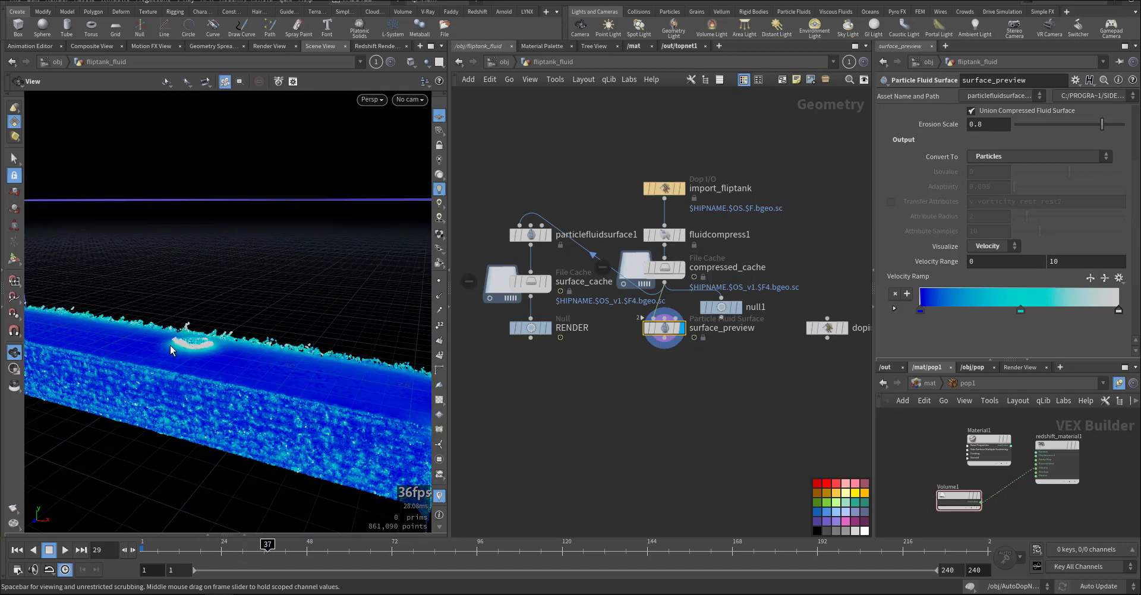
{"action": "right_click_drag", "start_coordinate": [192, 350], "coordinate": [236, 373]}
{"action": "left_click_drag", "start_coordinate": [236, 374], "coordinate": [163, 355]}
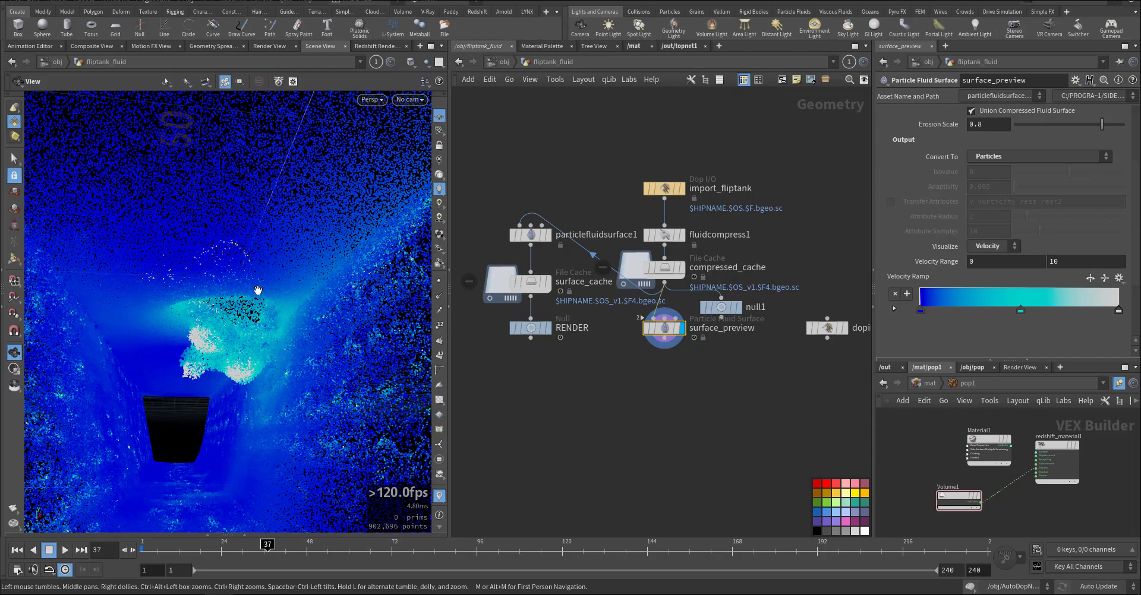
{"action": "left_click_drag", "start_coordinate": [231, 378], "coordinate": [268, 360]}
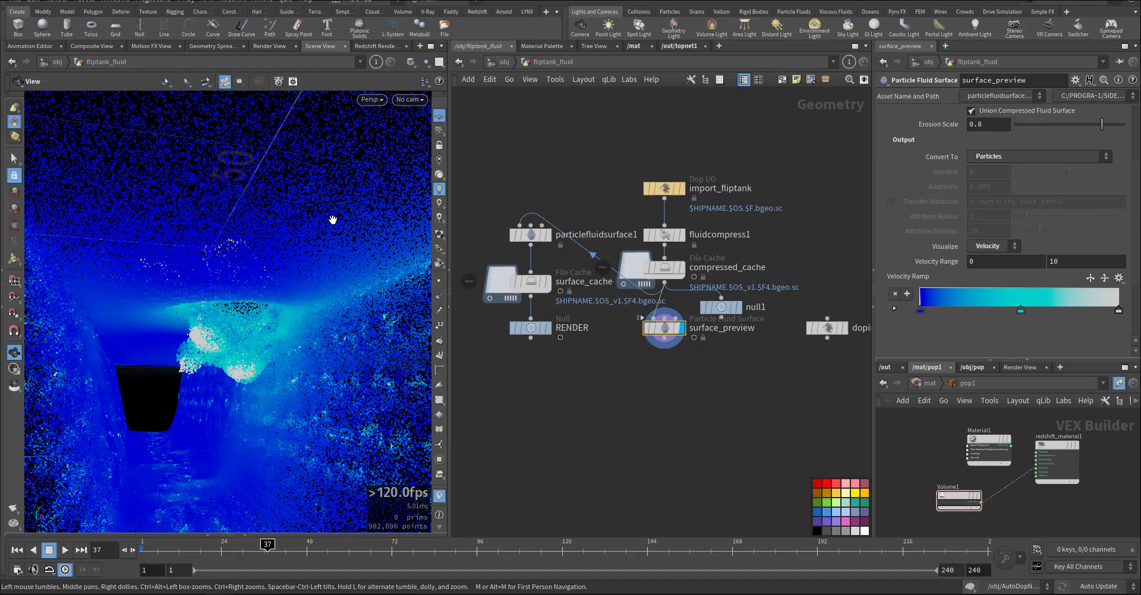
{"action": "left_click_drag", "start_coordinate": [333, 220], "coordinate": [301, 348]}
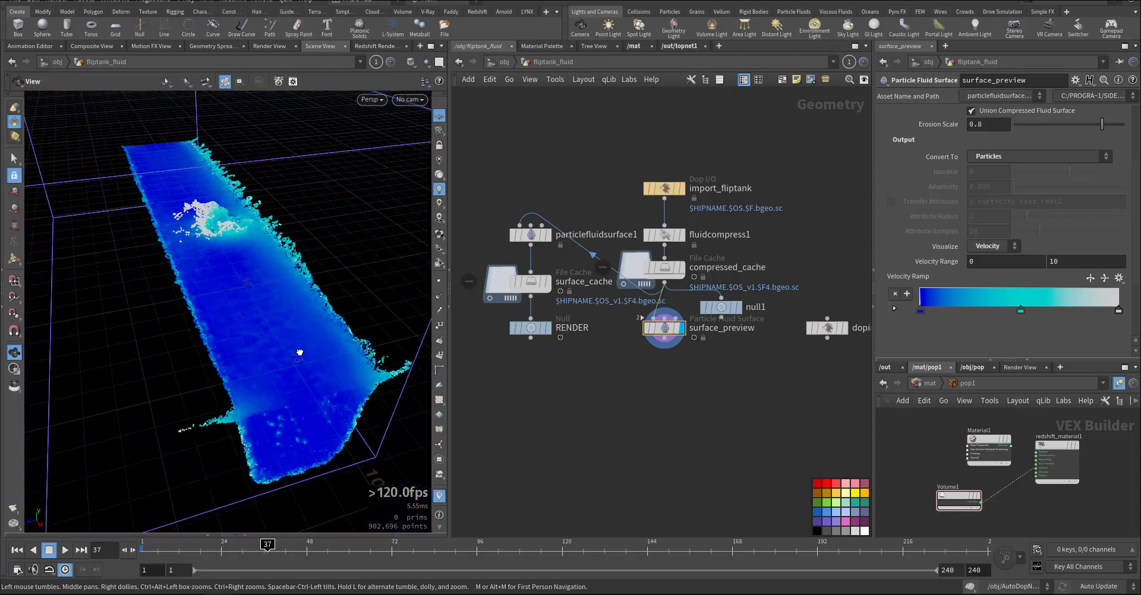
Step through frames 67, 102 and later, viewing the splash side-on.
{"action": "left_click", "coordinate": [373, 544]}
{"action": "left_click", "coordinate": [498, 544]}
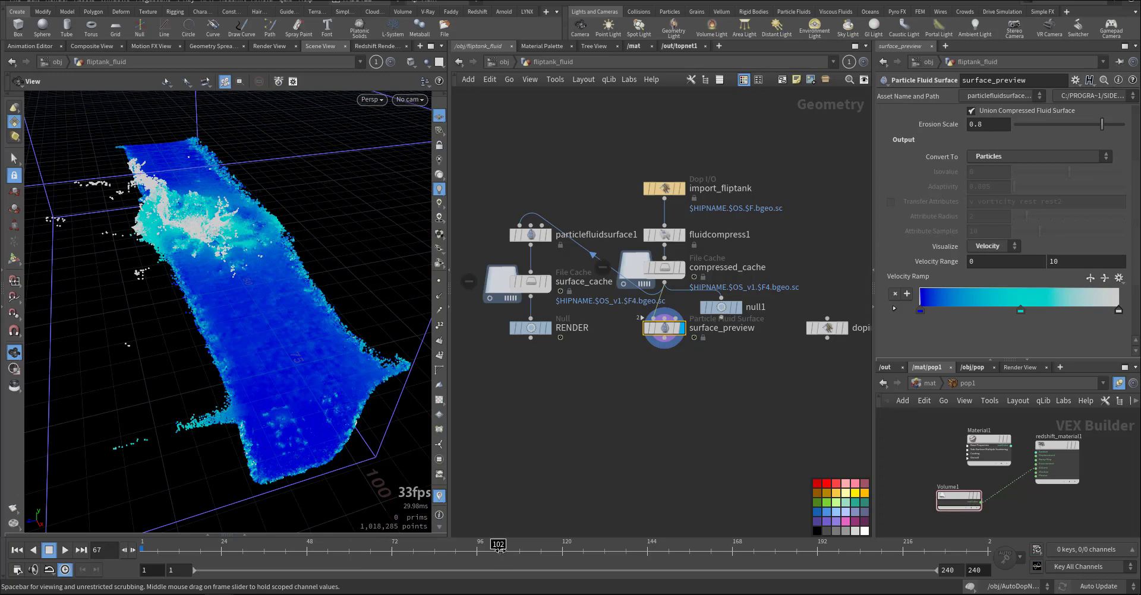
{"action": "left_click", "coordinate": [594, 543]}
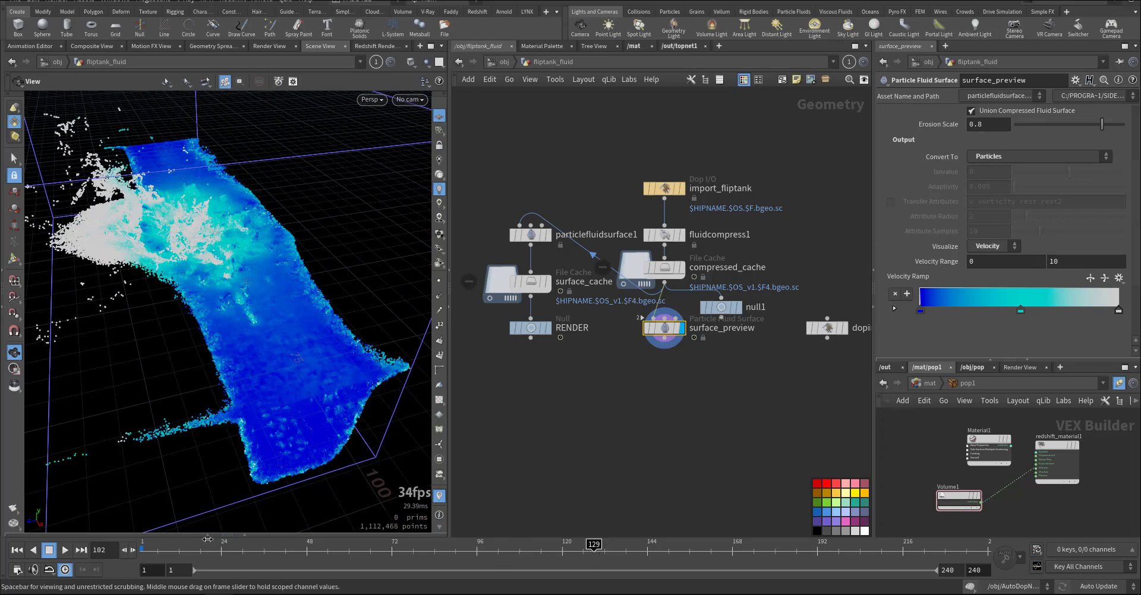
{"action": "left_click_drag", "start_coordinate": [153, 377], "coordinate": [245, 375]}
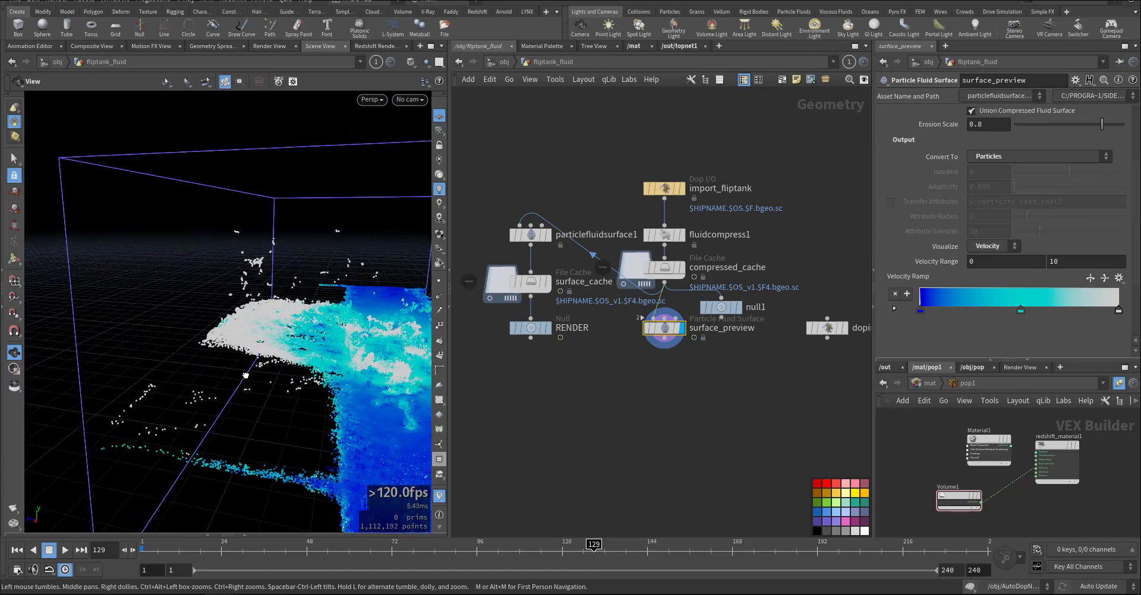
Return to frame 1, then add a null1 node and display it.
{"action": "left_click", "coordinate": [17, 552]}
{"action": "scroll", "coordinate": [591, 425], "scroll_direction": "up", "scroll_amount": 3}
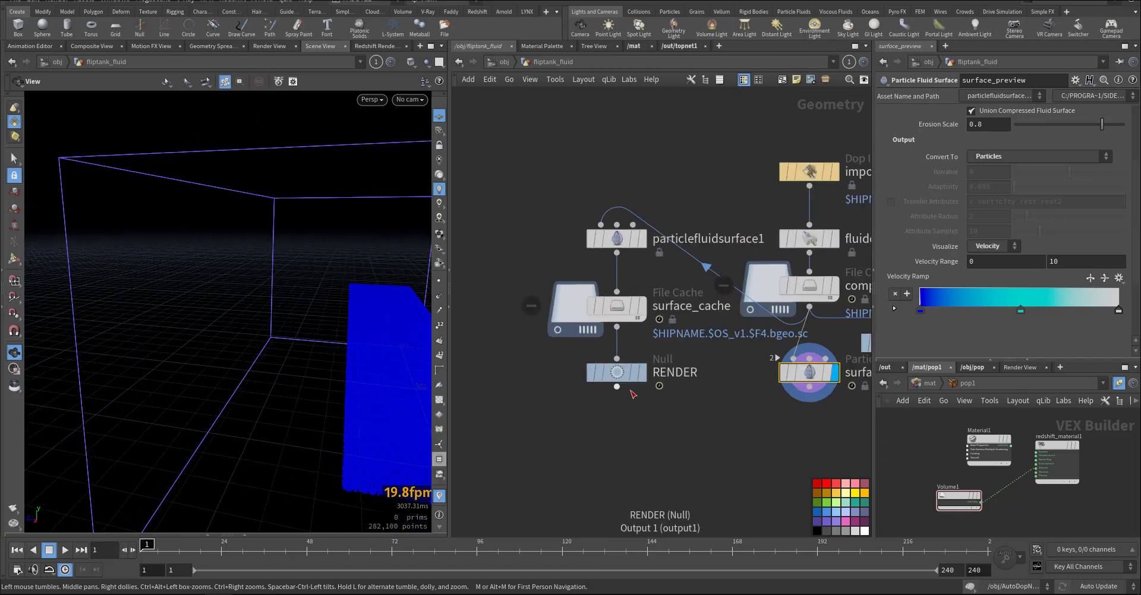
{"action": "scroll", "coordinate": [514, 276], "scroll_direction": "up", "scroll_amount": 3}
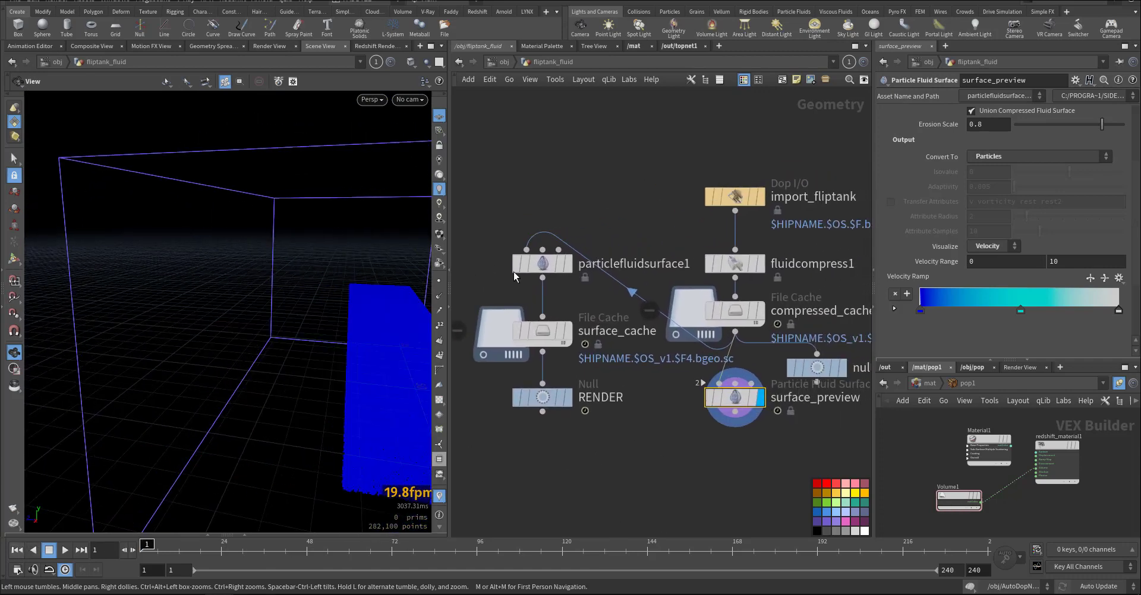
{"action": "left_click", "coordinate": [824, 378]}
{"action": "middle_click_drag", "start_coordinate": [808, 444], "coordinate": [729, 423]}
{"action": "left_click", "coordinate": [763, 349]}
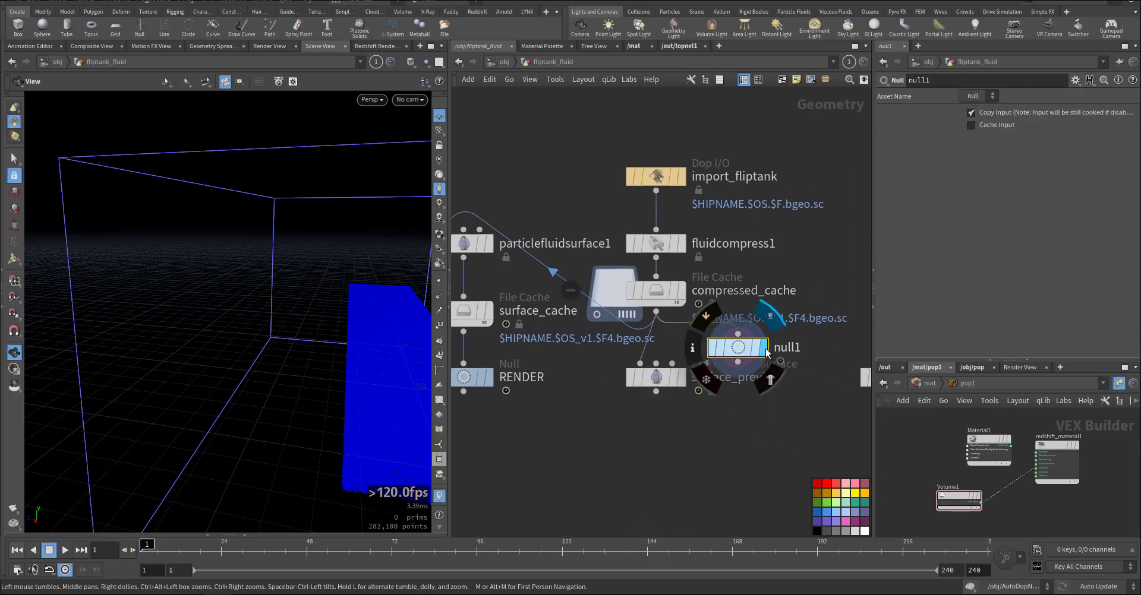
Select the particlefluidsurface1 surfacing node to review it.
{"action": "left_click_drag", "start_coordinate": [337, 351], "coordinate": [387, 362]}
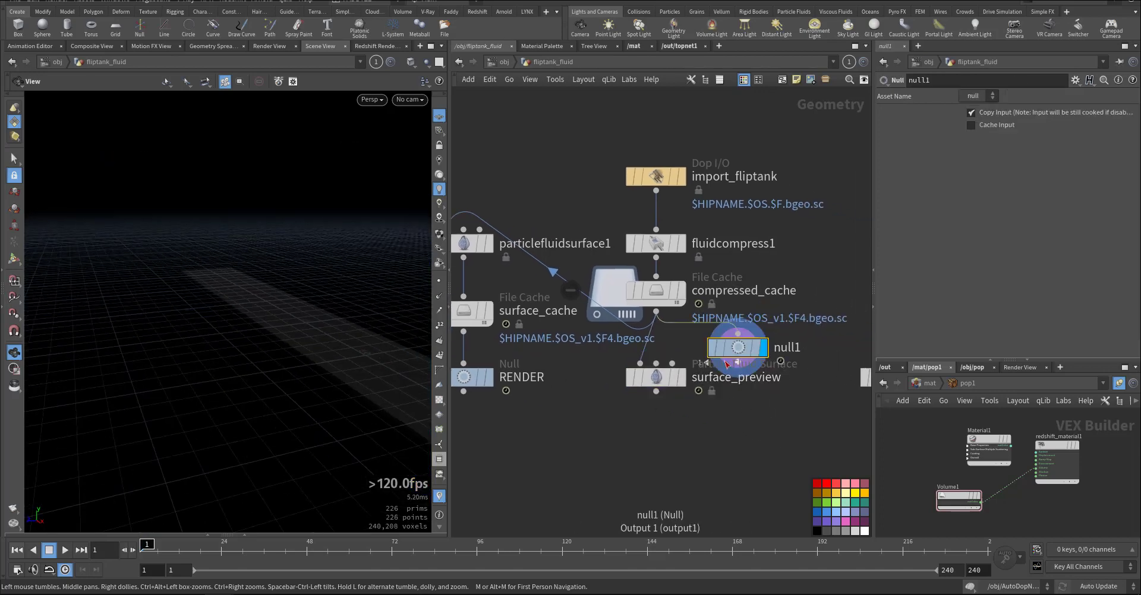
{"action": "middle_click_drag", "start_coordinate": [572, 476], "coordinate": [691, 494]}
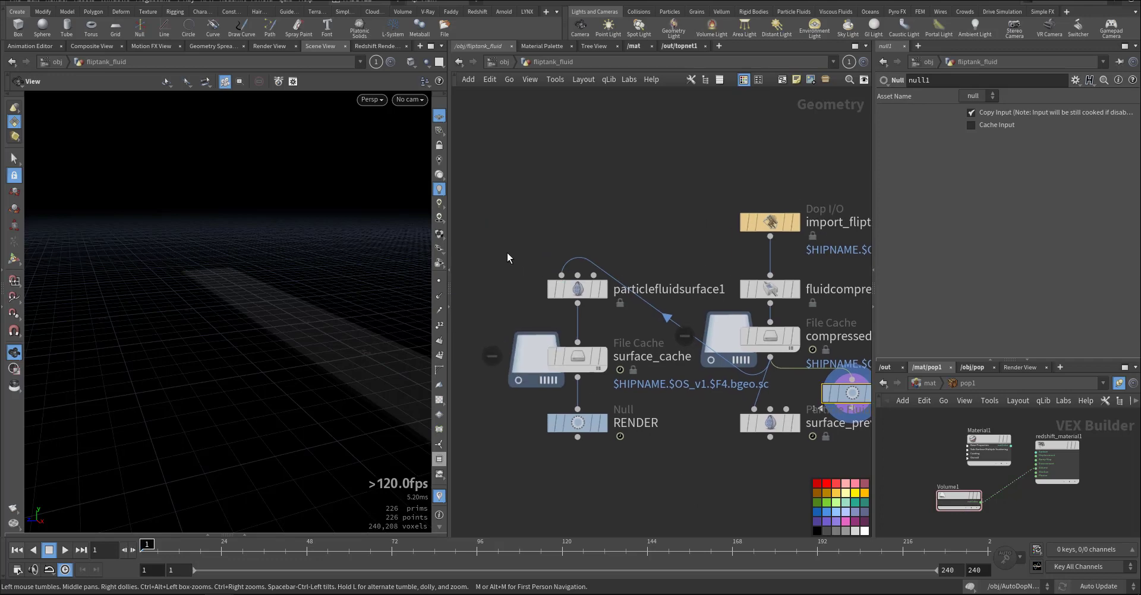
{"action": "left_click_drag", "start_coordinate": [508, 252], "coordinate": [647, 319]}
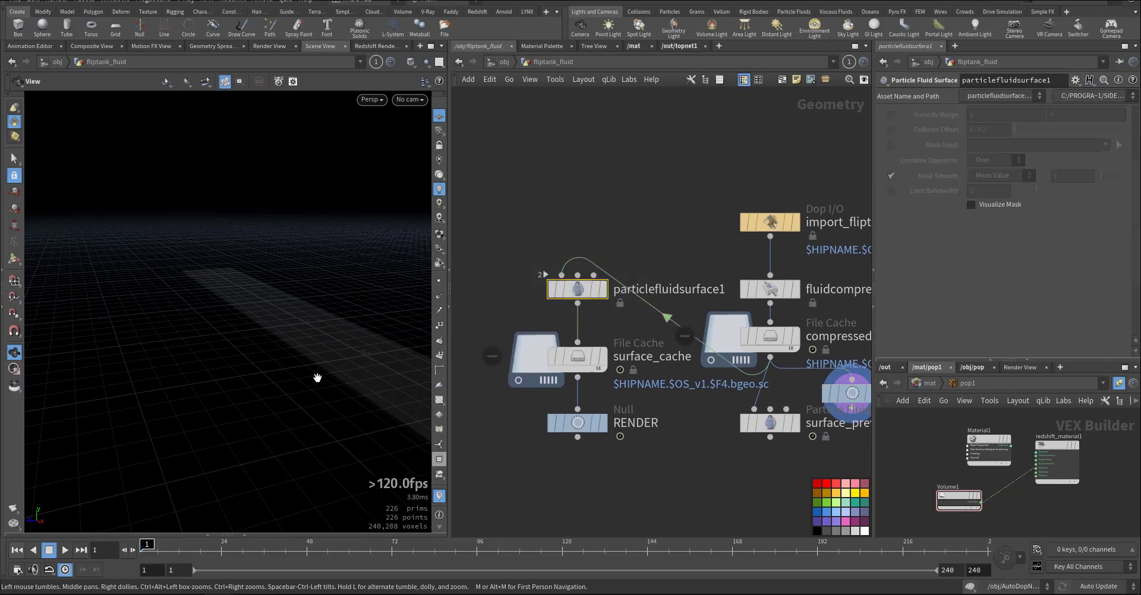
{"action": "left_click_drag", "start_coordinate": [317, 378], "coordinate": [347, 380]}
{"action": "scroll", "coordinate": [942, 176], "scroll_direction": "up", "scroll_amount": 5}
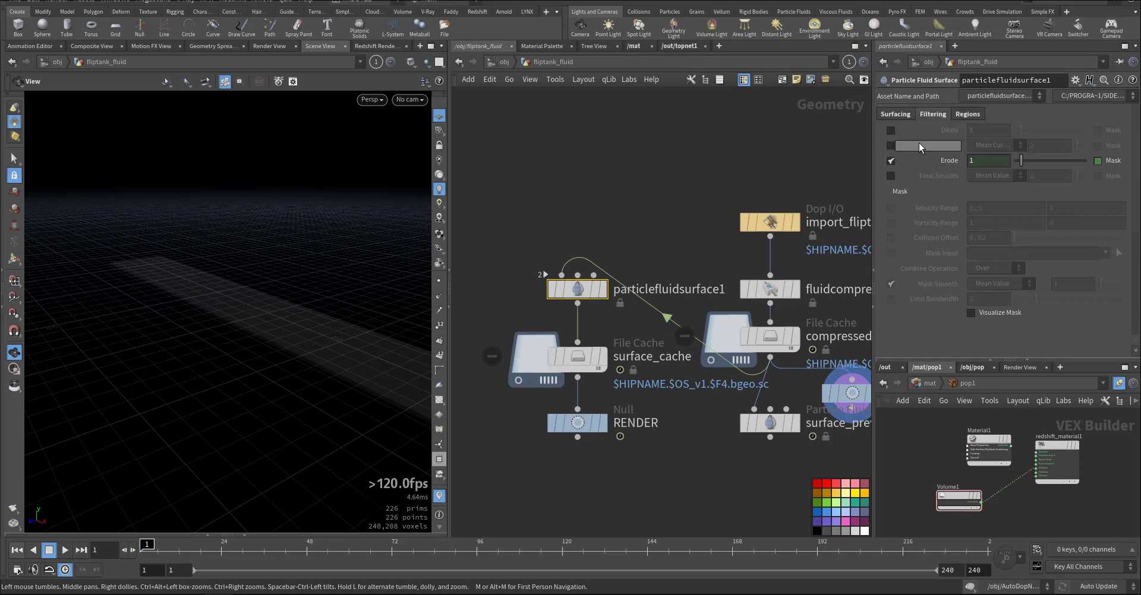
Display the RENDER node's meshed fluid surface at frame 72 and orbit around it.
{"action": "left_click", "coordinate": [601, 422]}
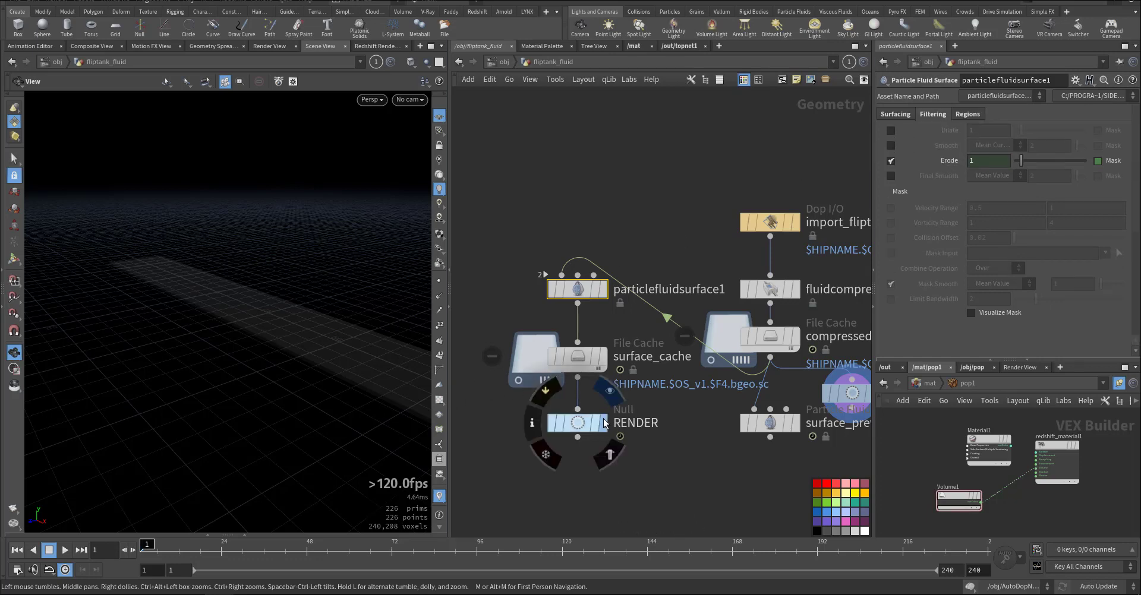
{"action": "left_click", "coordinate": [299, 550]}
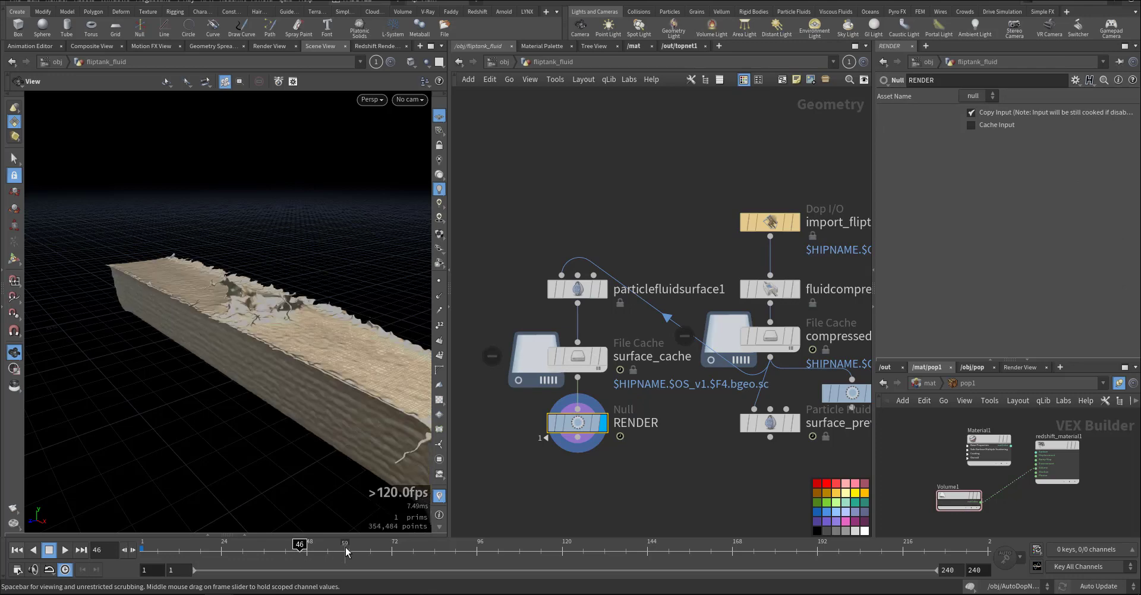
{"action": "left_click", "coordinate": [392, 552]}
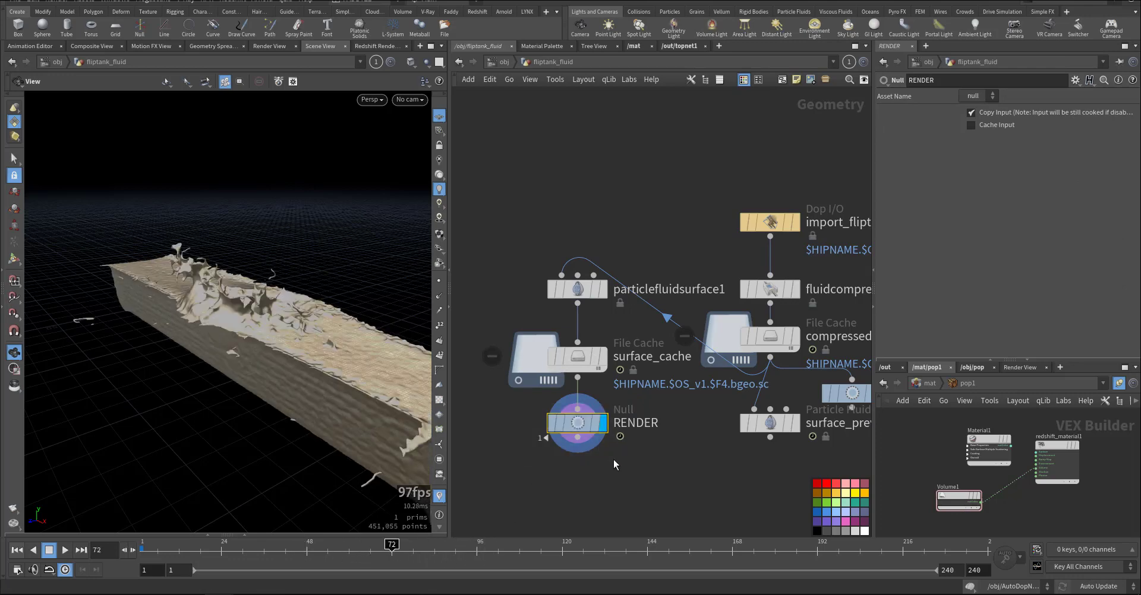
{"action": "right_click_drag", "start_coordinate": [343, 321], "coordinate": [584, 335]}
{"action": "left_click_drag", "start_coordinate": [238, 320], "coordinate": [396, 338]}
{"action": "right_click_drag", "start_coordinate": [397, 338], "coordinate": [275, 369]}
{"action": "left_click_drag", "start_coordinate": [274, 368], "coordinate": [305, 376]}
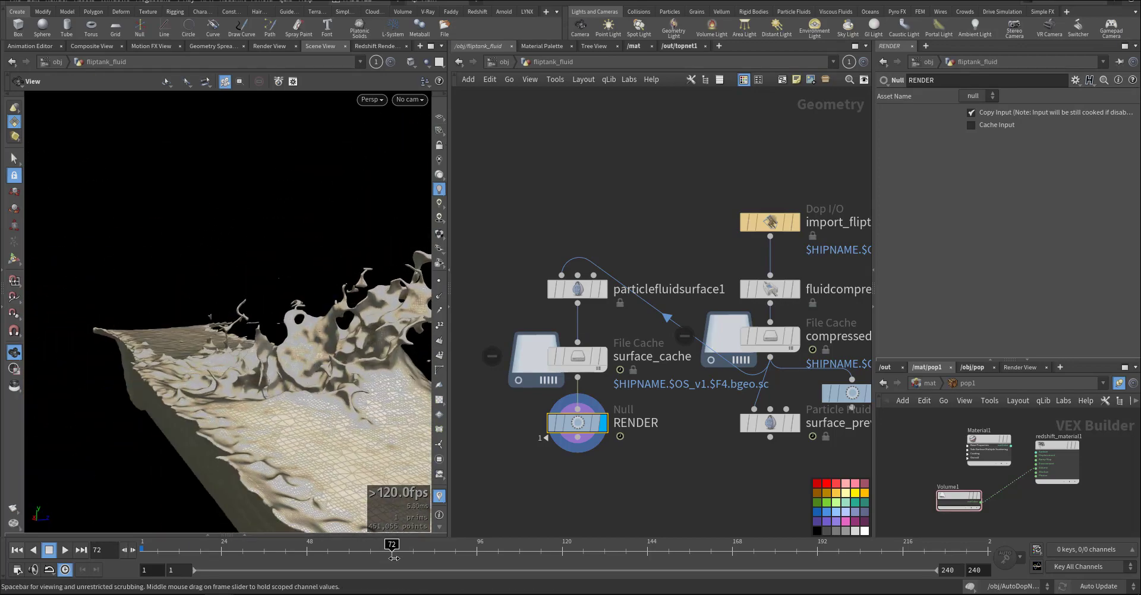
Scrub the fluid through frames 76, 88 and 118, then rewind to frame 1.
{"action": "left_click_drag", "start_coordinate": [393, 547], "coordinate": [447, 546]}
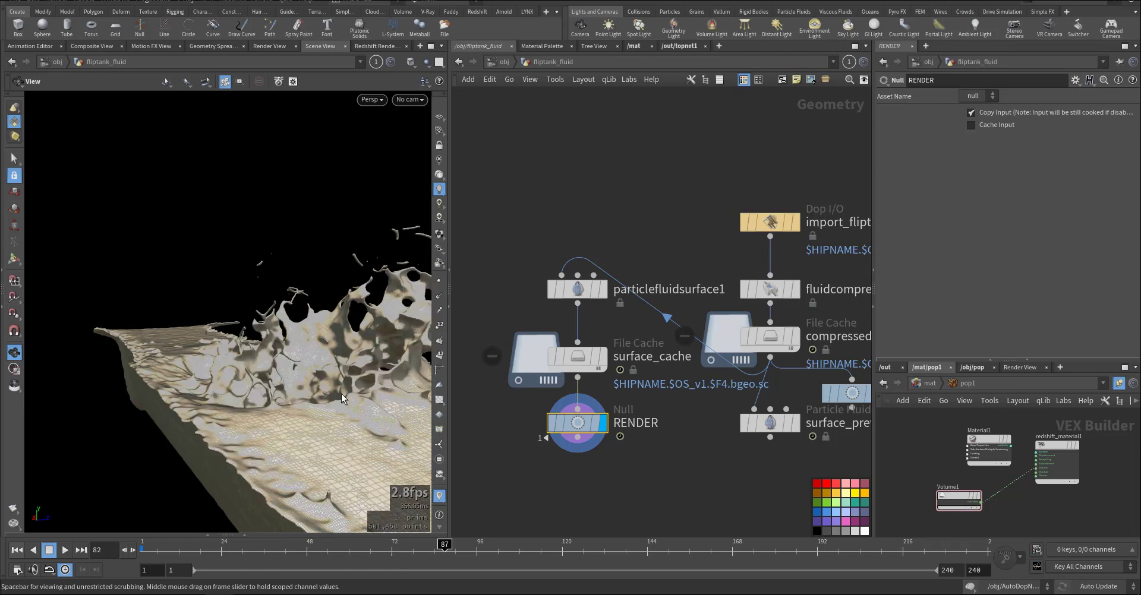
{"action": "left_click_drag", "start_coordinate": [324, 371], "coordinate": [255, 433]}
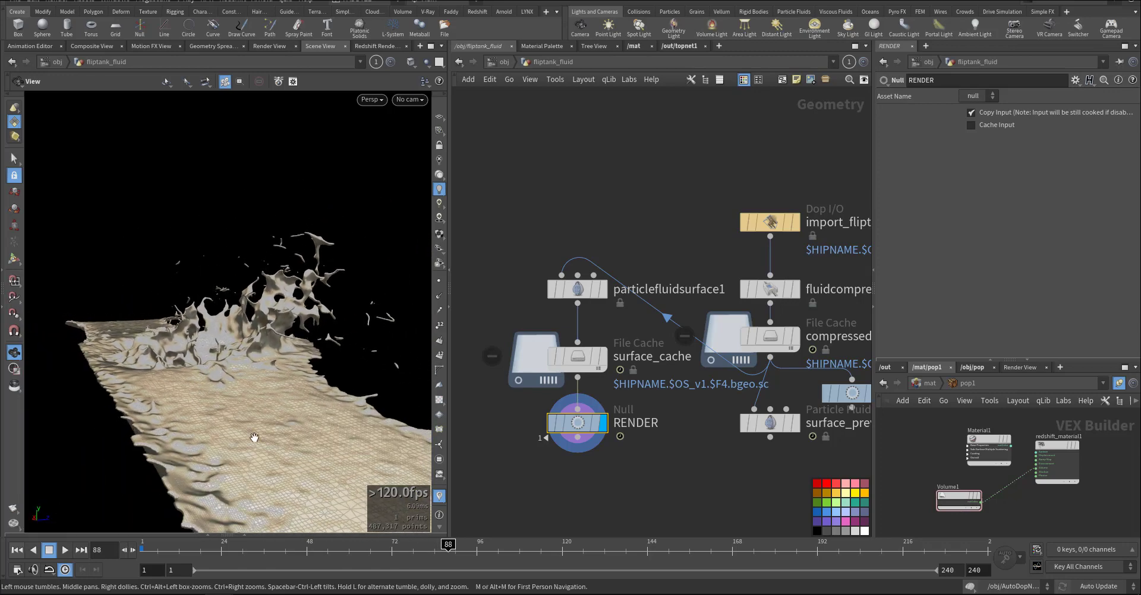
{"action": "left_click", "coordinate": [406, 548]}
{"action": "left_click_drag", "start_coordinate": [444, 550], "coordinate": [707, 552]}
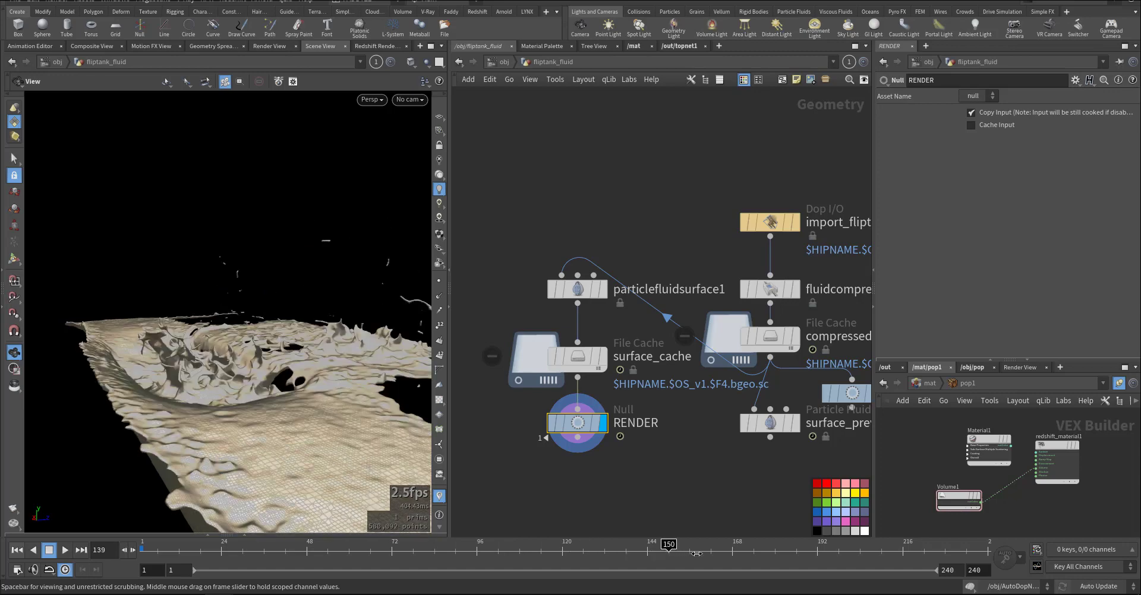
{"action": "left_click_drag", "start_coordinate": [319, 420], "coordinate": [37, 517]}
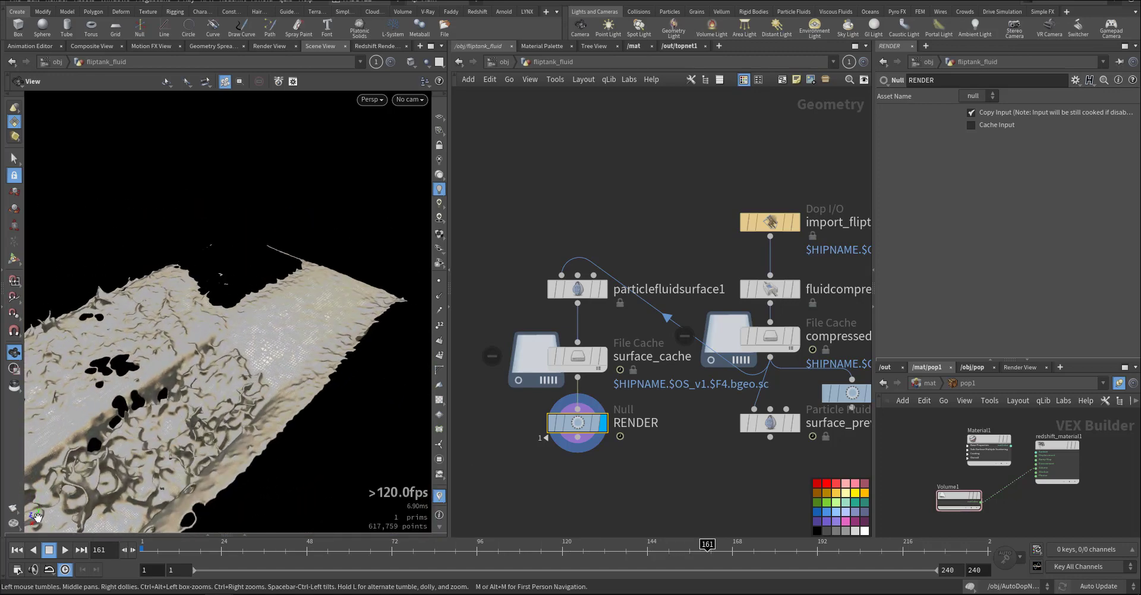
{"action": "left_click", "coordinate": [17, 550]}
{"action": "key", "text": "u"}
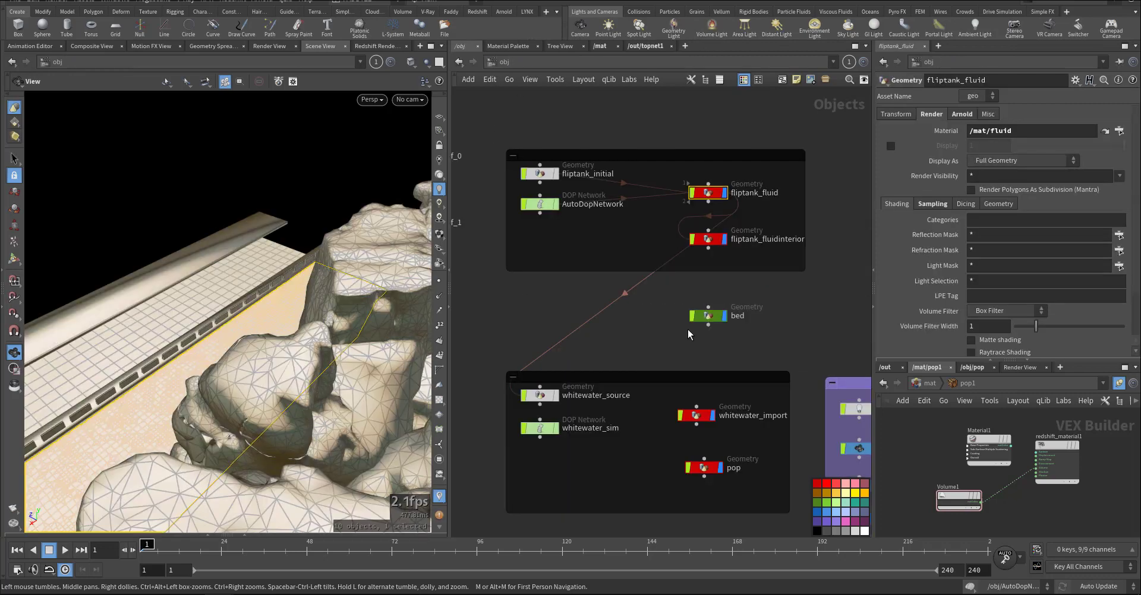
{"action": "double_click", "coordinate": [741, 286]}
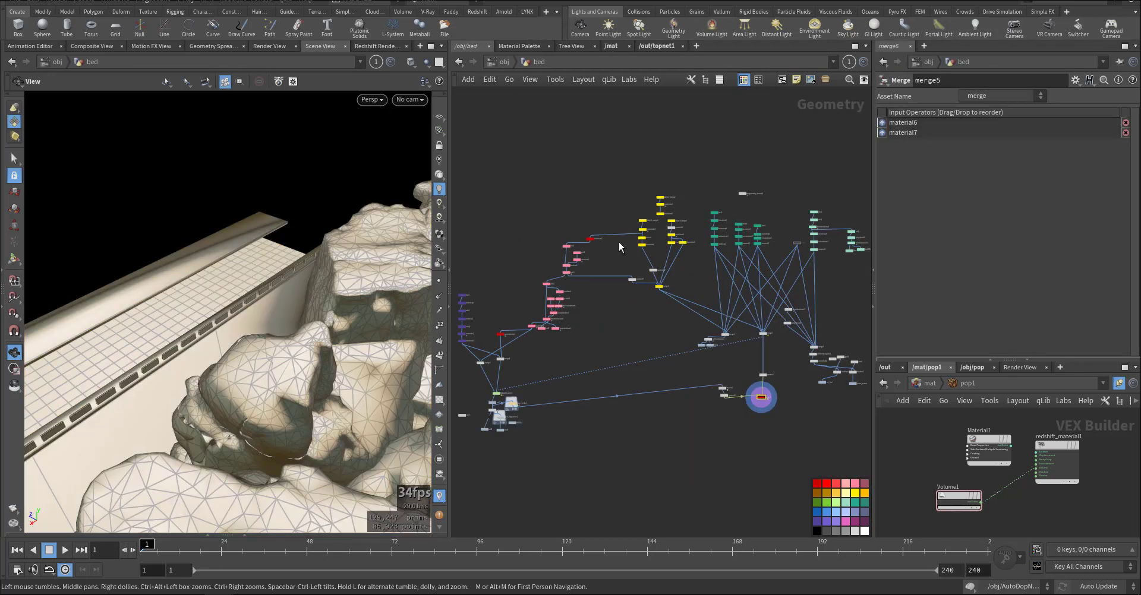
{"action": "left_click", "coordinate": [504, 62]}
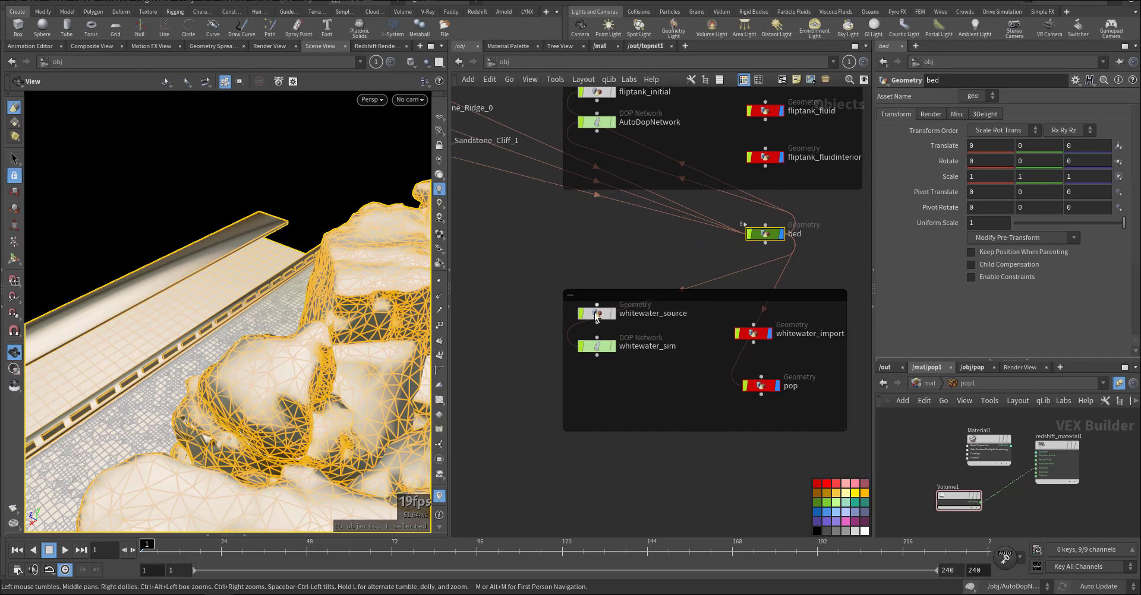
{"action": "double_click", "coordinate": [597, 312]}
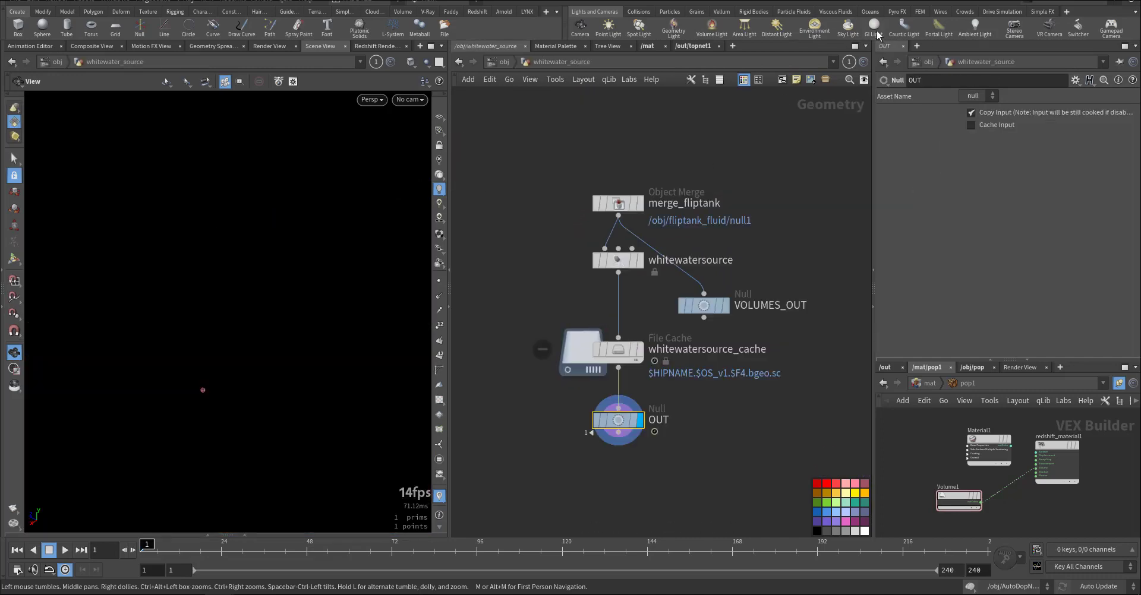
{"action": "left_click", "coordinate": [795, 12]}
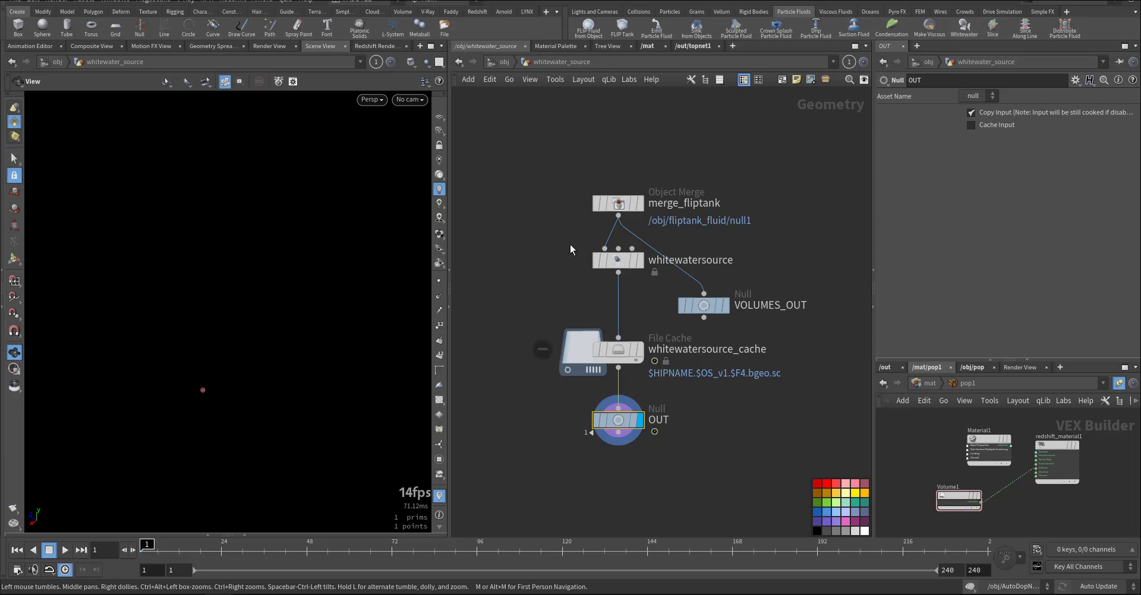
{"action": "middle_click_drag", "start_coordinate": [569, 244], "coordinate": [580, 230]}
{"action": "left_click_drag", "start_coordinate": [580, 230], "coordinate": [697, 261]}
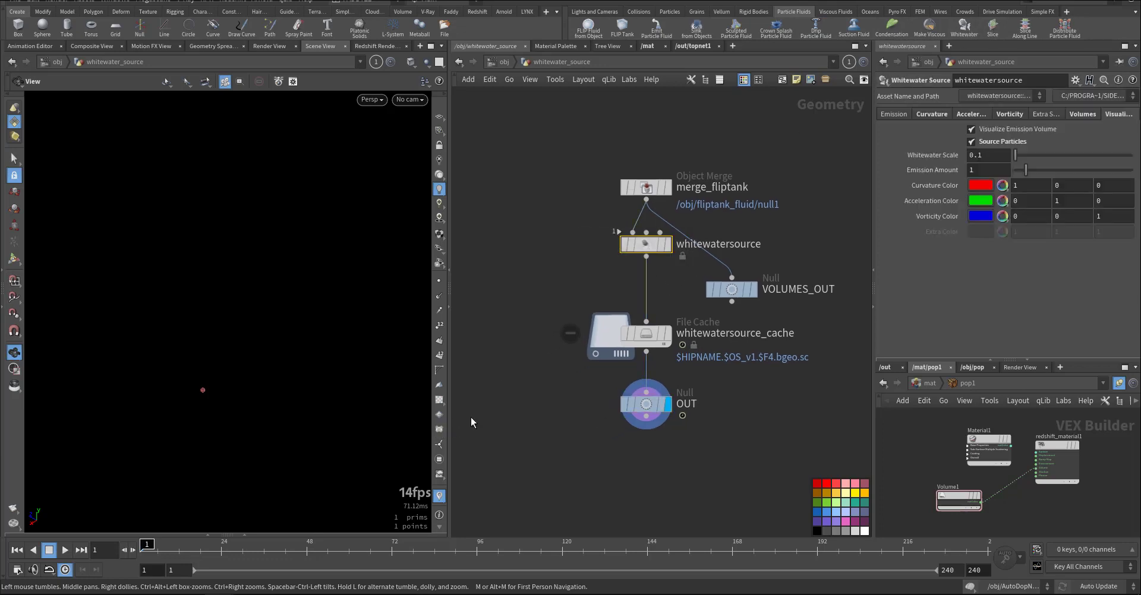
{"action": "left_click_drag", "start_coordinate": [240, 552], "coordinate": [654, 546]}
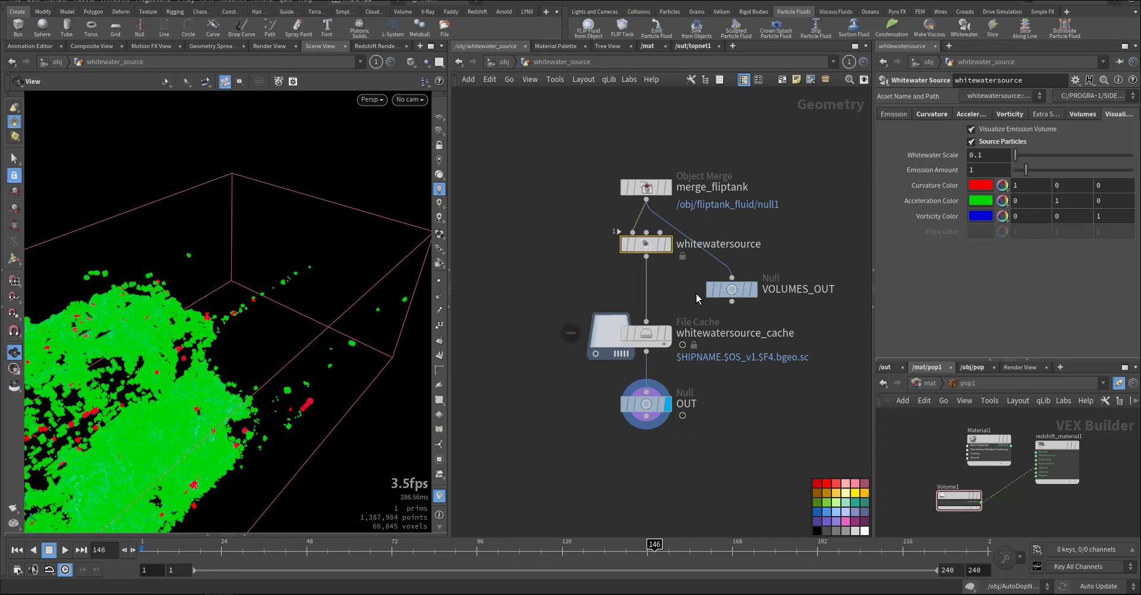
{"action": "scroll", "coordinate": [932, 113], "scroll_direction": "up", "scroll_amount": 4}
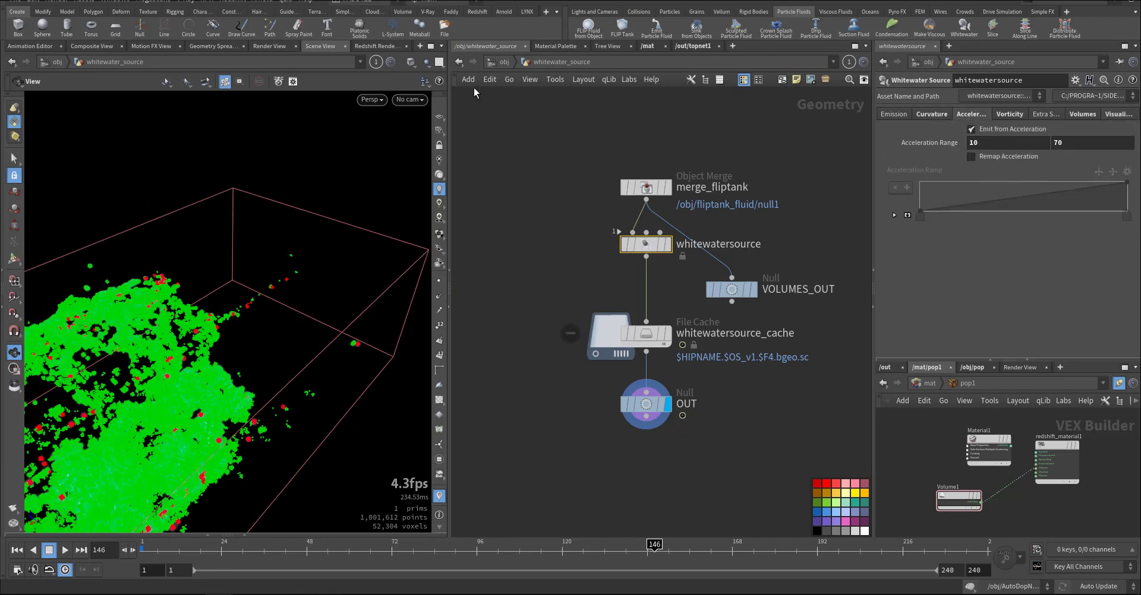
{"action": "left_click", "coordinate": [497, 62]}
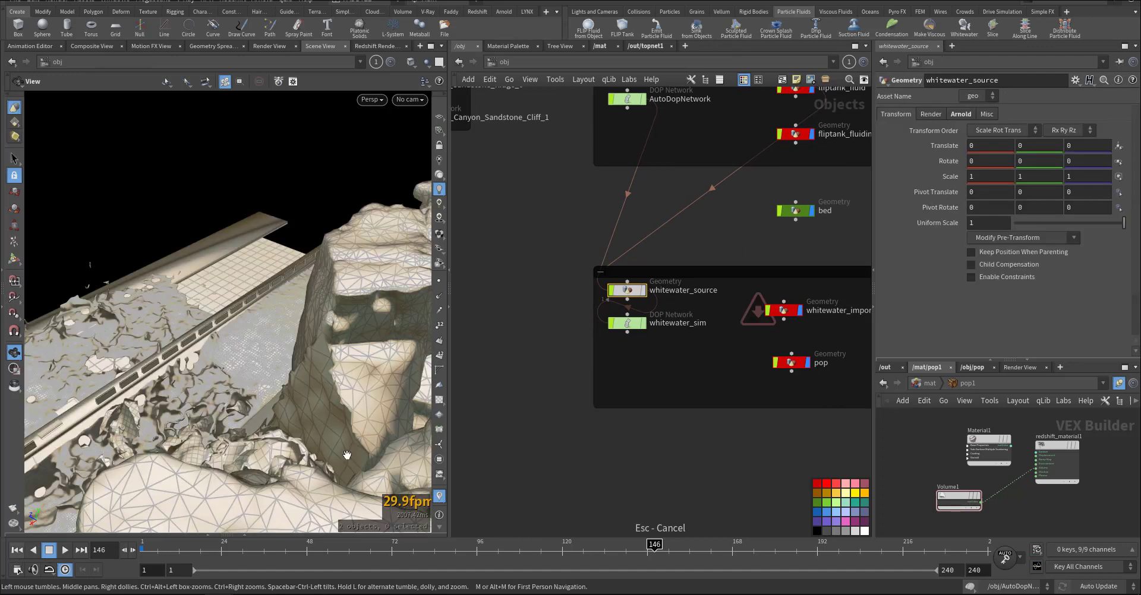
{"action": "middle_click_drag", "start_coordinate": [598, 415], "coordinate": [557, 429]}
{"action": "double_click", "coordinate": [601, 331]}
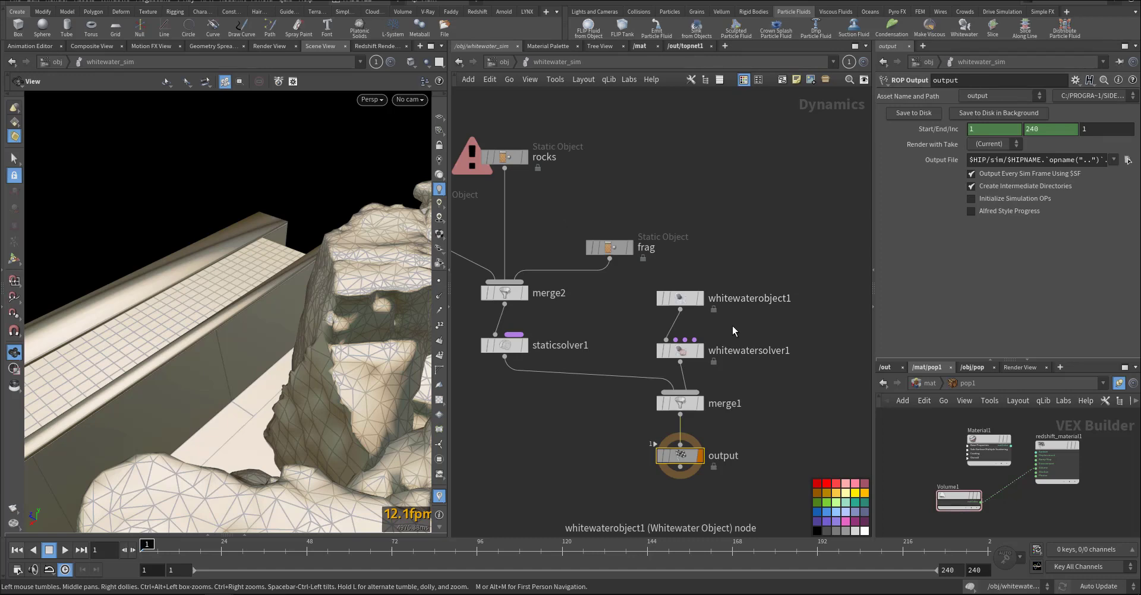
{"action": "left_click", "coordinate": [737, 348]}
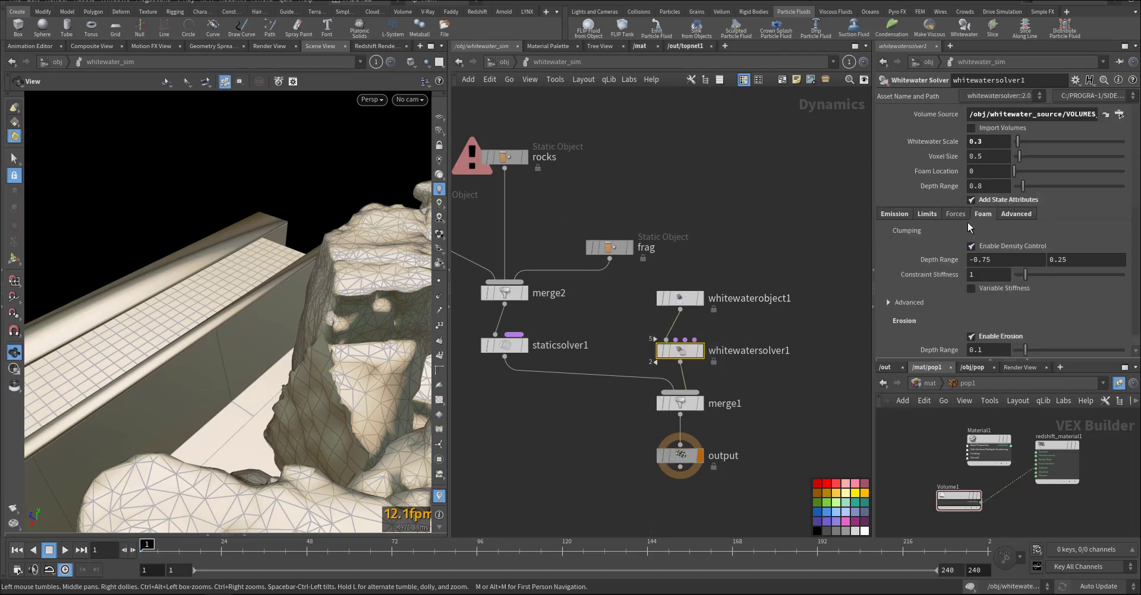
{"action": "scroll", "coordinate": [895, 308], "scroll_direction": "down", "scroll_amount": 2}
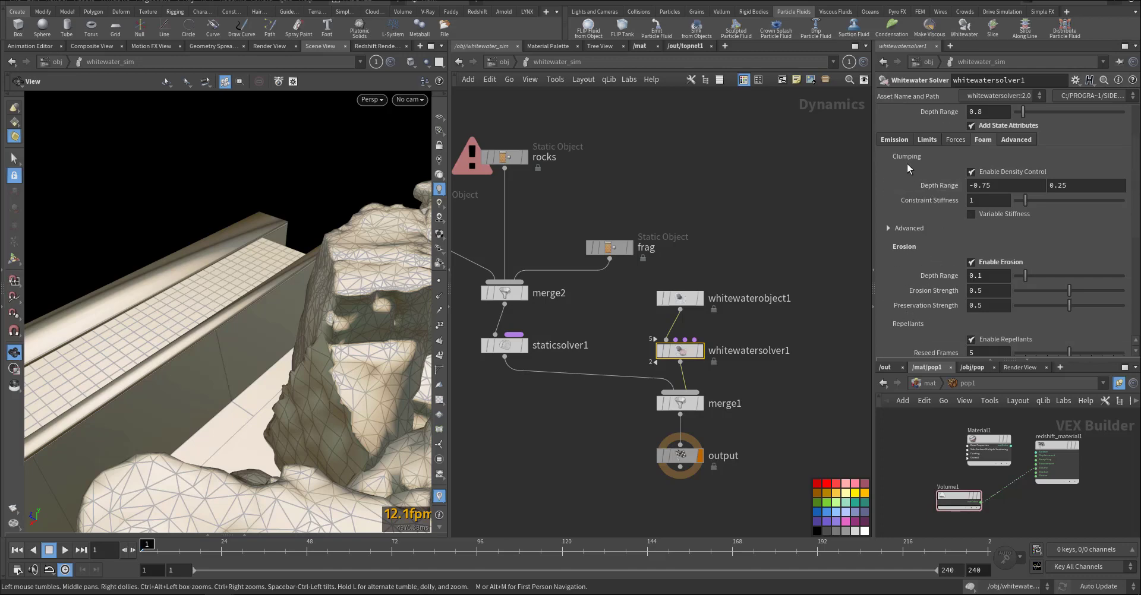
{"action": "scroll", "coordinate": [907, 238], "scroll_direction": "down", "scroll_amount": 5}
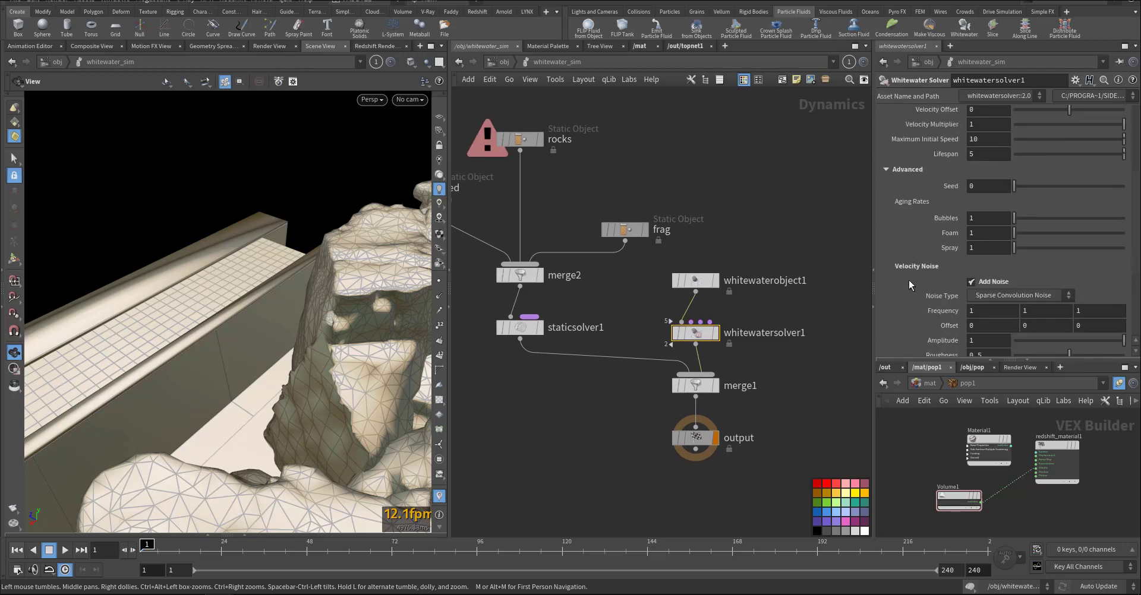
{"action": "scroll", "coordinate": [908, 280], "scroll_direction": "down", "scroll_amount": 2}
{"action": "middle_click_drag", "start_coordinate": [595, 400], "coordinate": [662, 386]}
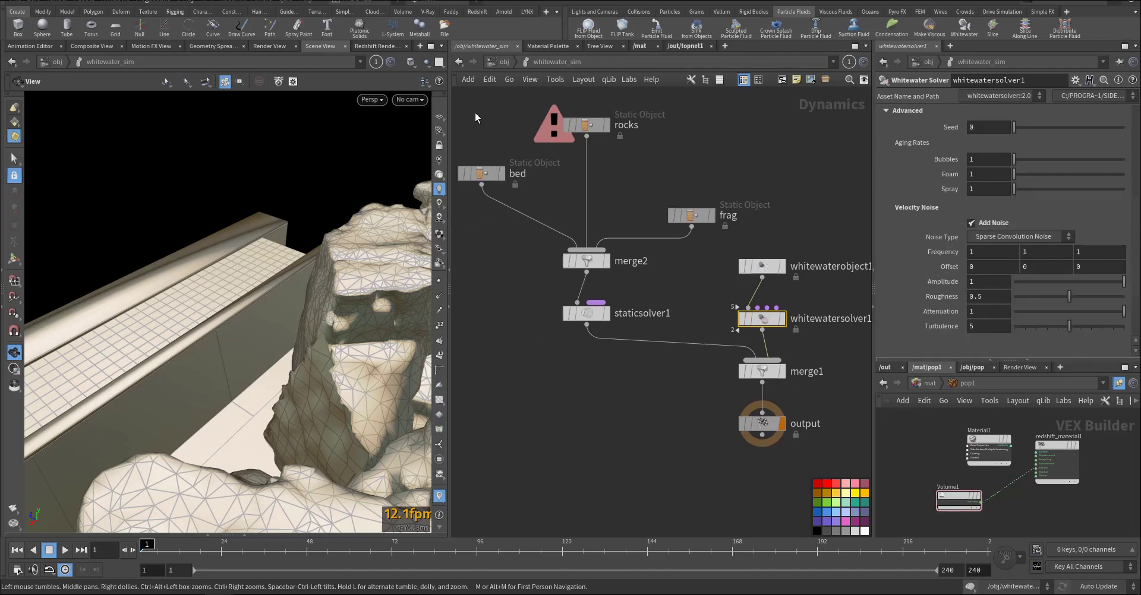
{"action": "left_click_drag", "start_coordinate": [475, 112], "coordinate": [718, 264]}
From /obj, enter the whitewater_import network.
{"action": "left_click", "coordinate": [503, 62]}
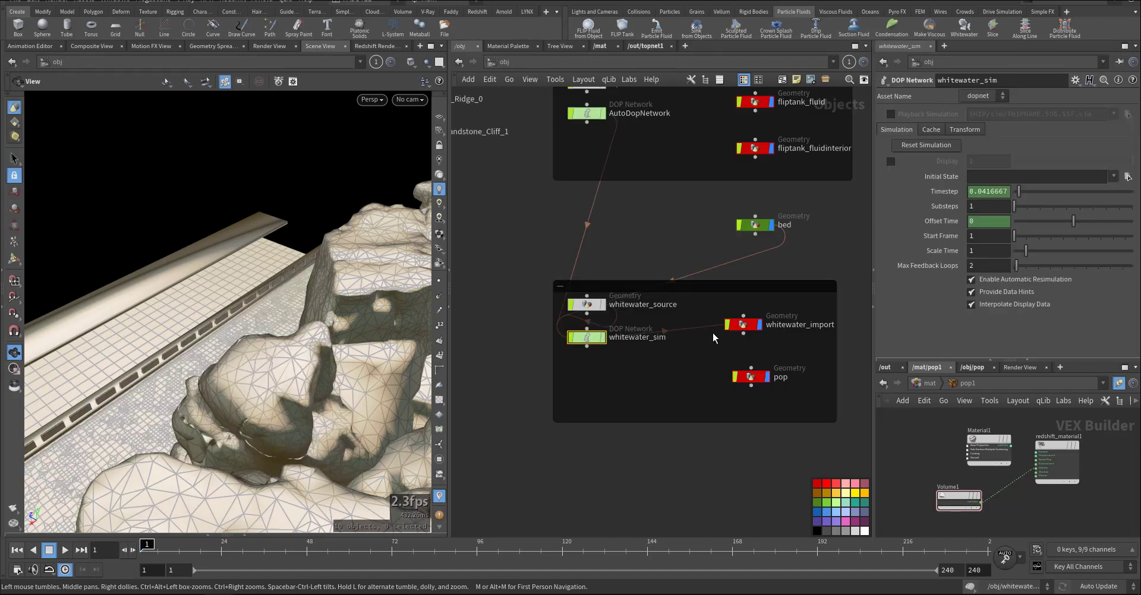
{"action": "left_click", "coordinate": [719, 295]}
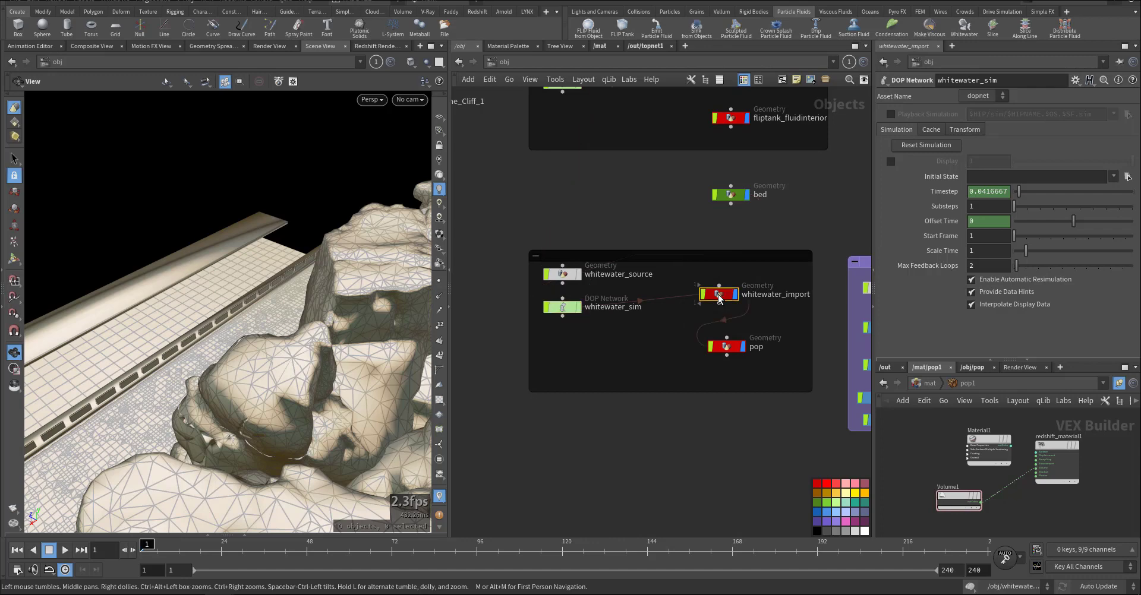
{"action": "double_click", "coordinate": [718, 295]}
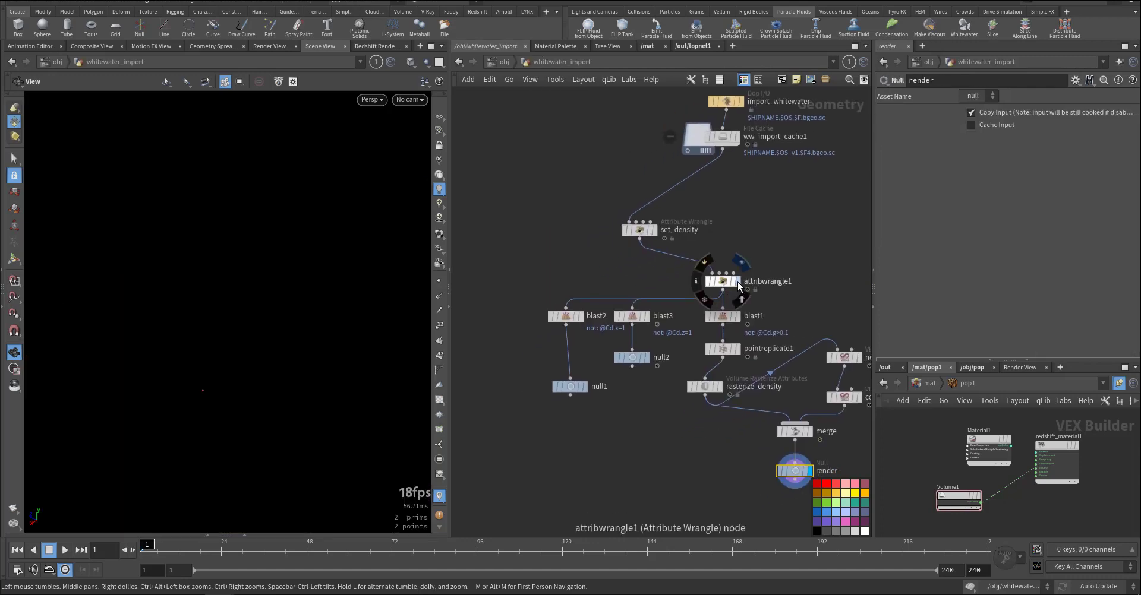
Display attribwrangle1's point cloud and scrub the animation to frame 134.
{"action": "left_click", "coordinate": [738, 282]}
{"action": "left_click_drag", "start_coordinate": [186, 551], "coordinate": [348, 553]}
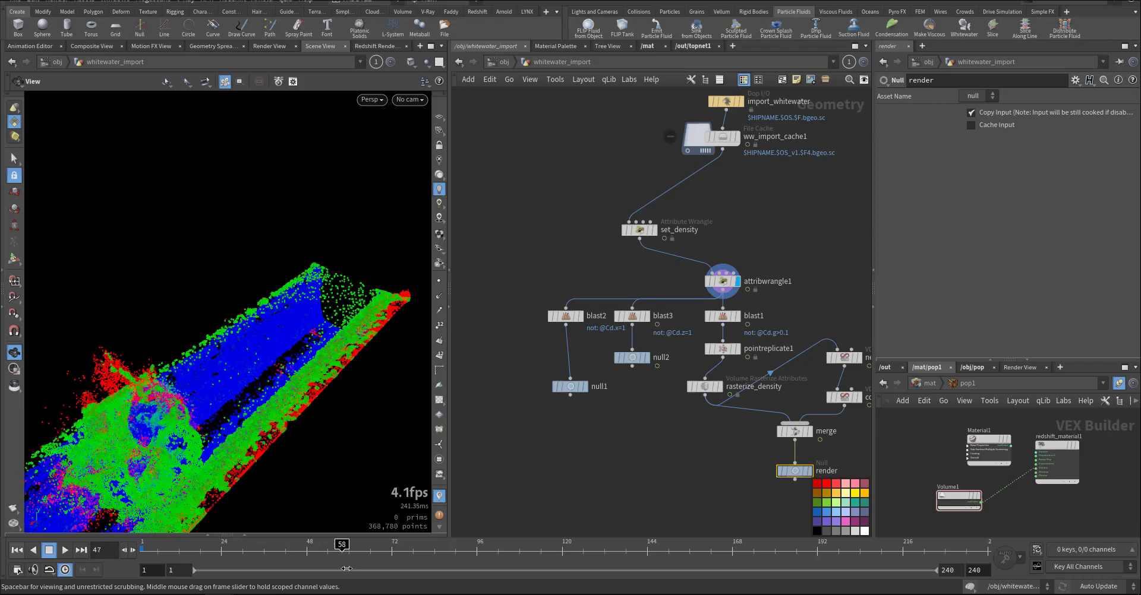
{"action": "left_click_drag", "start_coordinate": [267, 371], "coordinate": [178, 410]}
{"action": "mouse_move", "coordinate": [163, 554]}
{"action": "left_mouse_down"}
{"action": "mouse_move", "coordinate": [512, 567]}
{"action": "mouse_move", "coordinate": [611, 554]}
{"action": "left_mouse_up"}
{"action": "middle_click_drag", "start_coordinate": [683, 451], "coordinate": [636, 430]}
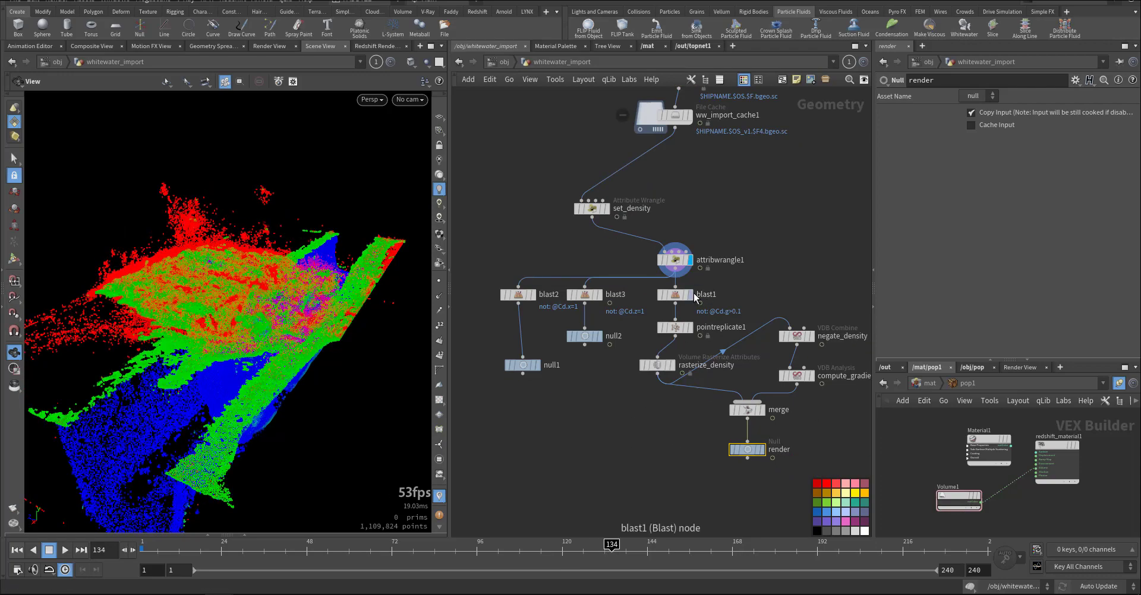
Display and select blast1 to show only its green points.
{"action": "left_click", "coordinate": [689, 294]}
{"action": "left_click", "coordinate": [671, 294]}
{"action": "left_click_drag", "start_coordinate": [254, 375], "coordinate": [273, 406]}
Display the render null's white density volume, then null1's red whitewater points.
{"action": "middle_click_drag", "start_coordinate": [661, 425], "coordinate": [622, 405]}
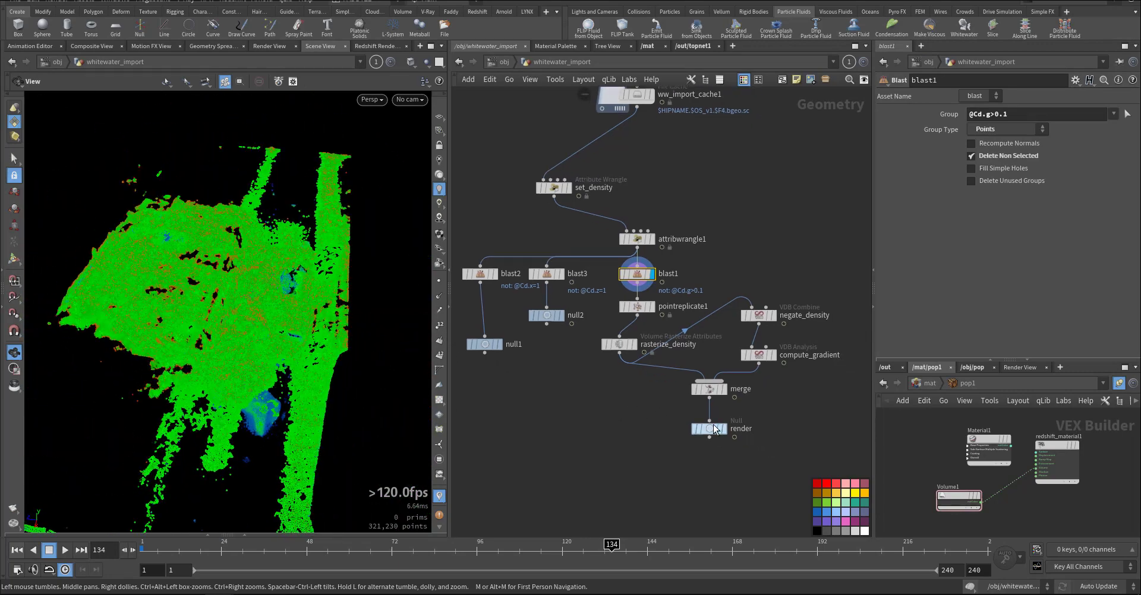
{"action": "left_click", "coordinate": [723, 429]}
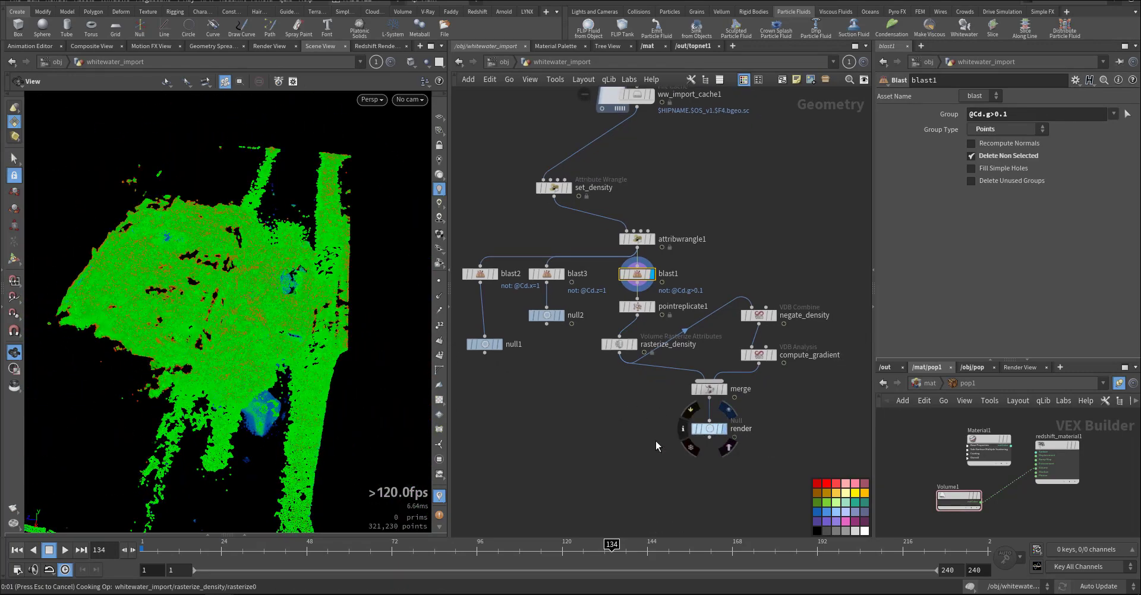
{"action": "left_click", "coordinate": [711, 430]}
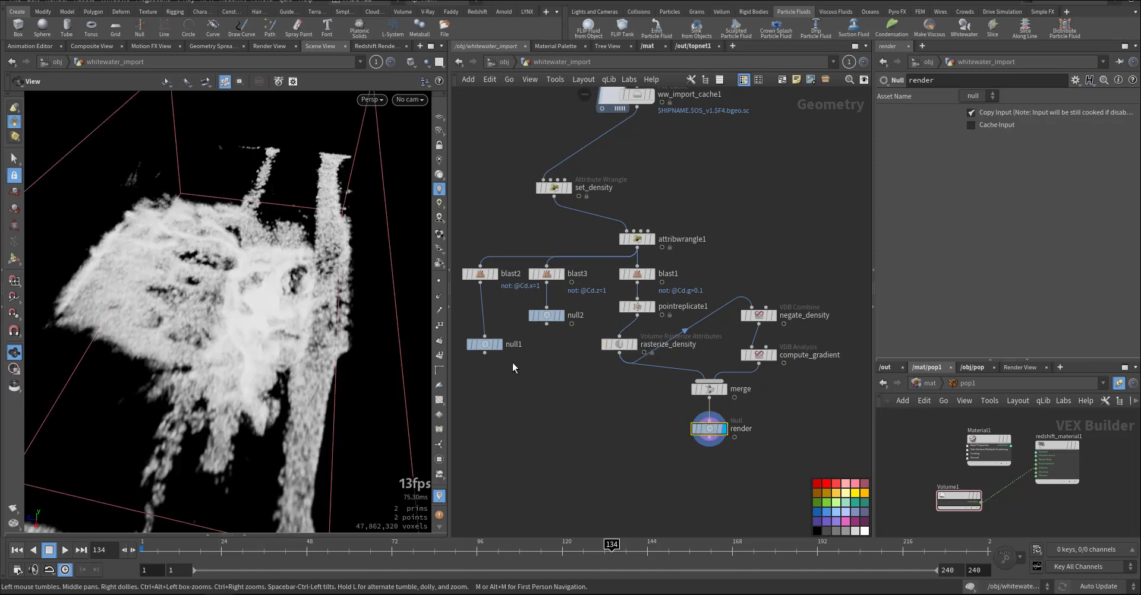
{"action": "left_click_drag", "start_coordinate": [287, 383], "coordinate": [363, 381]}
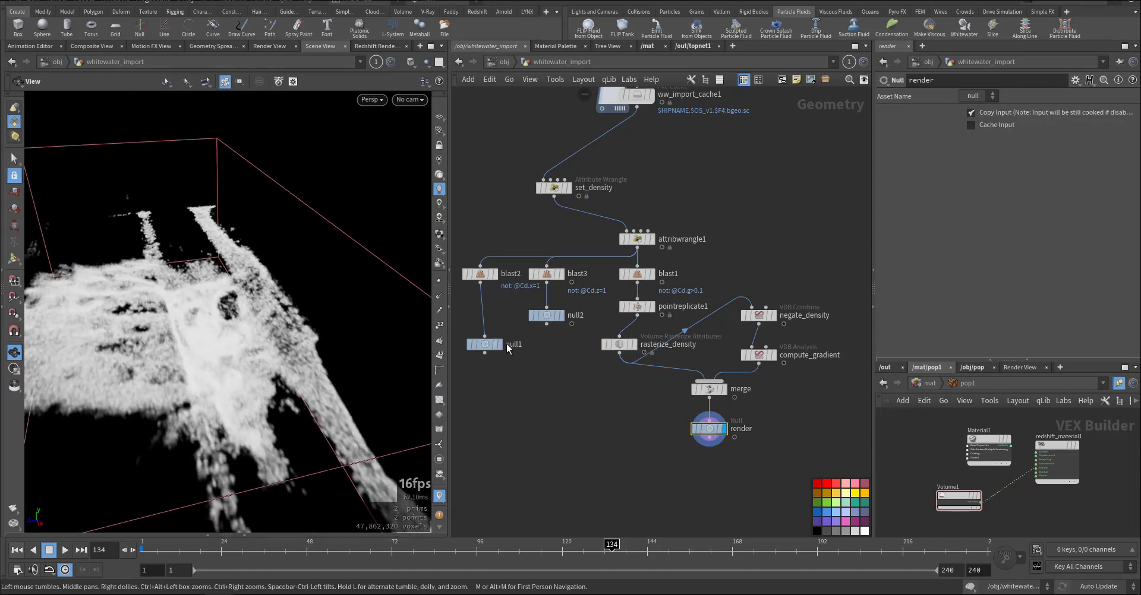
{"action": "left_click", "coordinate": [492, 346]}
{"action": "left_click_drag", "start_coordinate": [368, 333], "coordinate": [398, 324]}
Check blast2's group filter and attribwrangle1's code.
{"action": "left_click", "coordinate": [483, 274]}
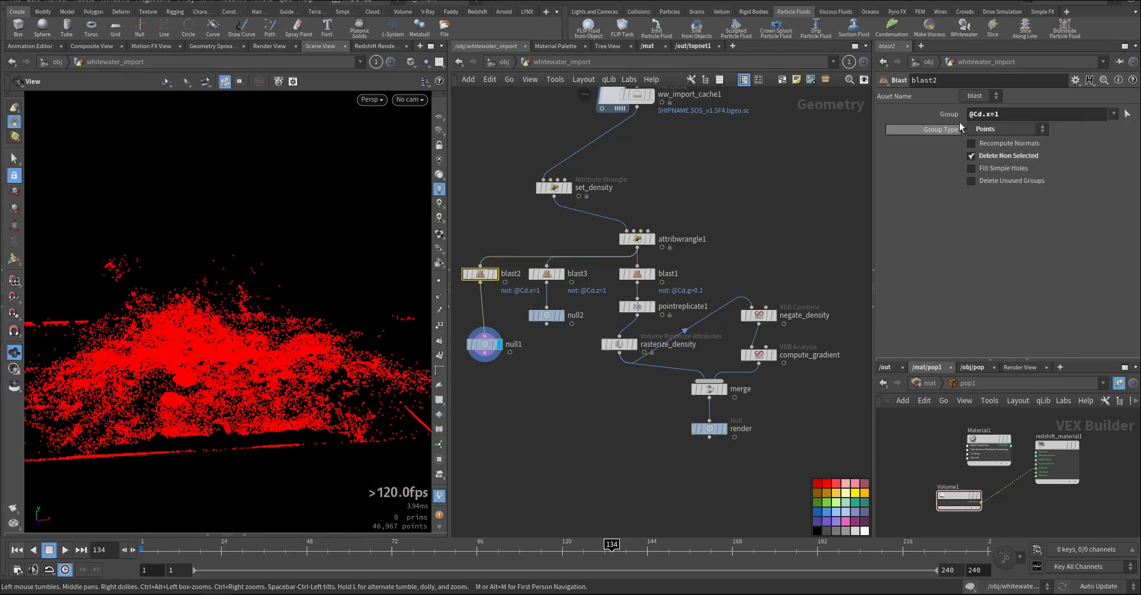
{"action": "left_click_drag", "start_coordinate": [994, 112], "coordinate": [1003, 113]}
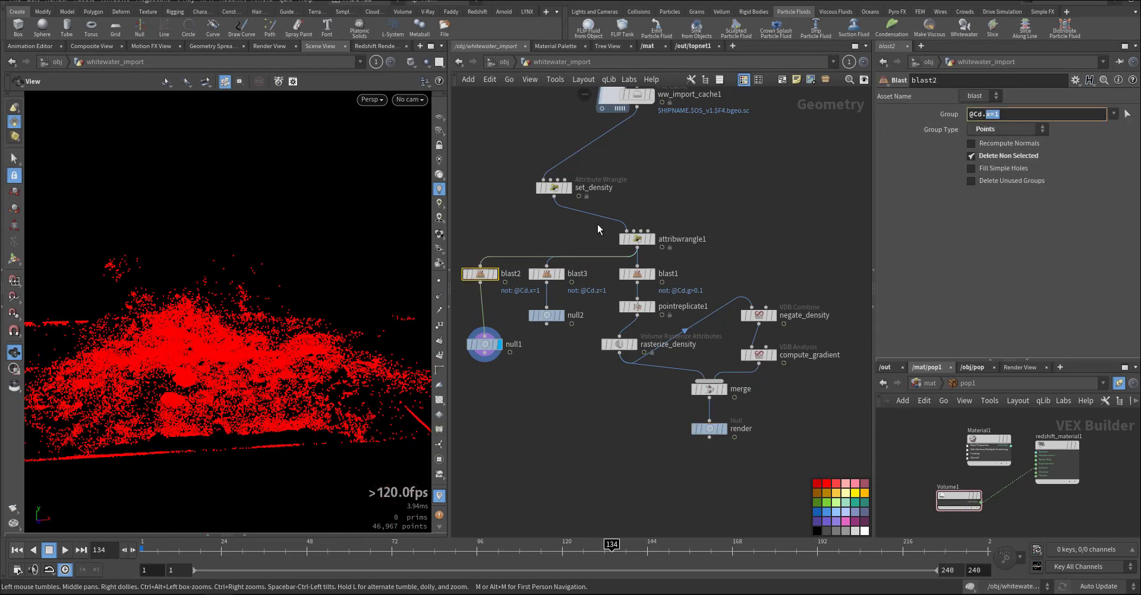
{"action": "left_click", "coordinate": [636, 239]}
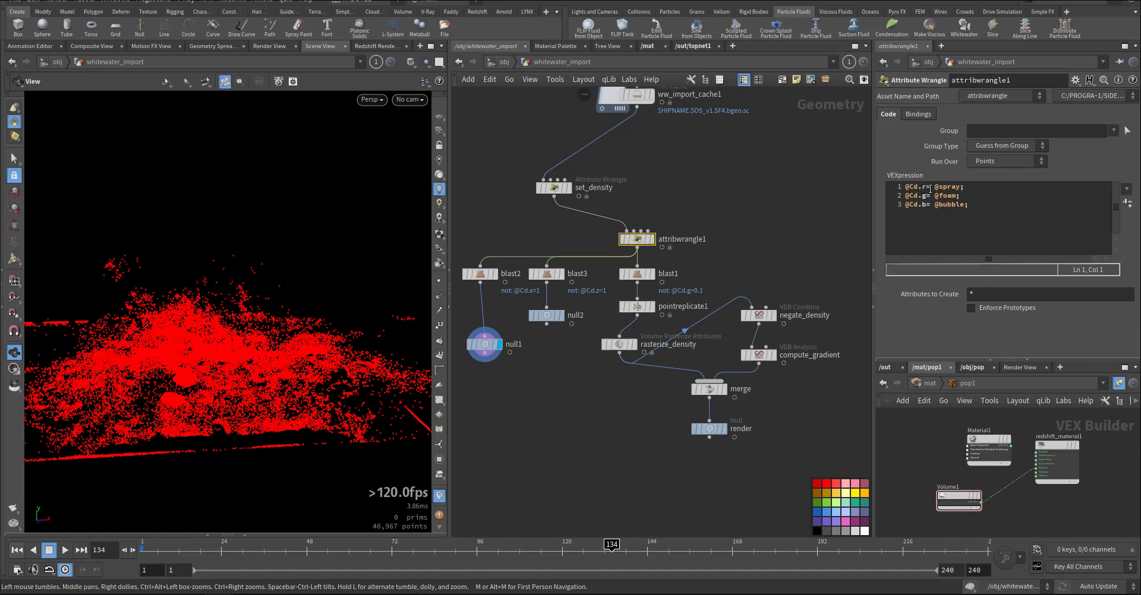
Display attribwrangle1's colour-coded points, then rewind to frame 1 and go up to /obj.
{"action": "left_click", "coordinate": [652, 239]}
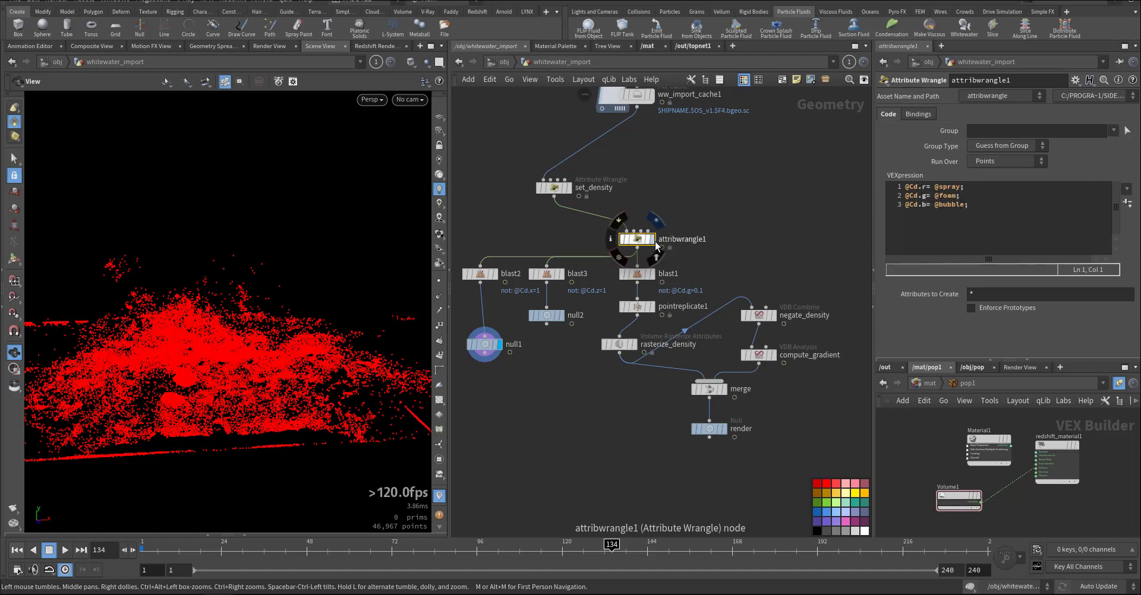
{"action": "left_click_drag", "start_coordinate": [287, 340], "coordinate": [324, 331]}
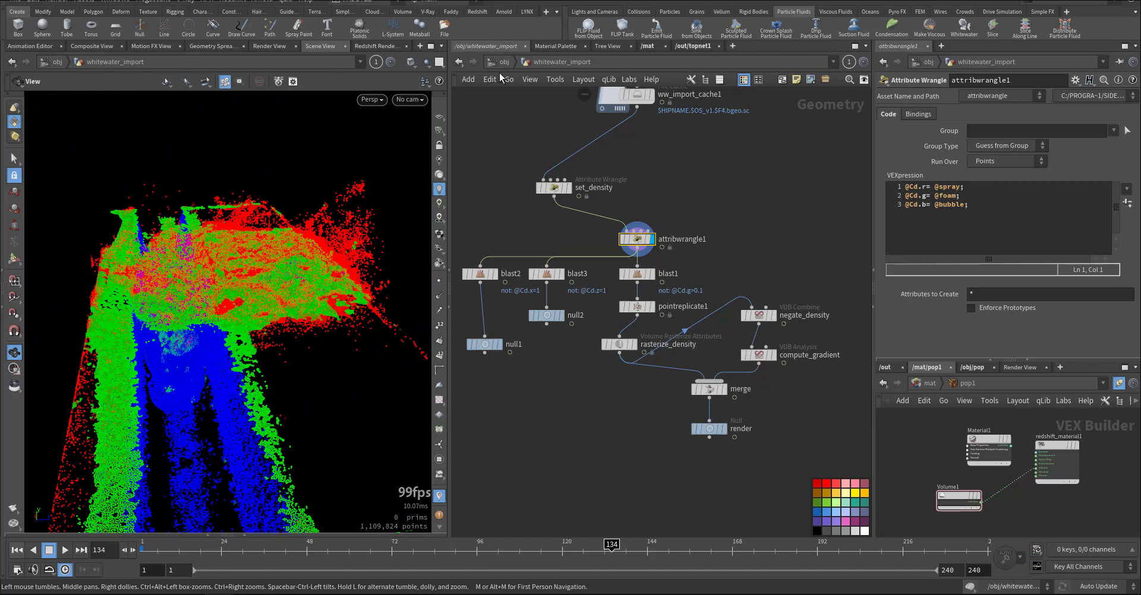
{"action": "left_click", "coordinate": [16, 551]}
{"action": "left_click", "coordinate": [493, 64]}
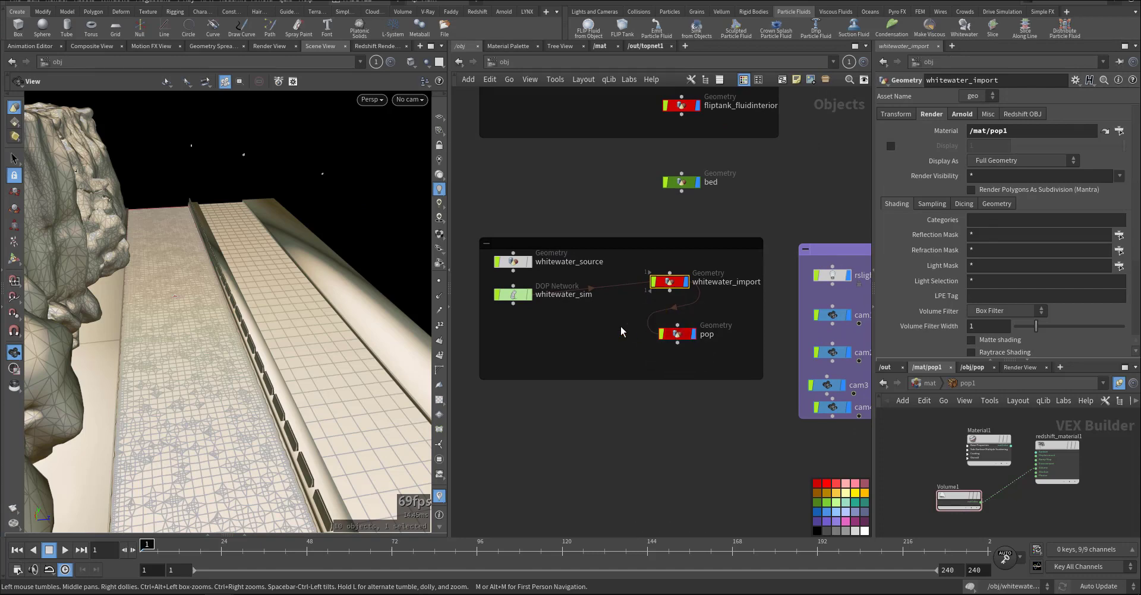
Enter the pop object and preview GET_null1's merged particles while scrubbing.
{"action": "left_click", "coordinate": [676, 334]}
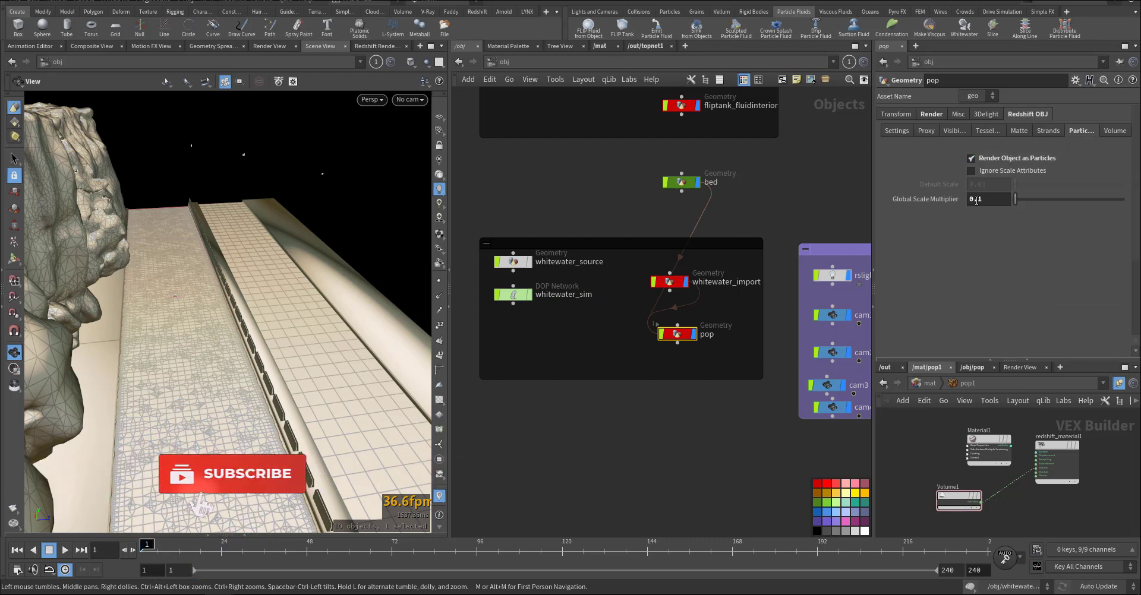
{"action": "double_click", "coordinate": [664, 332]}
{"action": "middle_click_drag", "start_coordinate": [663, 330], "coordinate": [689, 369]}
{"action": "left_click", "coordinate": [630, 225]}
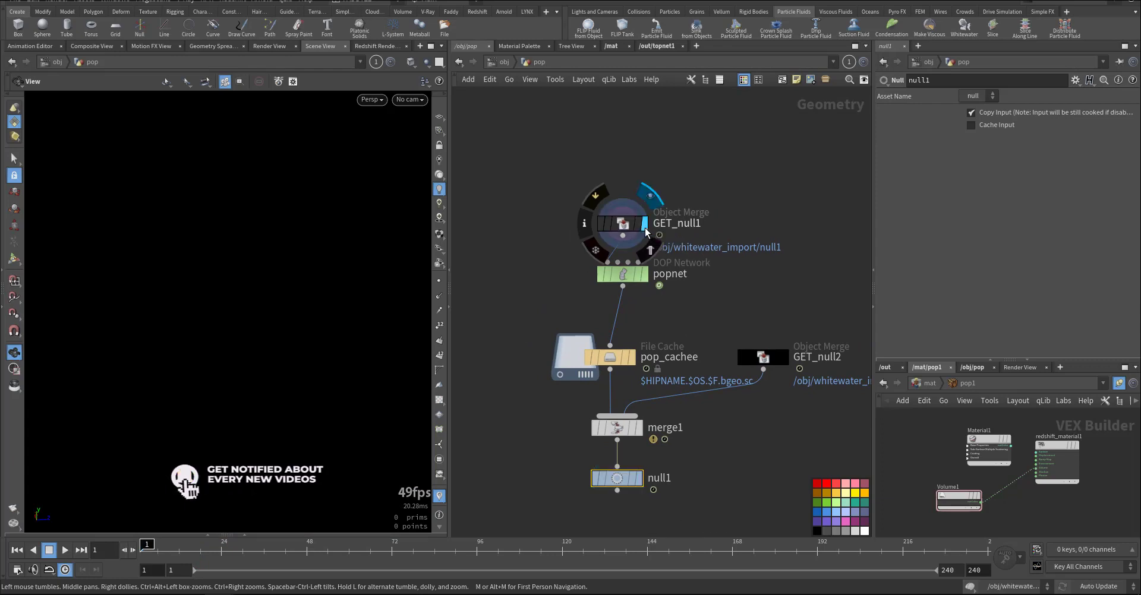
{"action": "mouse_move", "coordinate": [149, 551]}
{"action": "left_mouse_down"}
{"action": "mouse_move", "coordinate": [263, 553]}
{"action": "mouse_move", "coordinate": [168, 550]}
{"action": "left_mouse_up"}
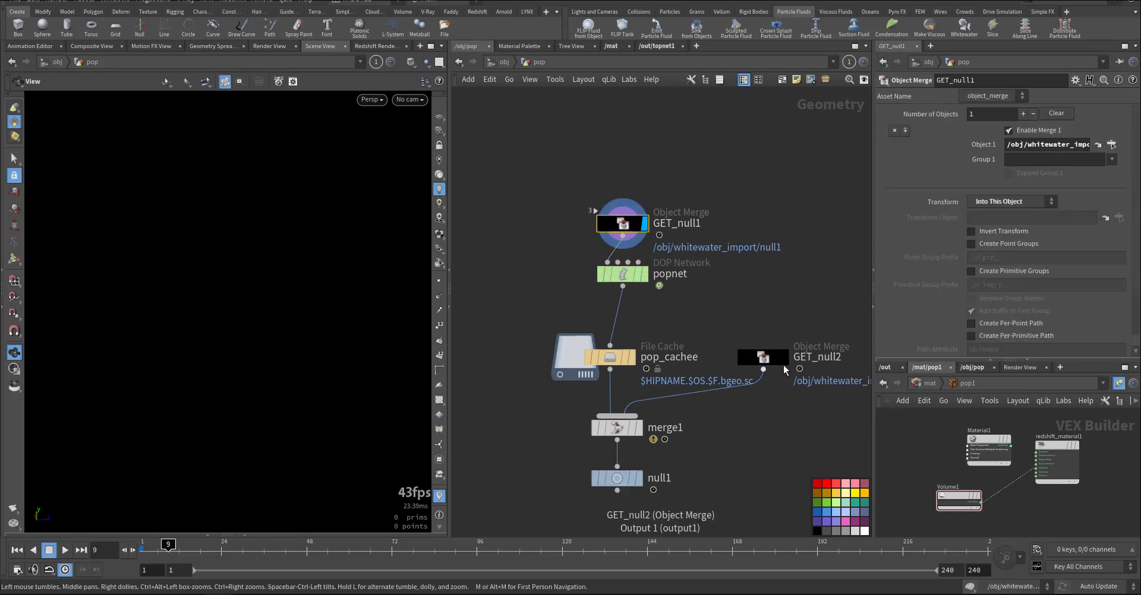
Display GET_null2's blue particles and scrub to preview them.
{"action": "left_click", "coordinate": [786, 360]}
{"action": "left_click", "coordinate": [767, 357]}
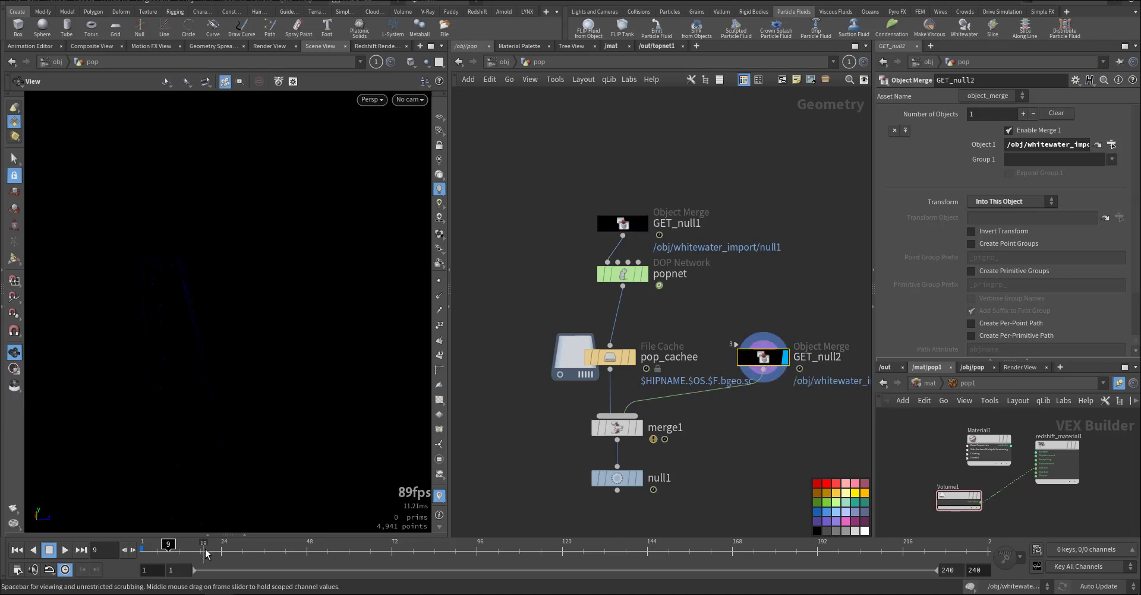
{"action": "left_click_drag", "start_coordinate": [207, 552], "coordinate": [141, 550]}
{"action": "mouse_move", "coordinate": [627, 276]}
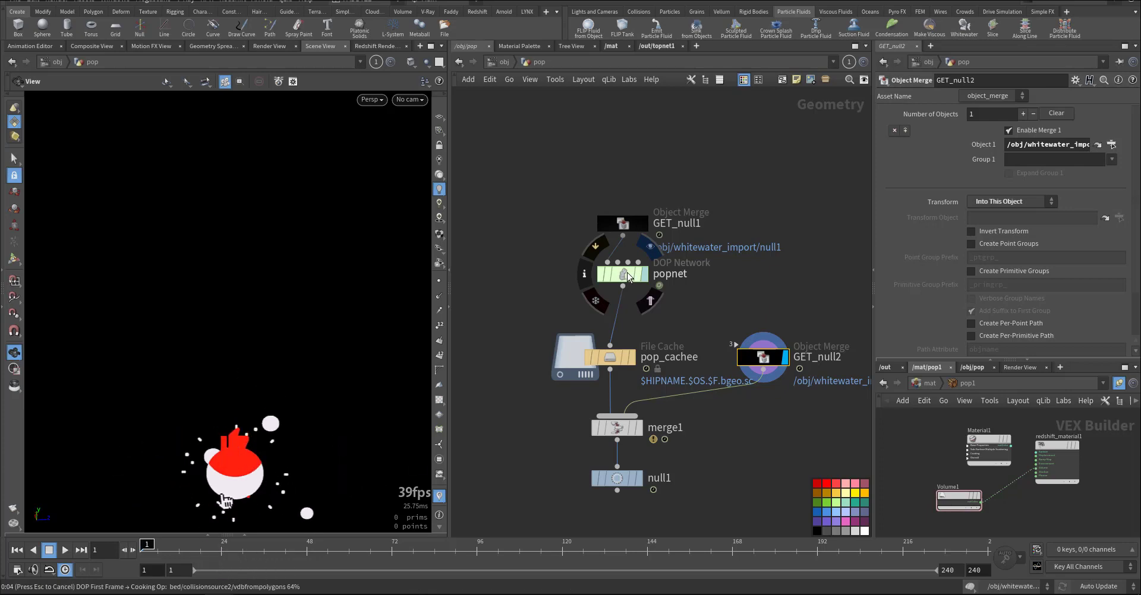
Enter popnet and review source_first_input's inherited velocity attributes.
{"action": "double_click", "coordinate": [626, 272]}
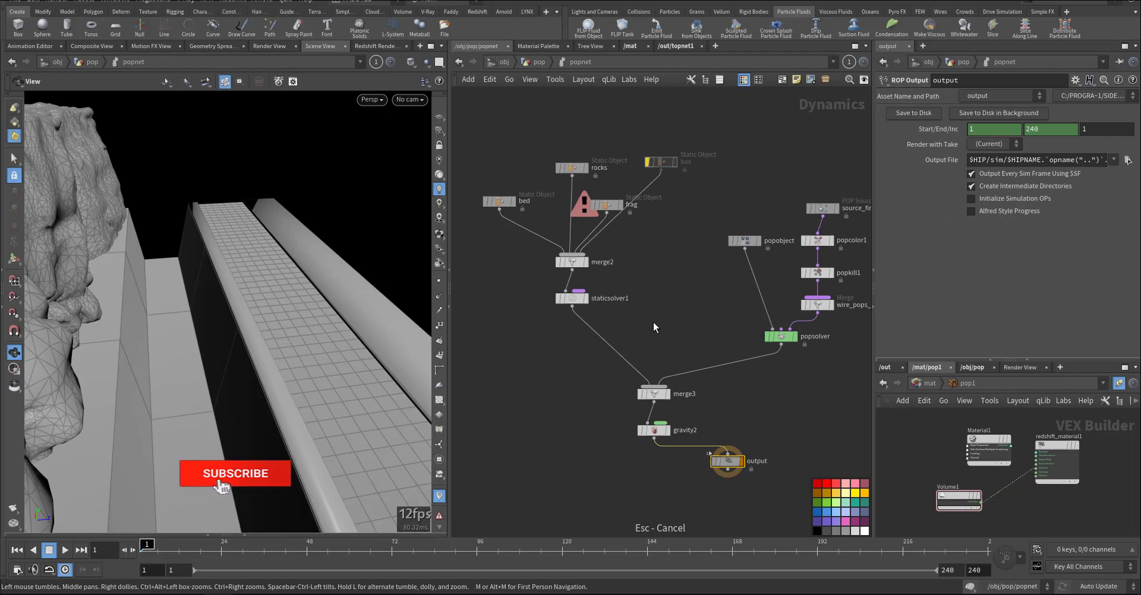
{"action": "left_click_drag", "start_coordinate": [718, 188], "coordinate": [738, 260]}
{"action": "middle_click_drag", "start_coordinate": [738, 257], "coordinate": [577, 286]}
{"action": "scroll", "coordinate": [613, 297], "scroll_direction": "up", "scroll_amount": 3}
{"action": "left_click", "coordinate": [694, 289]}
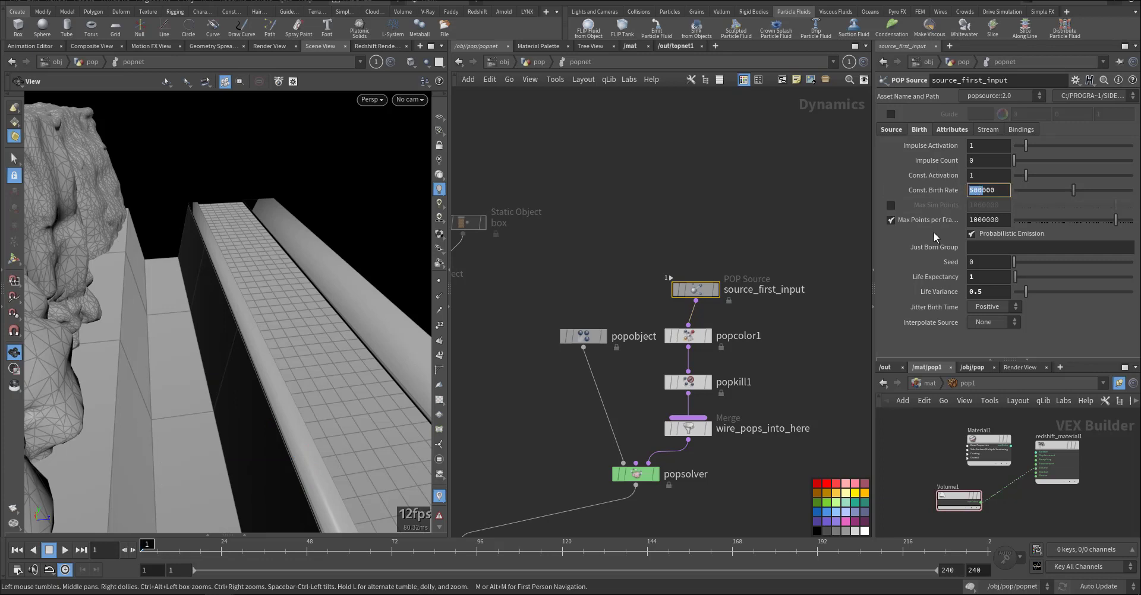
{"action": "left_click", "coordinate": [950, 129]}
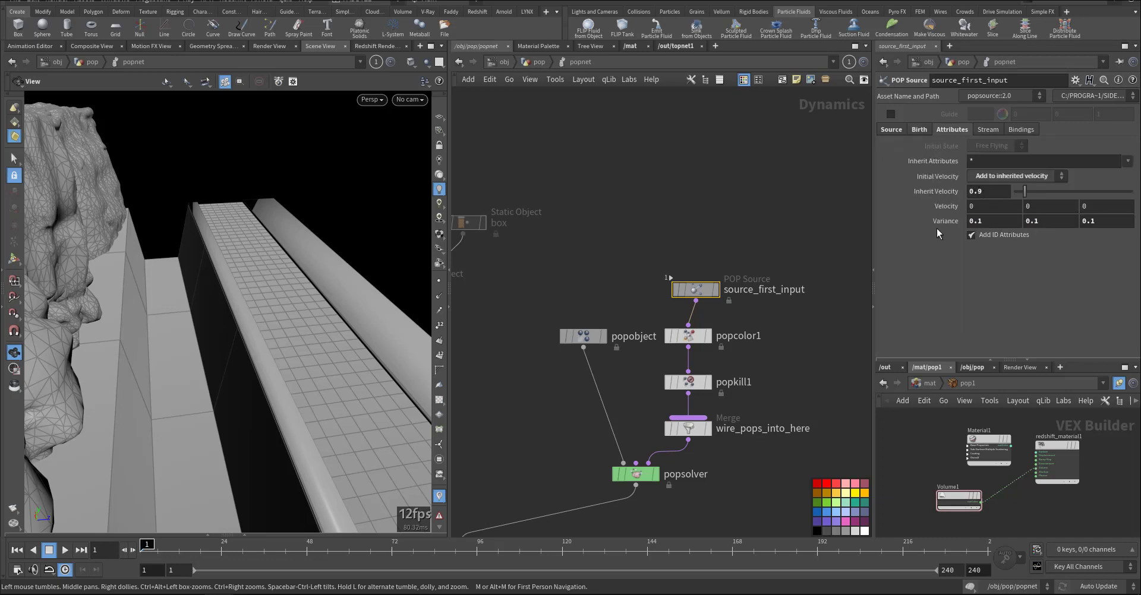
Step through popcolor1 and popkill1, then view the whole scene and solver nodes.
{"action": "middle_click_drag", "start_coordinate": [784, 328], "coordinate": [769, 239]}
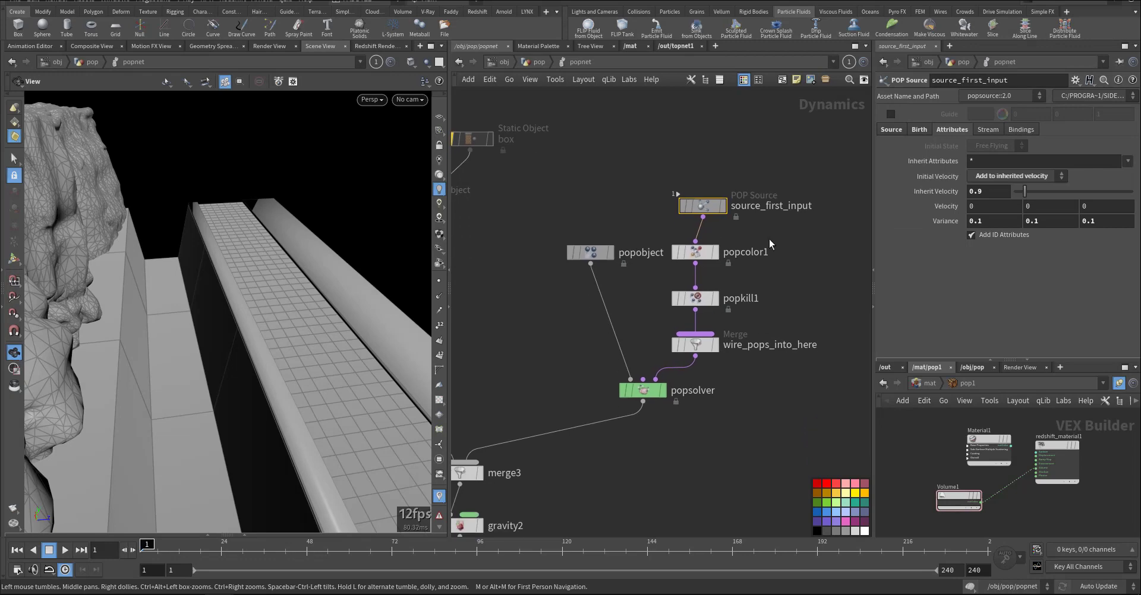
{"action": "key", "text": "Down"}
{"action": "middle_click_drag", "start_coordinate": [799, 285], "coordinate": [838, 196]}
{"action": "key", "text": "Down"}
{"action": "right_click_drag", "start_coordinate": [257, 345], "coordinate": [181, 353]}
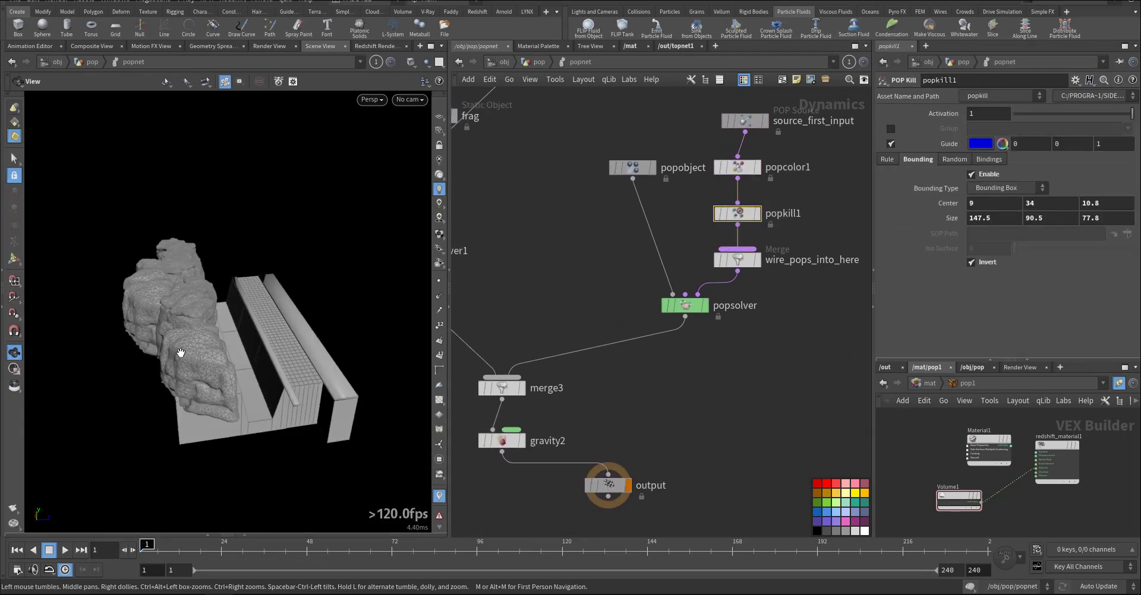
{"action": "middle_click_drag", "start_coordinate": [517, 337], "coordinate": [603, 366]}
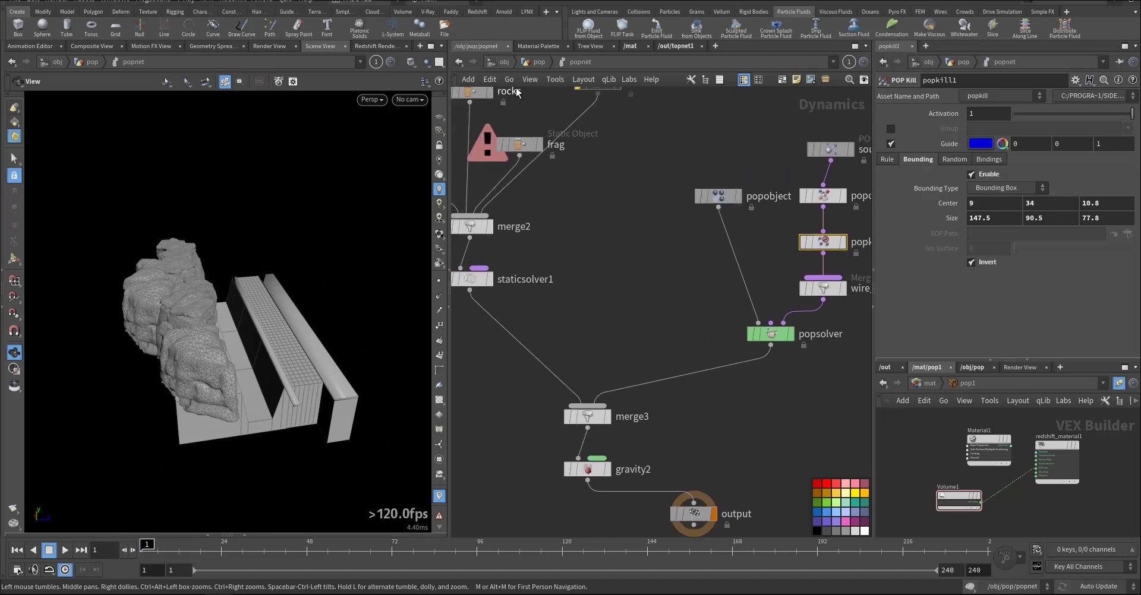
Select pop_cachee, scrub its cached whitewater particles to frame 182, then rewind to frame 1.
{"action": "left_click", "coordinate": [533, 63]}
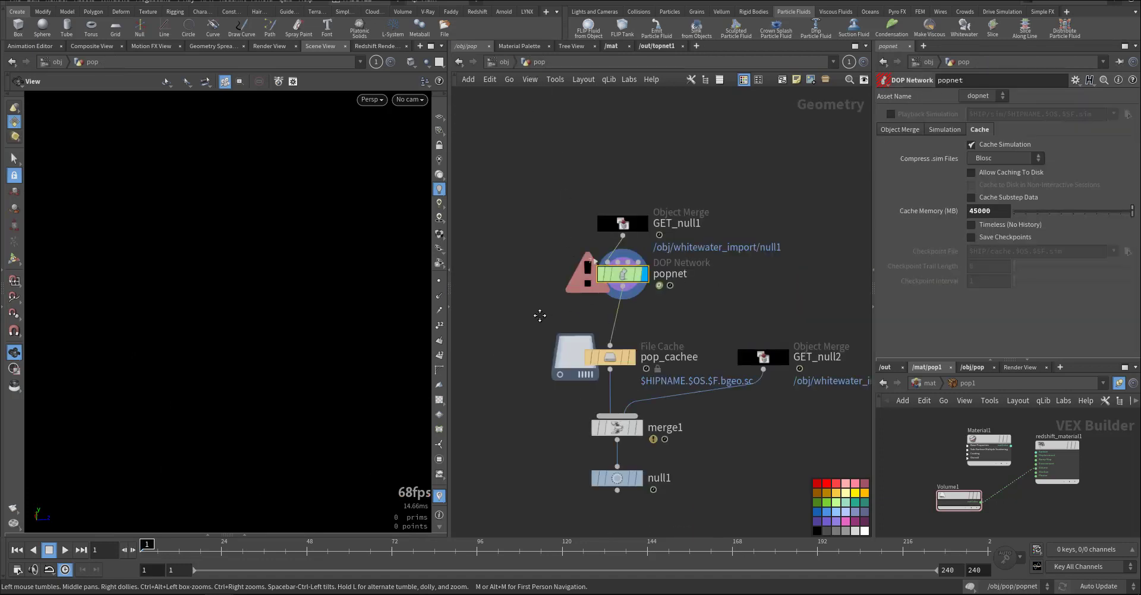
{"action": "middle_click_drag", "start_coordinate": [539, 316], "coordinate": [553, 230]}
{"action": "left_click", "coordinate": [630, 273]}
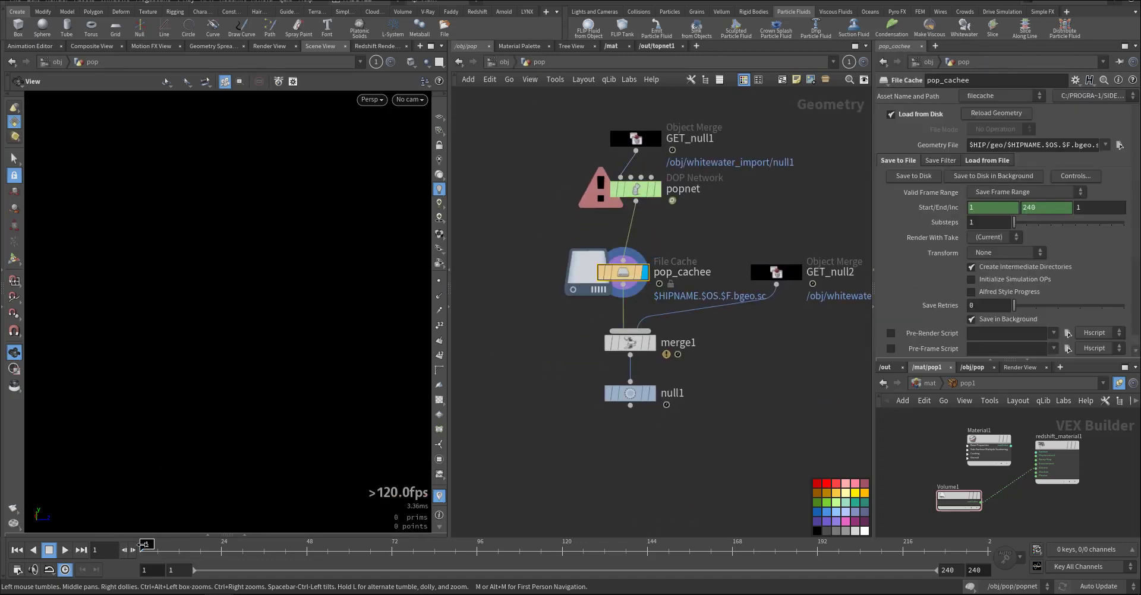
{"action": "left_click_drag", "start_coordinate": [144, 546], "coordinate": [684, 556]}
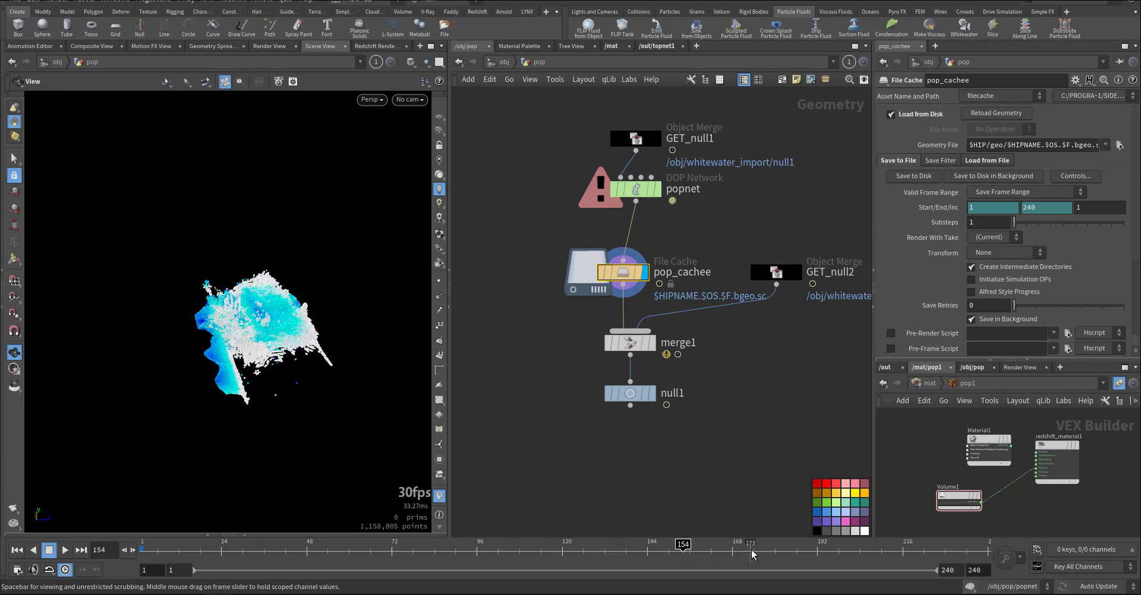
{"action": "left_click", "coordinate": [781, 552]}
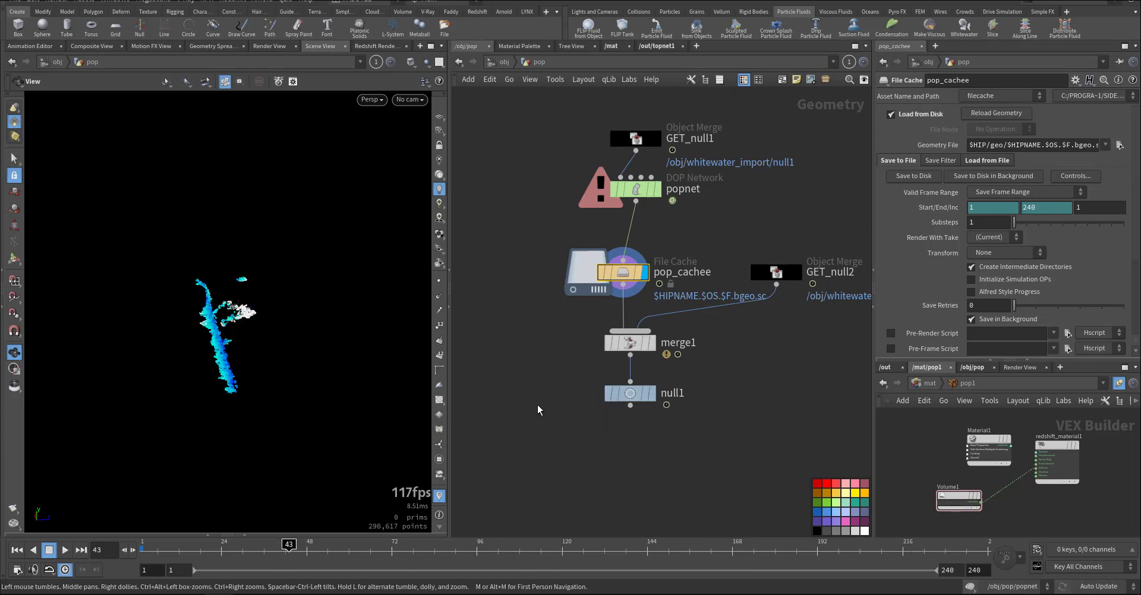
{"action": "left_click", "coordinate": [17, 551]}
Switch to the /mat network and dive into the fluid material builder.
{"action": "left_click", "coordinate": [610, 46]}
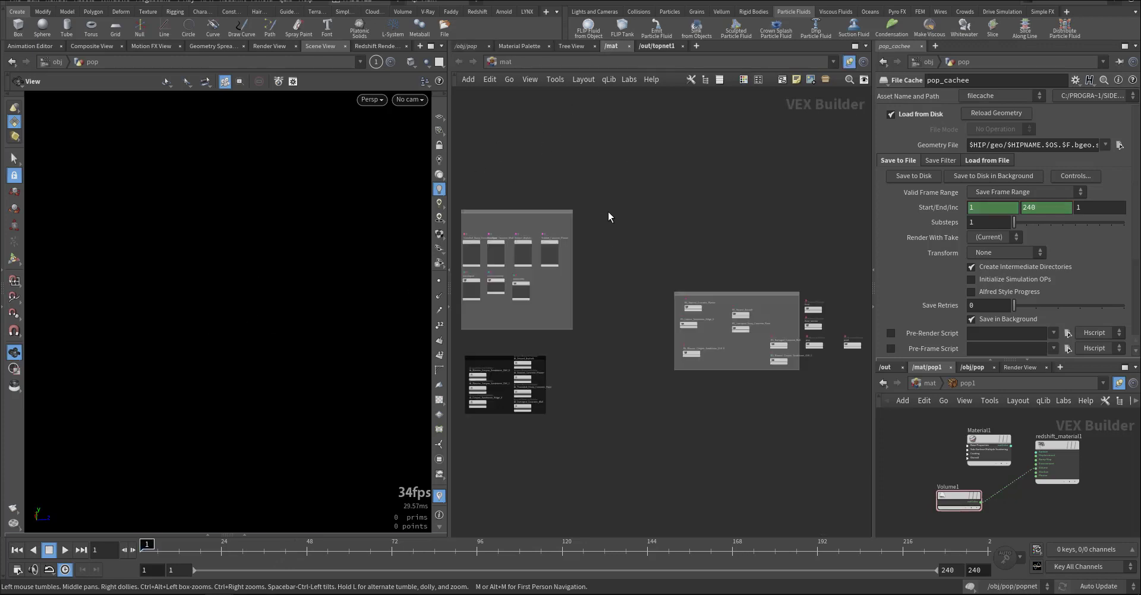
{"action": "middle_click_drag", "start_coordinate": [608, 212], "coordinate": [630, 180]}
{"action": "scroll", "coordinate": [755, 219], "scroll_direction": "up", "scroll_amount": 5}
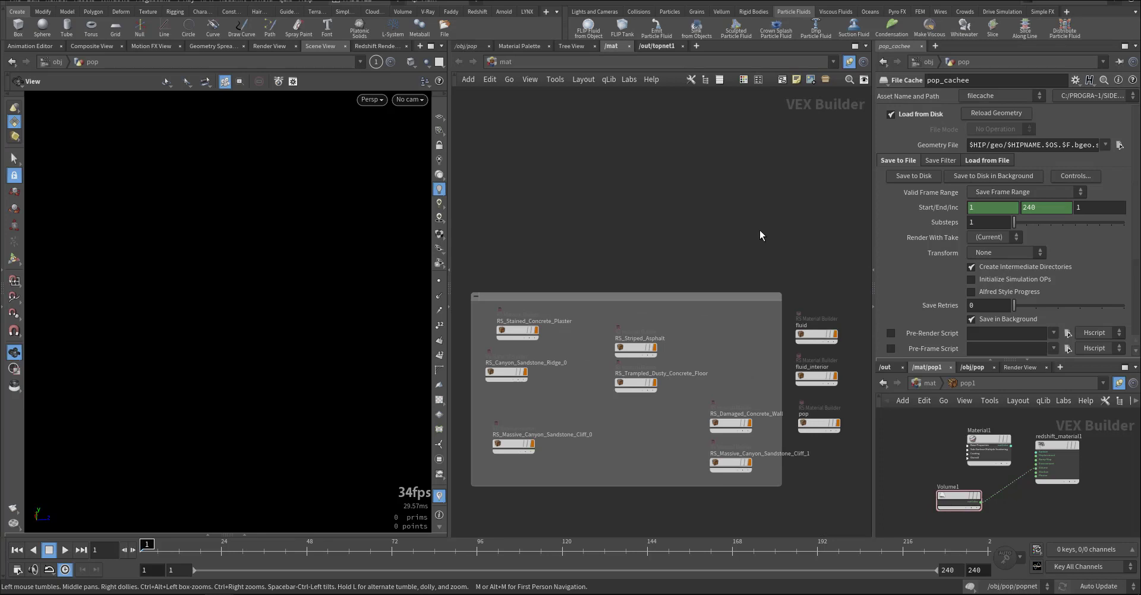
{"action": "middle_click_drag", "start_coordinate": [759, 233], "coordinate": [685, 103]}
{"action": "scroll", "coordinate": [692, 188], "scroll_direction": "up", "scroll_amount": 3}
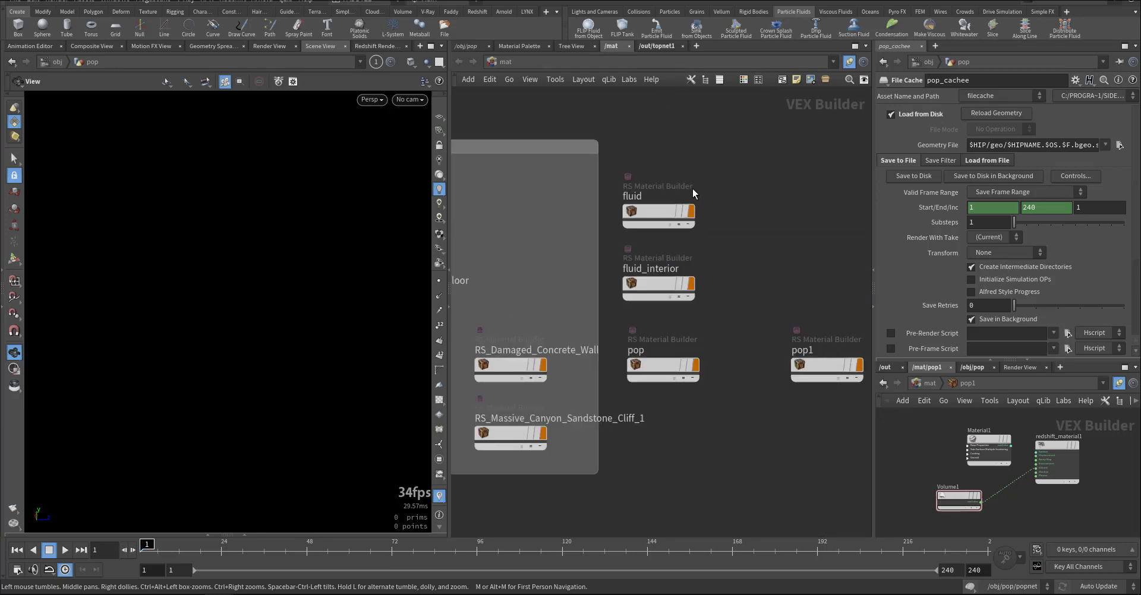
{"action": "double_click", "coordinate": [661, 213]}
Select Material1, keep its Water preset, and scroll down to its refraction settings.
{"action": "middle_click_drag", "start_coordinate": [618, 222], "coordinate": [615, 177]}
{"action": "left_click", "coordinate": [597, 236]}
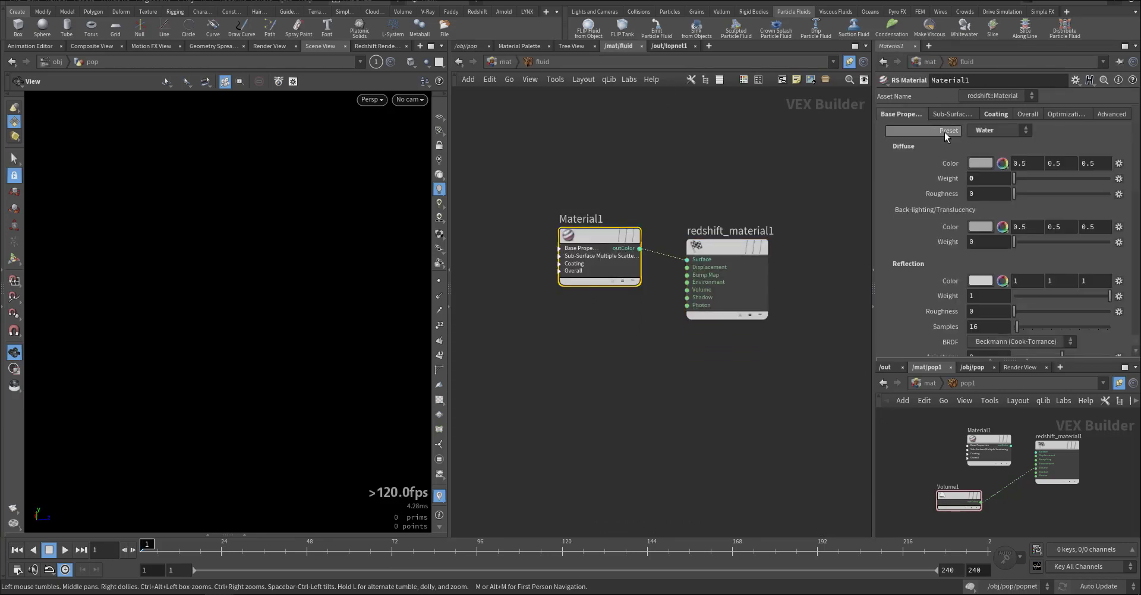
{"action": "left_click", "coordinate": [1006, 128]}
{"action": "left_click", "coordinate": [1004, 127]}
{"action": "scroll", "coordinate": [900, 238], "scroll_direction": "down", "scroll_amount": 4}
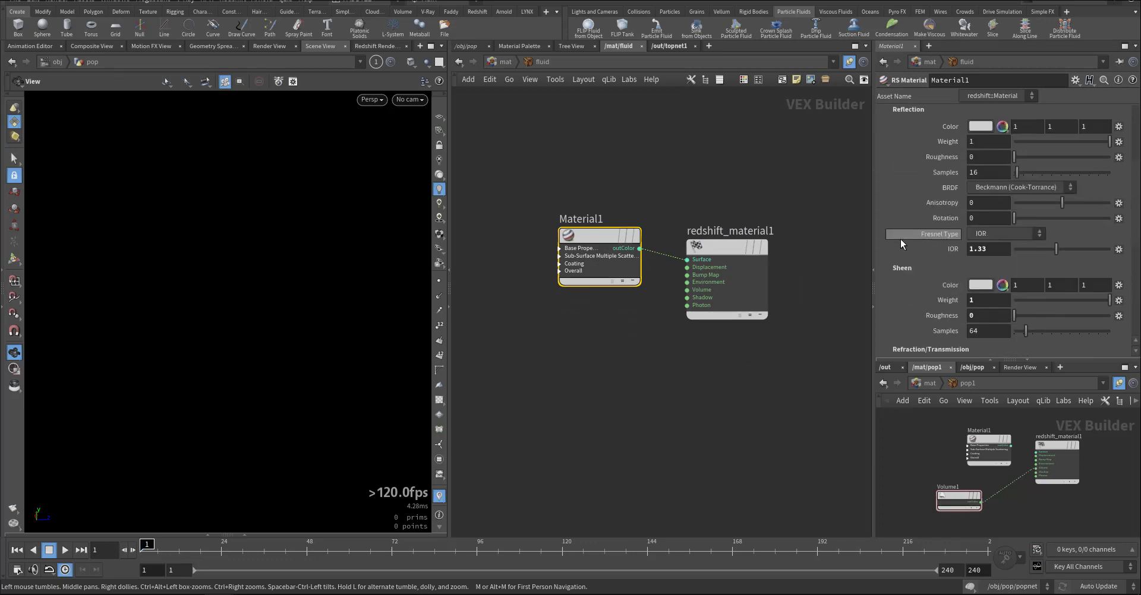
{"action": "scroll", "coordinate": [900, 238], "scroll_direction": "down", "scroll_amount": 3}
{"action": "scroll", "coordinate": [902, 265], "scroll_direction": "down", "scroll_amount": 6}
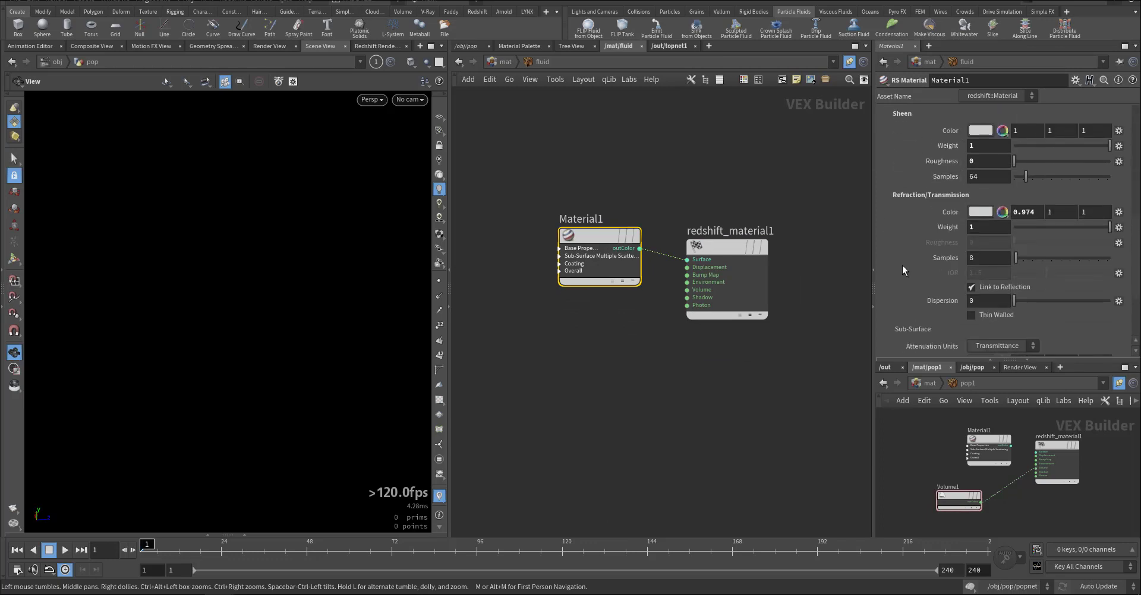
Enter fluid_interior and select Volume1 to review its scatter and absorption parameters.
{"action": "left_click", "coordinate": [504, 61]}
{"action": "double_click", "coordinate": [654, 287]}
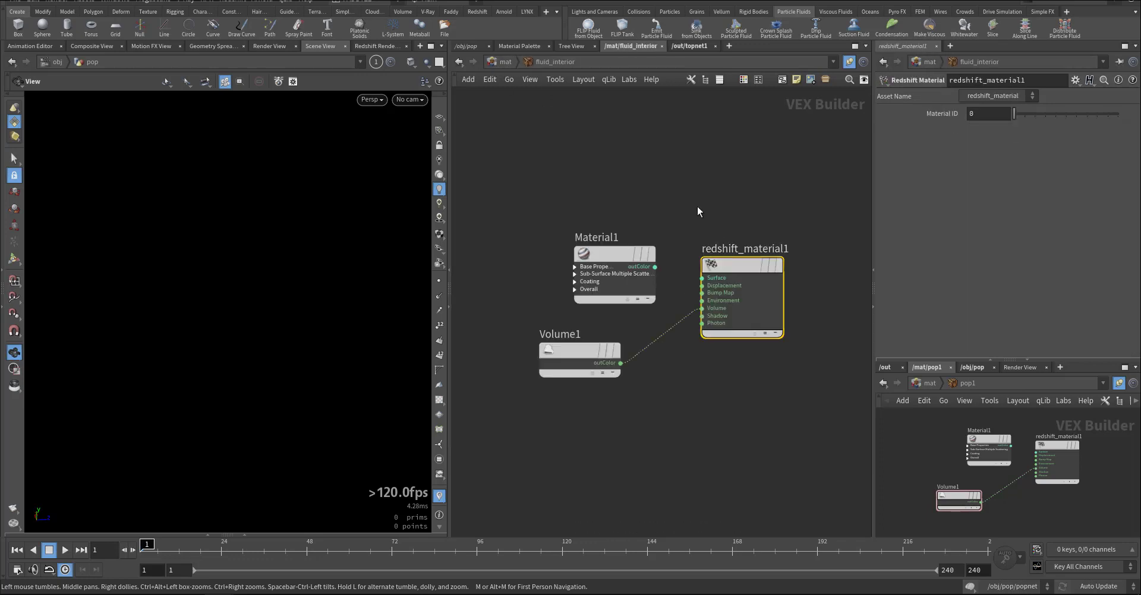
{"action": "left_click_drag", "start_coordinate": [505, 293], "coordinate": [576, 400]}
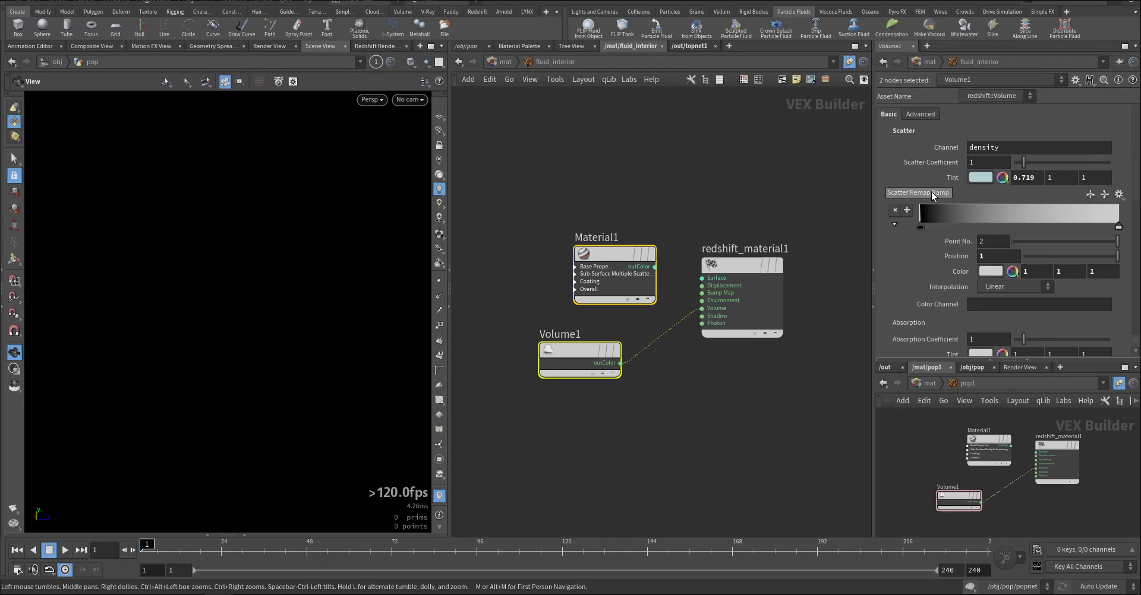
{"action": "left_click", "coordinate": [558, 357]}
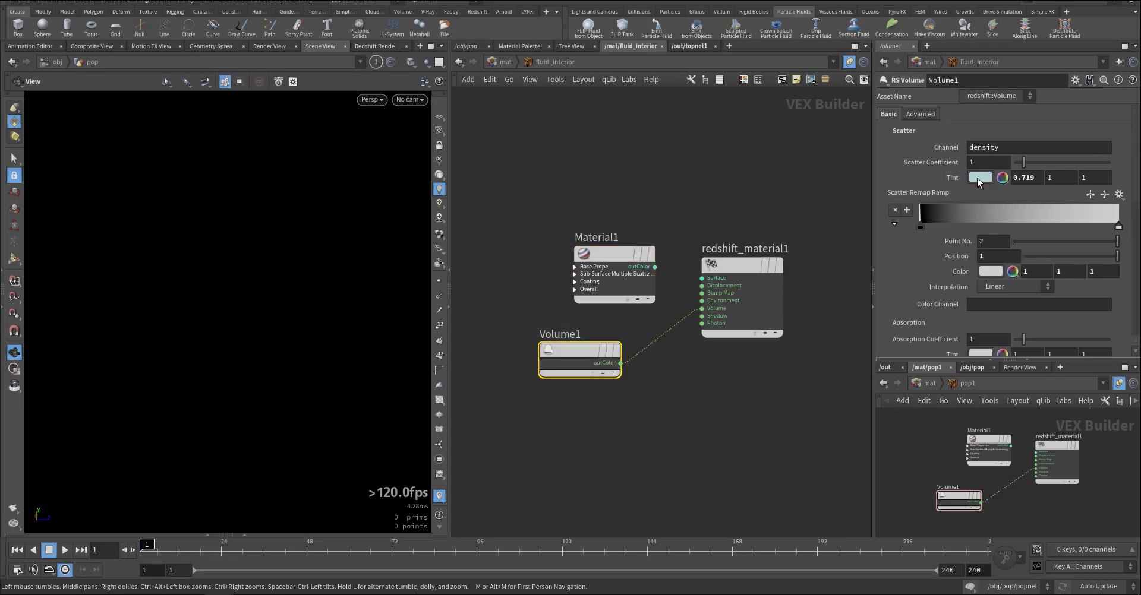
{"action": "scroll", "coordinate": [938, 243], "scroll_direction": "down", "scroll_amount": 5}
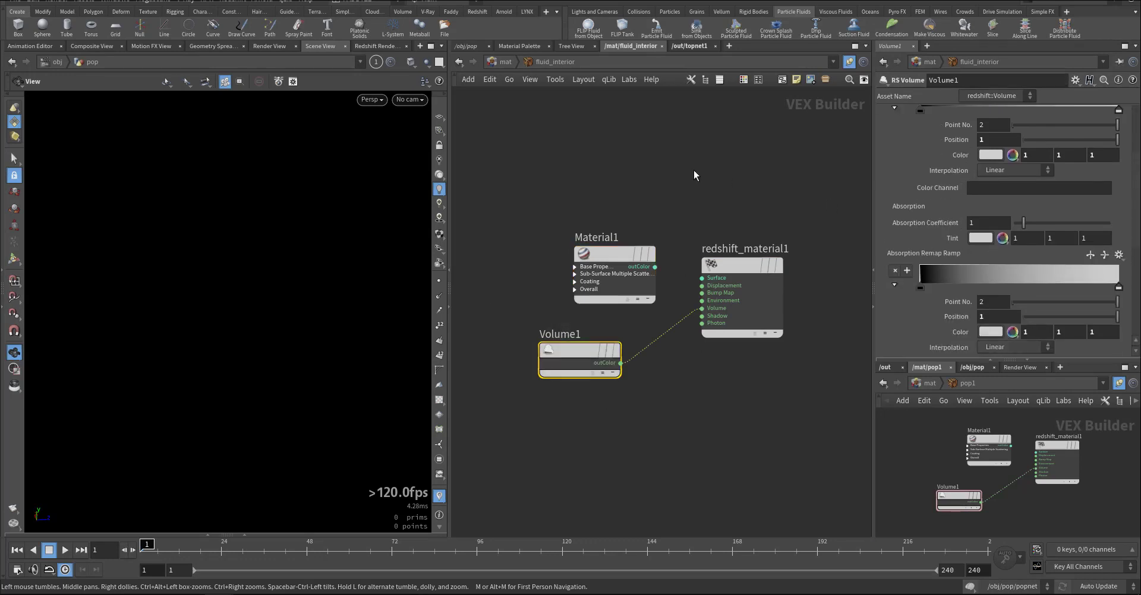
Open the pop material and scroll through Material1's shader settings.
{"action": "left_click", "coordinate": [504, 62]}
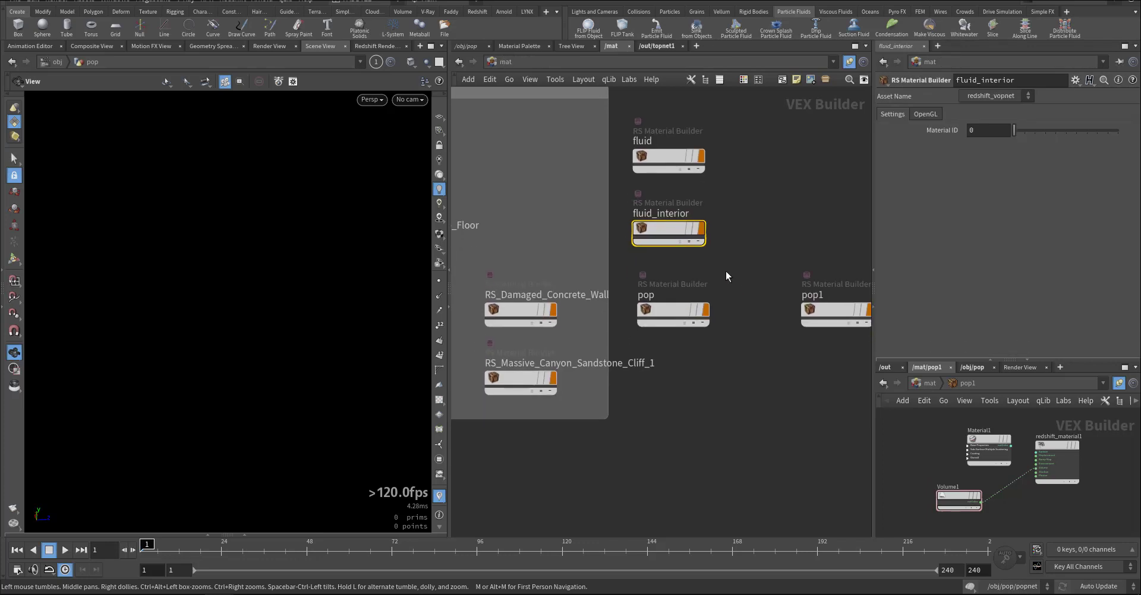
{"action": "double_click", "coordinate": [671, 309]}
{"action": "left_click", "coordinate": [637, 311]}
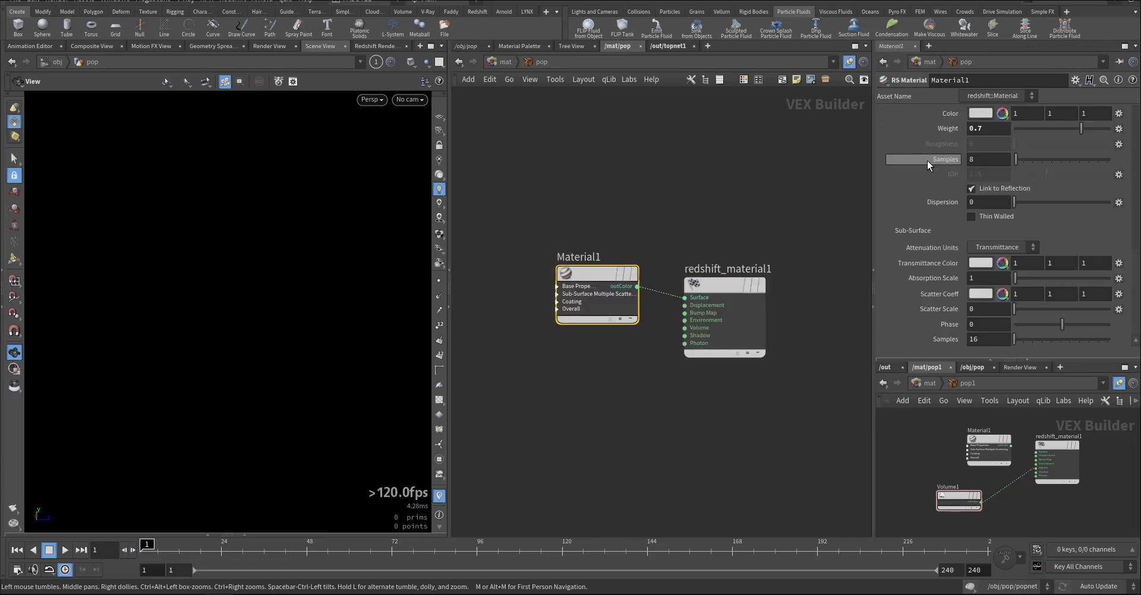
{"action": "scroll", "coordinate": [921, 174], "scroll_direction": "up", "scroll_amount": 15}
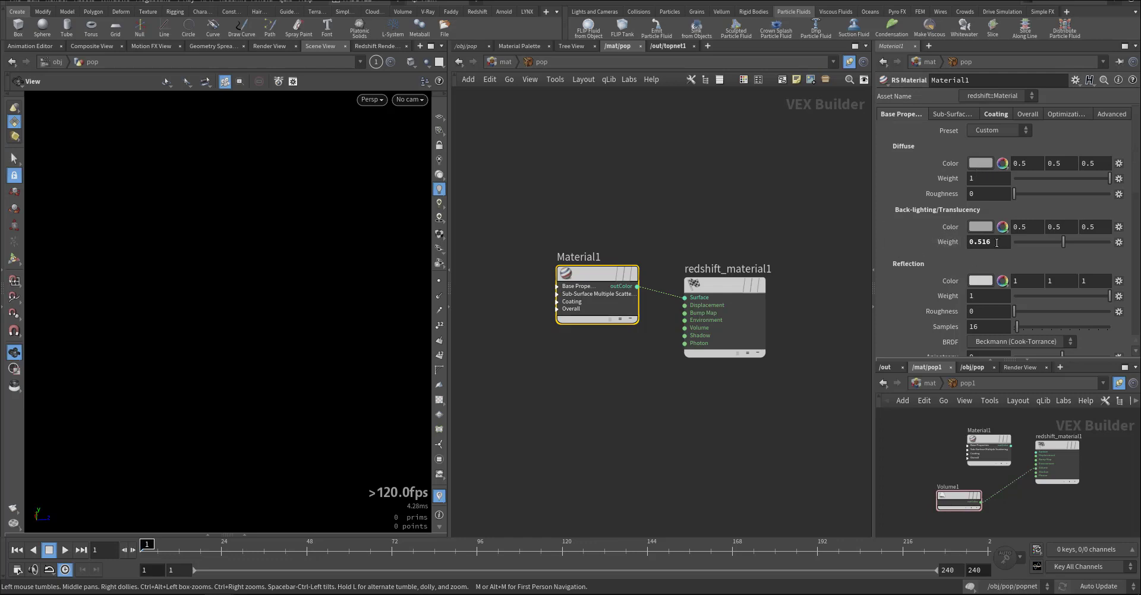
{"action": "scroll", "coordinate": [934, 305], "scroll_direction": "down", "scroll_amount": 7}
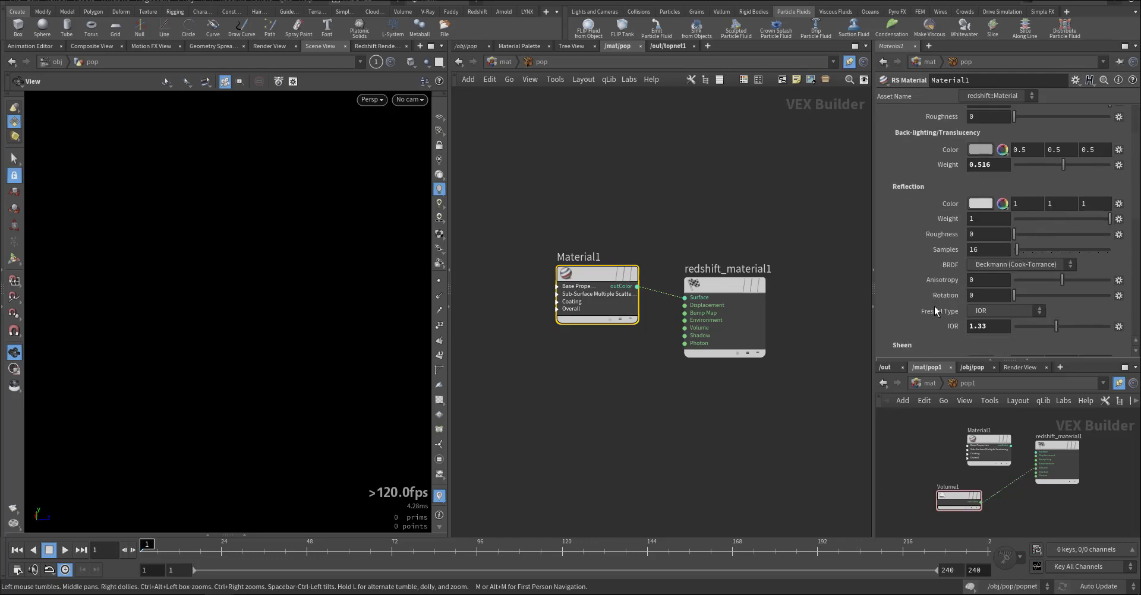
{"action": "scroll", "coordinate": [939, 256], "scroll_direction": "down", "scroll_amount": 1}
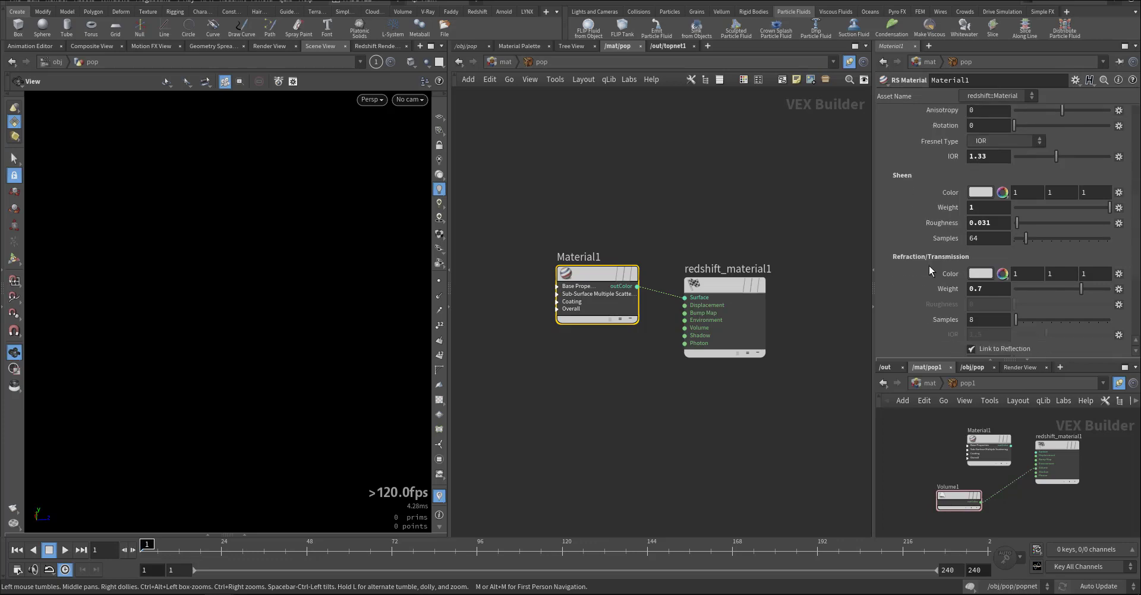
{"action": "scroll", "coordinate": [918, 253], "scroll_direction": "down", "scroll_amount": 3}
Open pop1, inspect its Volume1 shader settings, then return to /mat.
{"action": "left_click", "coordinate": [508, 62]}
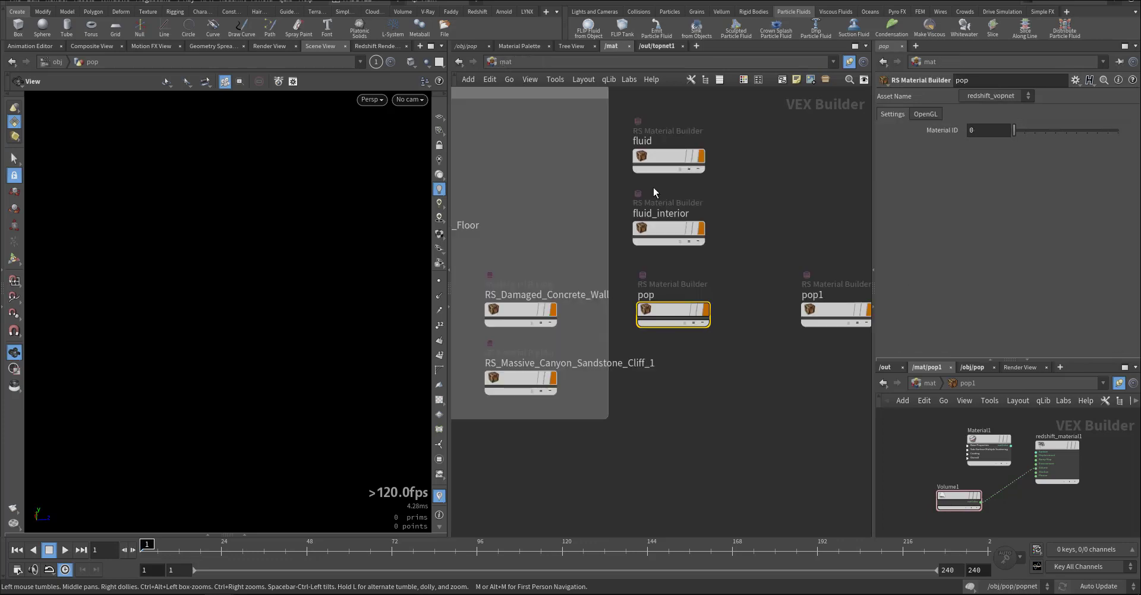
{"action": "middle_click_drag", "start_coordinate": [704, 234], "coordinate": [695, 232]}
{"action": "double_click", "coordinate": [739, 297]}
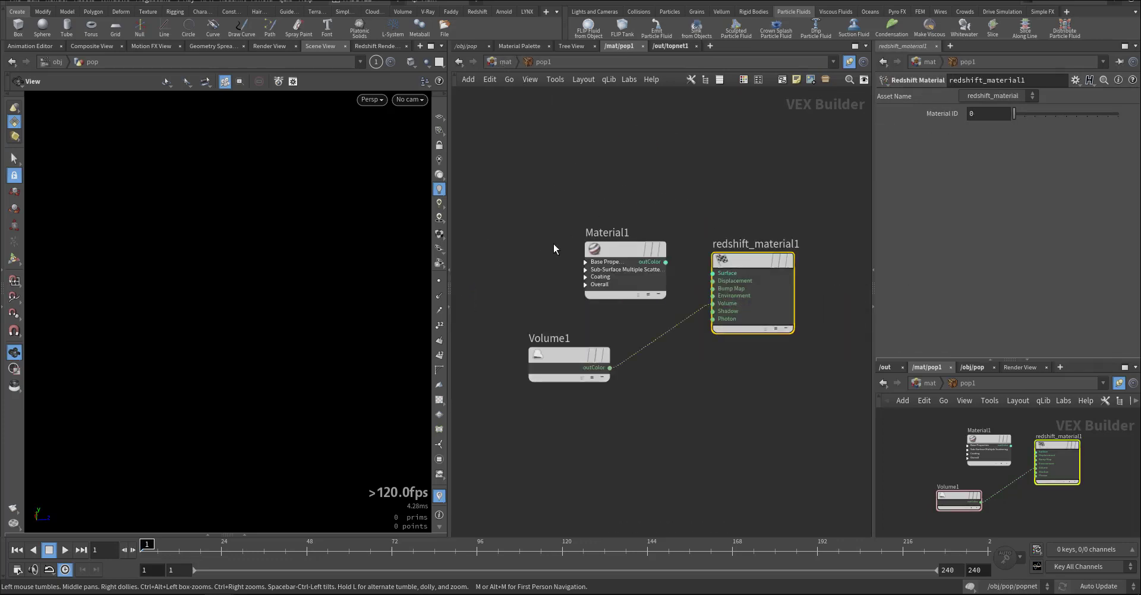
{"action": "left_click", "coordinate": [588, 358]}
{"action": "scroll", "coordinate": [926, 155], "scroll_direction": "up", "scroll_amount": 4}
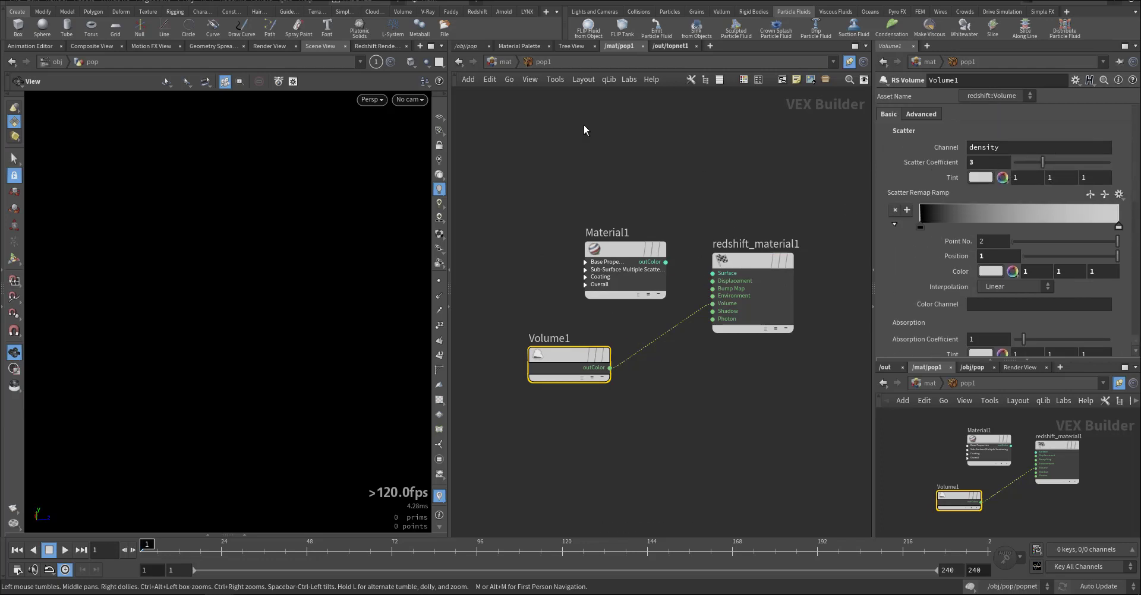
{"action": "left_click", "coordinate": [503, 63]}
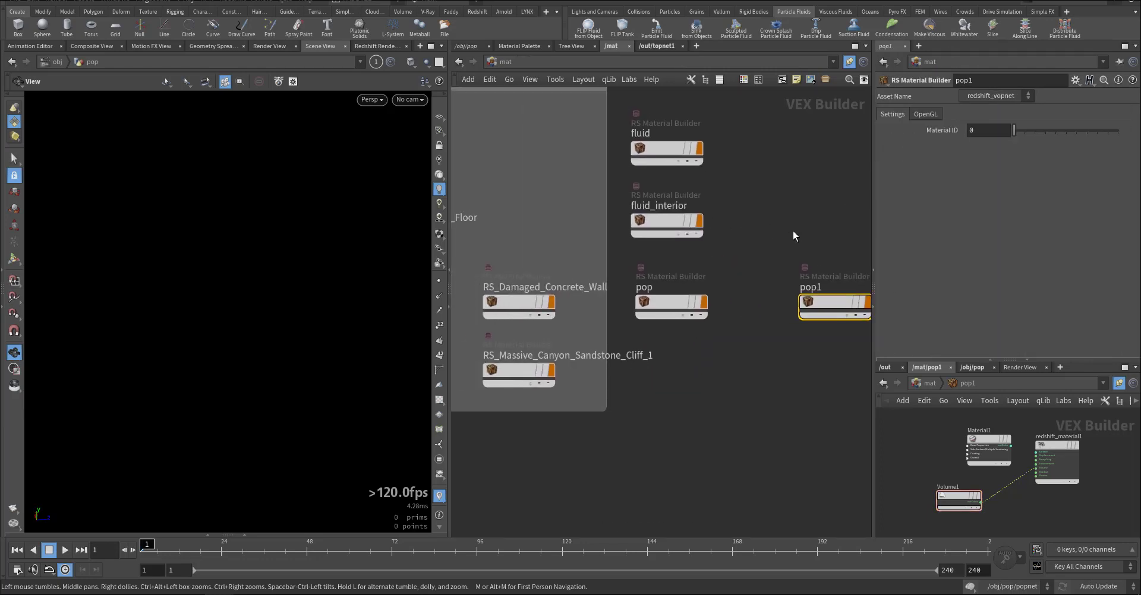
Open RS_Trampled_Dusty_Concrete_Floor and auto-arrange its nodes with L.
{"action": "scroll", "coordinate": [792, 236], "scroll_direction": "down", "scroll_amount": 6}
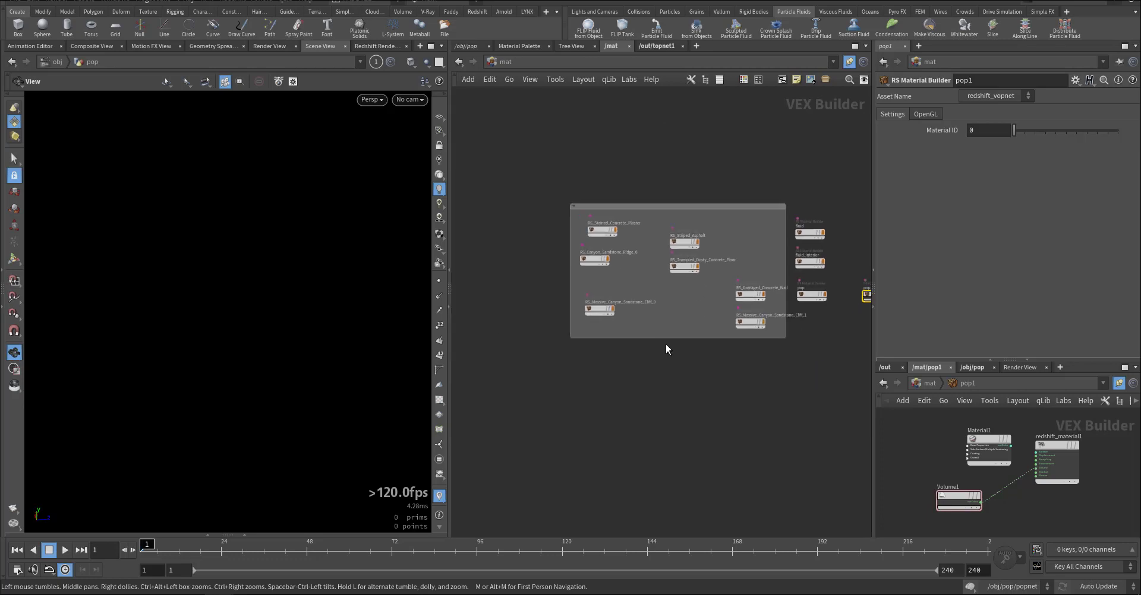
{"action": "scroll", "coordinate": [677, 297], "scroll_direction": "up", "scroll_amount": 3}
{"action": "double_click", "coordinate": [692, 246]}
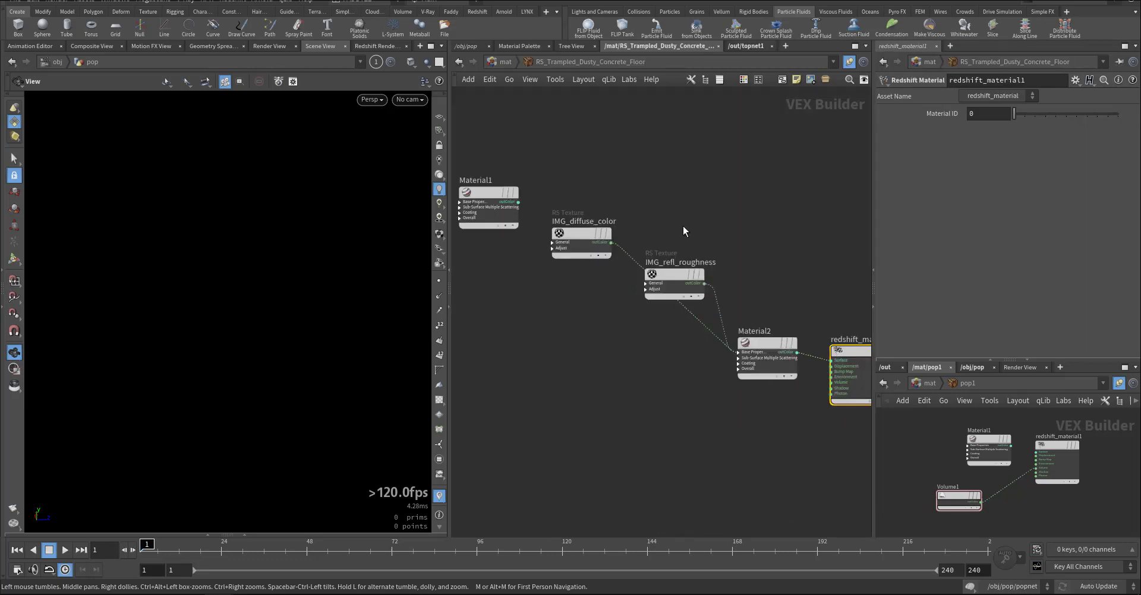
{"action": "key", "text": "l"}
Move redshift_material1 higher, inspect IMG_diffuse_color and Material2, then show the topnet1 network.
{"action": "scroll", "coordinate": [829, 315], "scroll_direction": "up", "scroll_amount": 2}
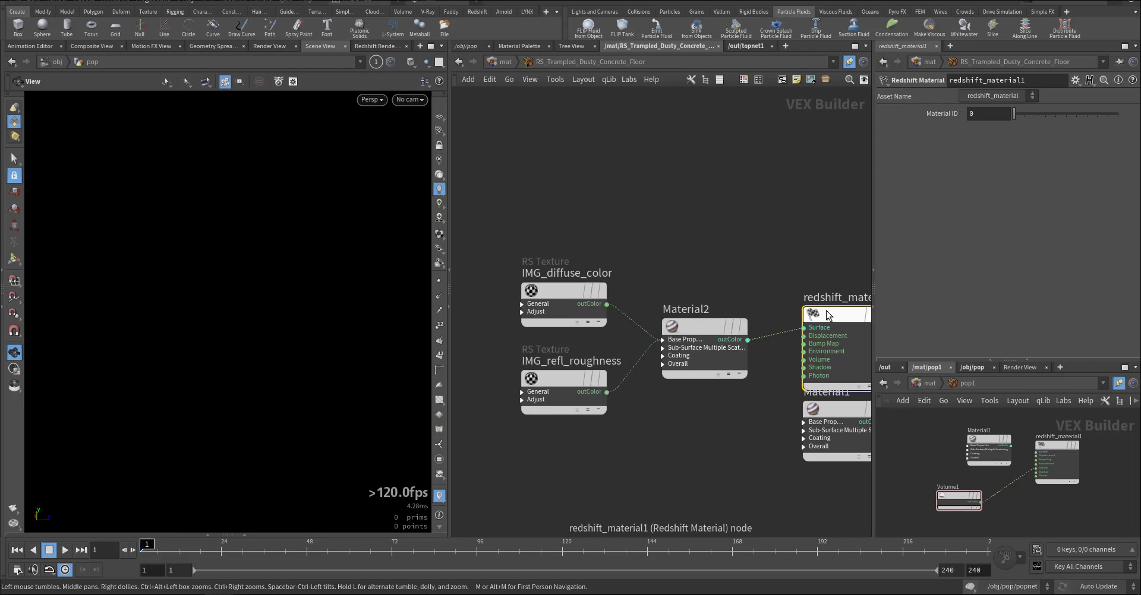
{"action": "left_click_drag", "start_coordinate": [826, 311], "coordinate": [819, 233]}
{"action": "left_click_drag", "start_coordinate": [651, 206], "coordinate": [513, 315]}
{"action": "middle_click_drag", "start_coordinate": [735, 196], "coordinate": [622, 184]}
{"action": "left_click_drag", "start_coordinate": [622, 184], "coordinate": [710, 252]}
{"action": "middle_click_drag", "start_coordinate": [597, 220], "coordinate": [672, 187]}
{"action": "left_click_drag", "start_coordinate": [661, 209], "coordinate": [636, 341]}
{"action": "middle_click_drag", "start_coordinate": [547, 198], "coordinate": [624, 178]}
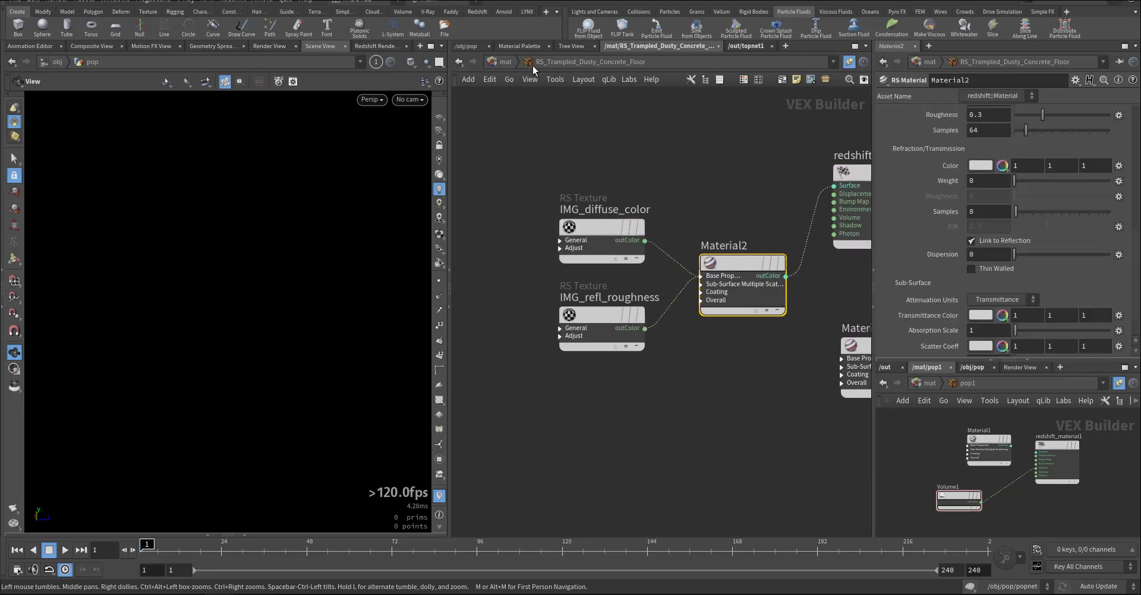
{"action": "left_click", "coordinate": [508, 62]}
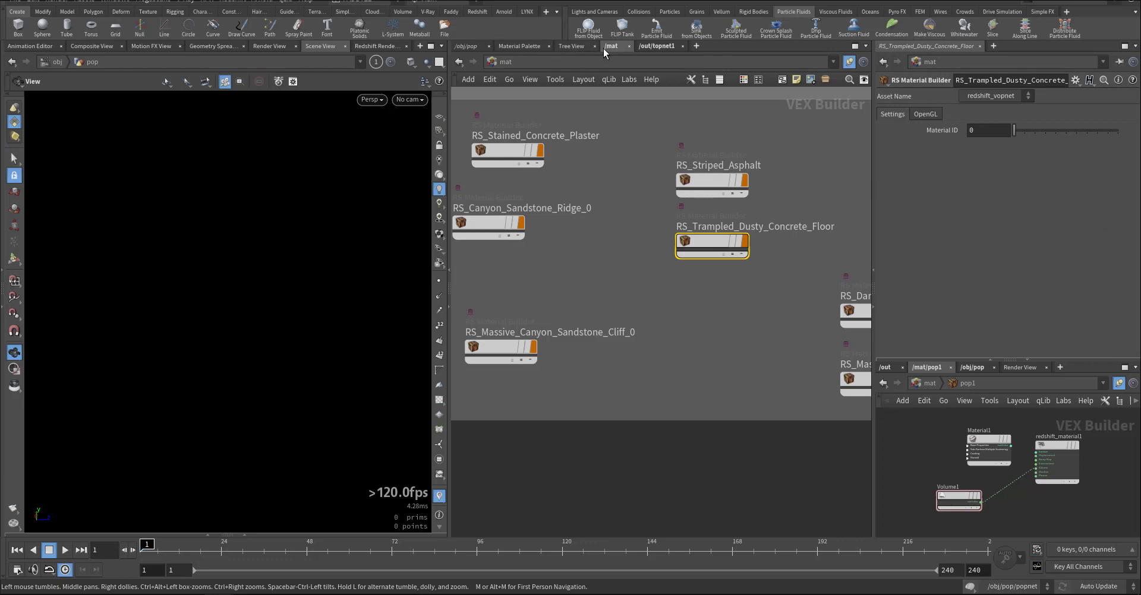
{"action": "left_click", "coordinate": [654, 46]}
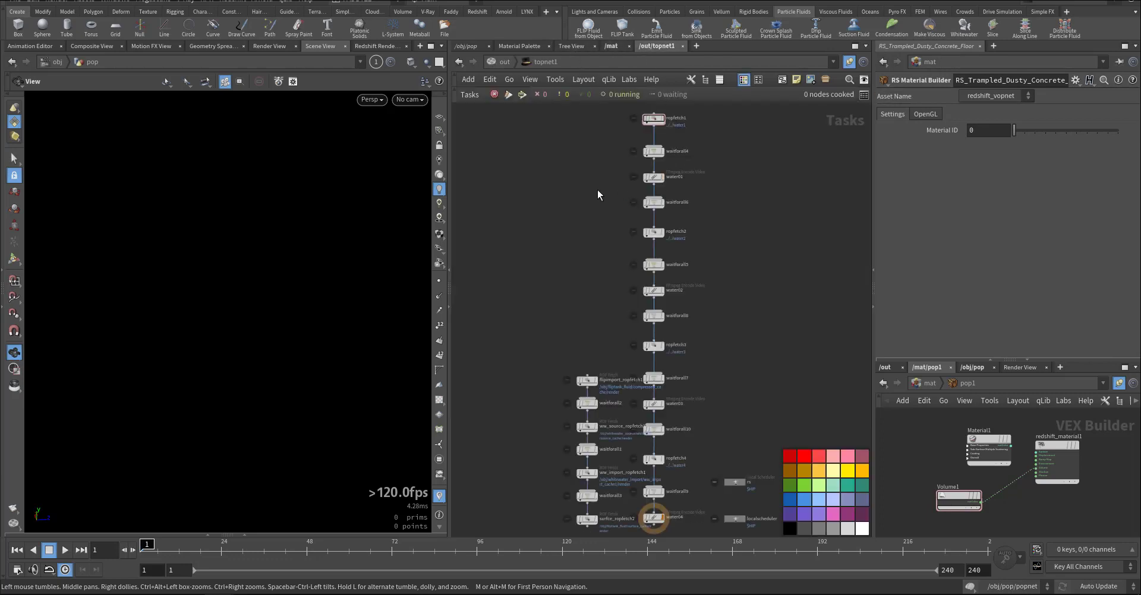
Select water3 in /out and check its OptiX denoising, motion blur and output post-effects.
{"action": "left_click", "coordinate": [504, 62]}
{"action": "left_click_drag", "start_coordinate": [590, 278], "coordinate": [602, 239]}
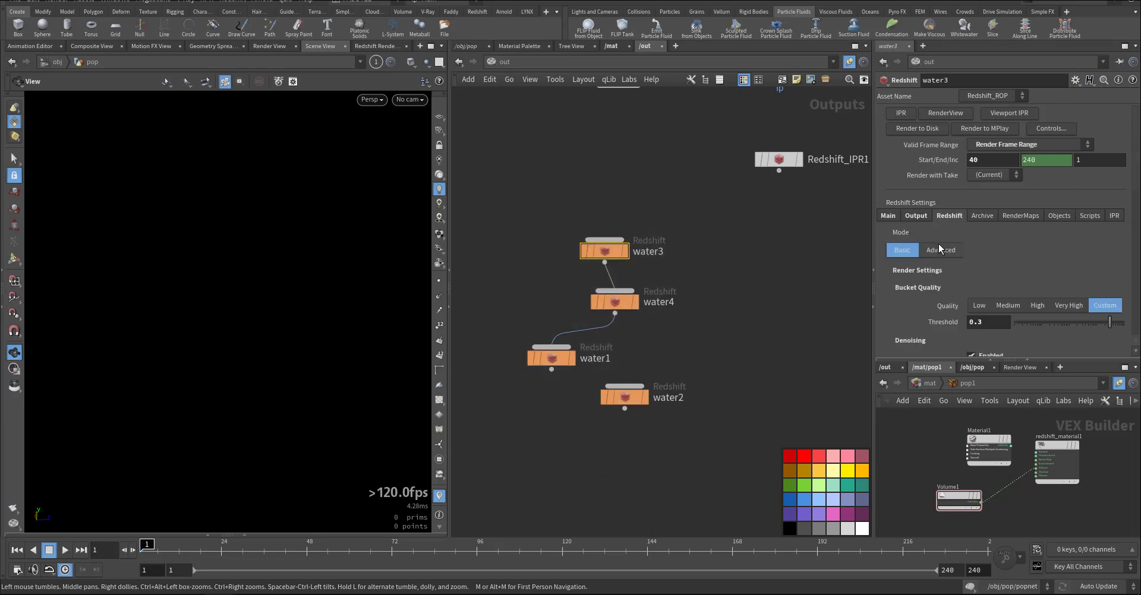
{"action": "scroll", "coordinate": [1001, 248], "scroll_direction": "down", "scroll_amount": 2}
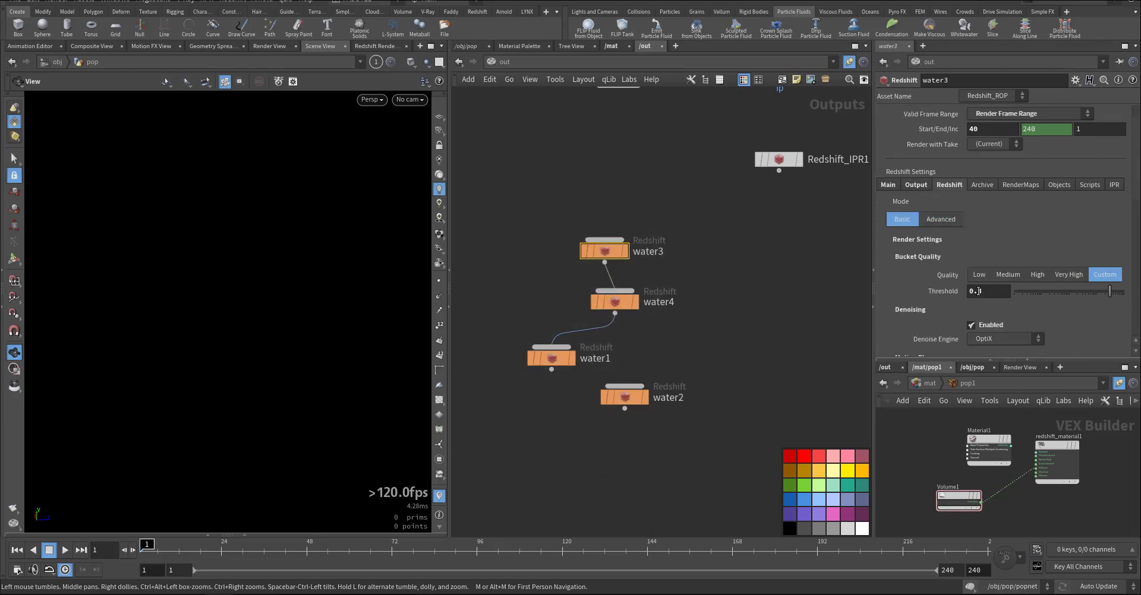
{"action": "scroll", "coordinate": [917, 293], "scroll_direction": "down", "scroll_amount": 6}
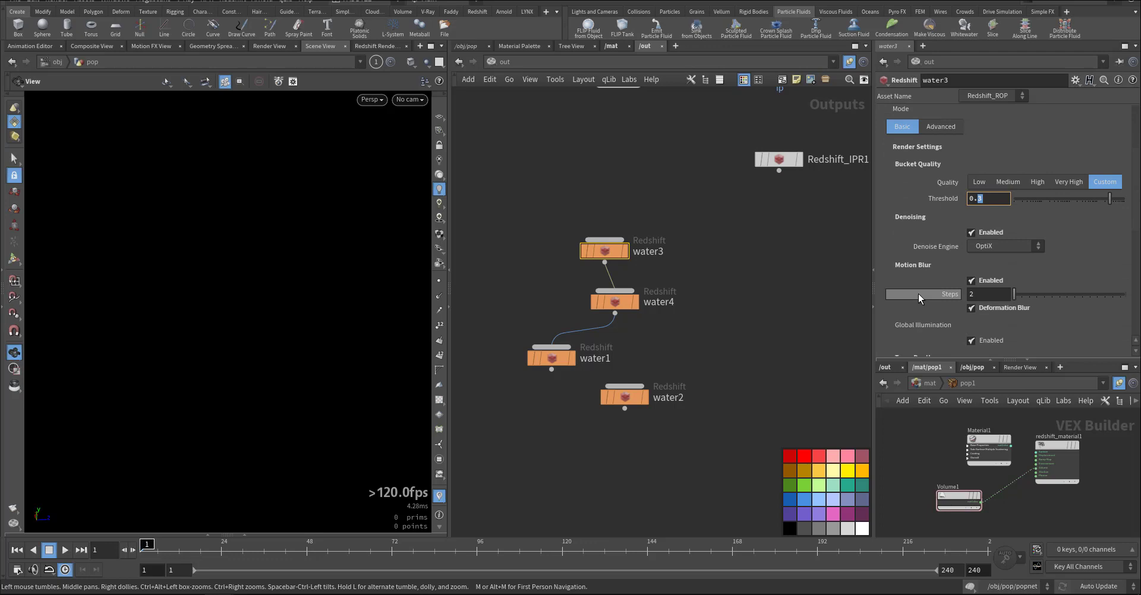
{"action": "left_click", "coordinate": [1007, 247]}
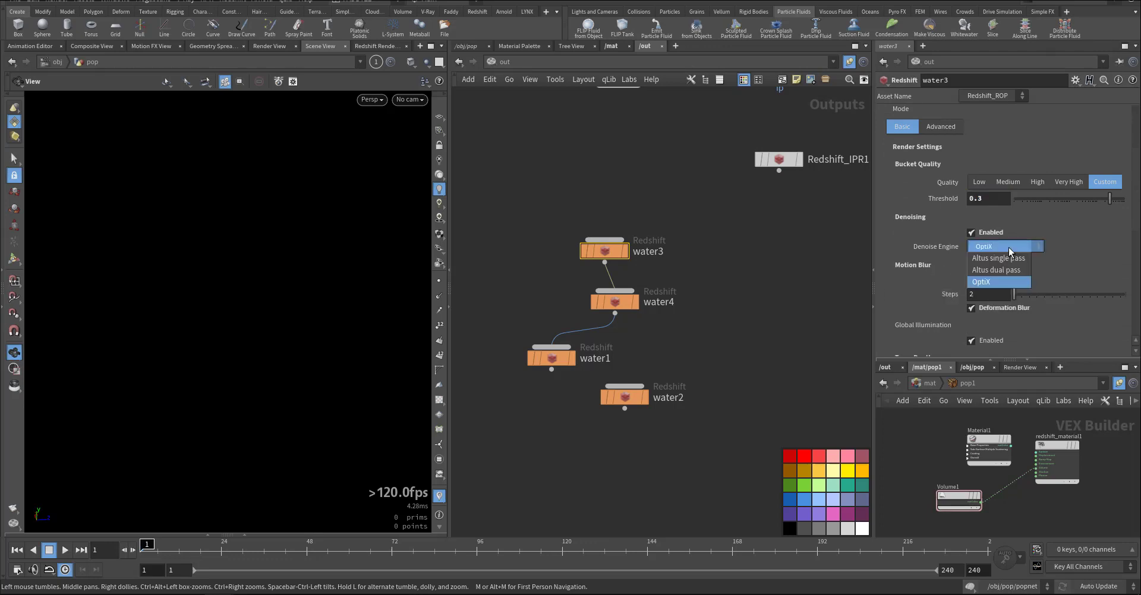
{"action": "left_click", "coordinate": [1008, 248]}
{"action": "scroll", "coordinate": [921, 291], "scroll_direction": "down", "scroll_amount": 2}
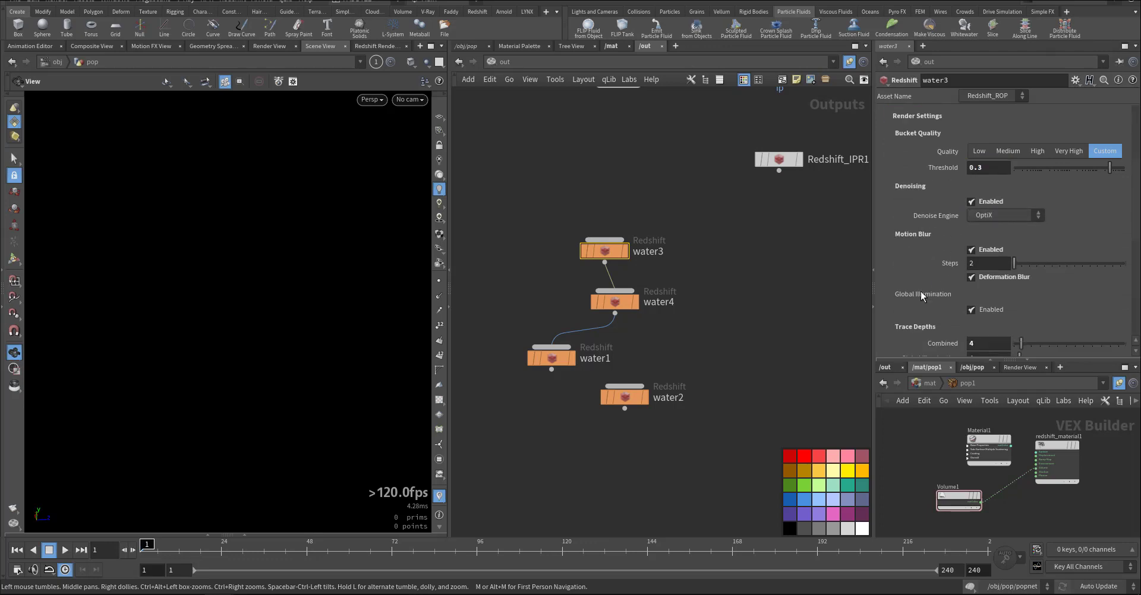
{"action": "scroll", "coordinate": [921, 273], "scroll_direction": "up", "scroll_amount": 9}
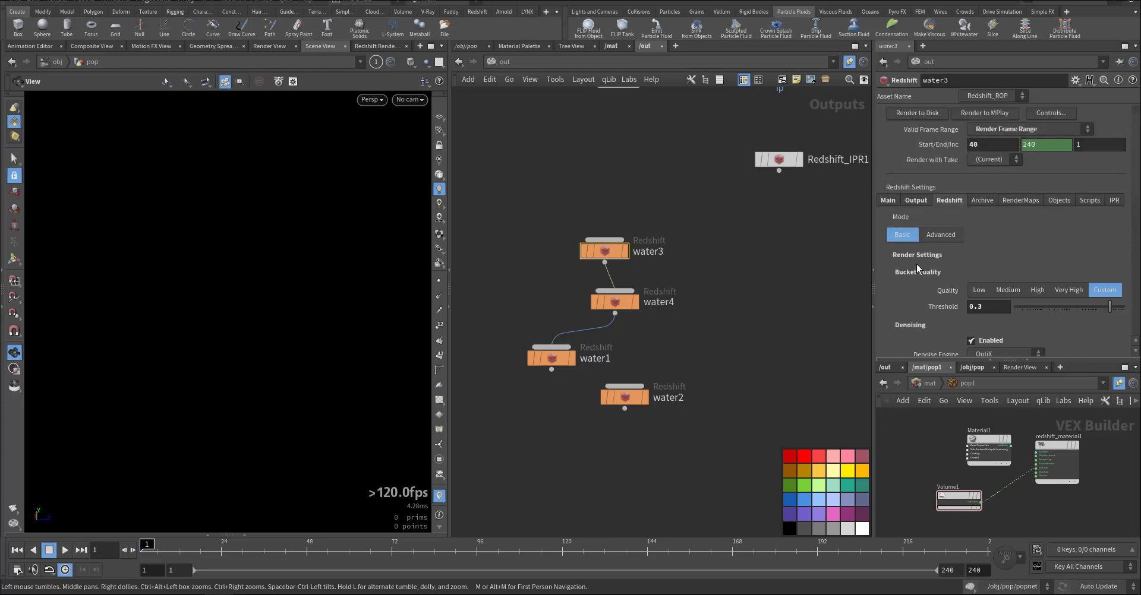
{"action": "left_click", "coordinate": [915, 201]}
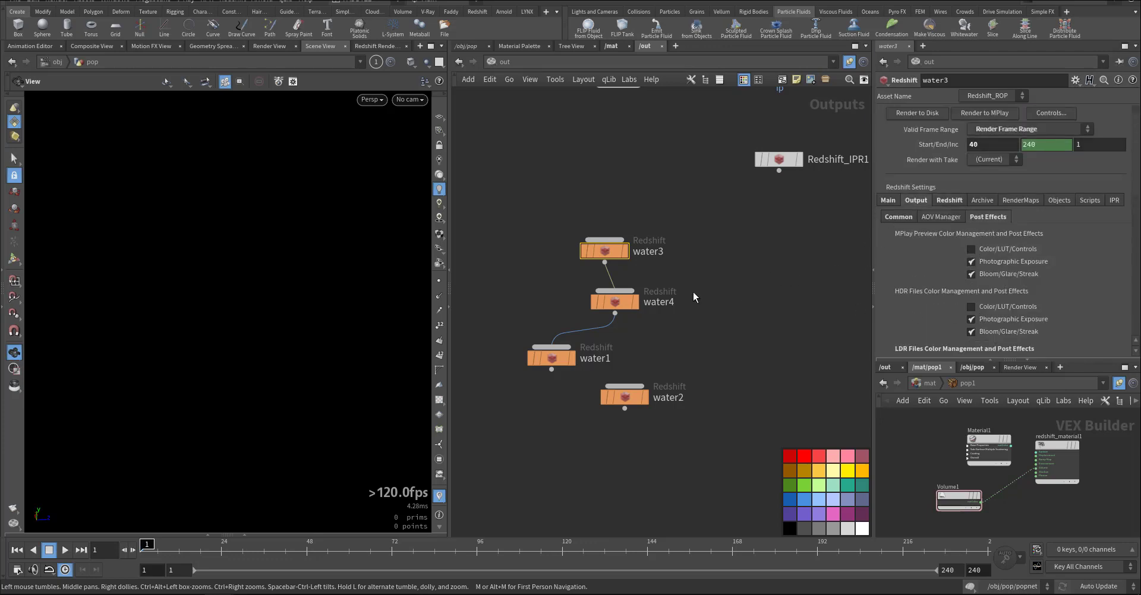
Select water3, water4, water1 and water2 in turn to compare their render settings.
{"action": "left_click_drag", "start_coordinate": [684, 194], "coordinate": [597, 317]}
{"action": "left_click_drag", "start_coordinate": [484, 303], "coordinate": [575, 408]}
{"action": "left_click_drag", "start_coordinate": [705, 353], "coordinate": [590, 439]}
{"action": "middle_click_drag", "start_coordinate": [672, 351], "coordinate": [751, 387]}
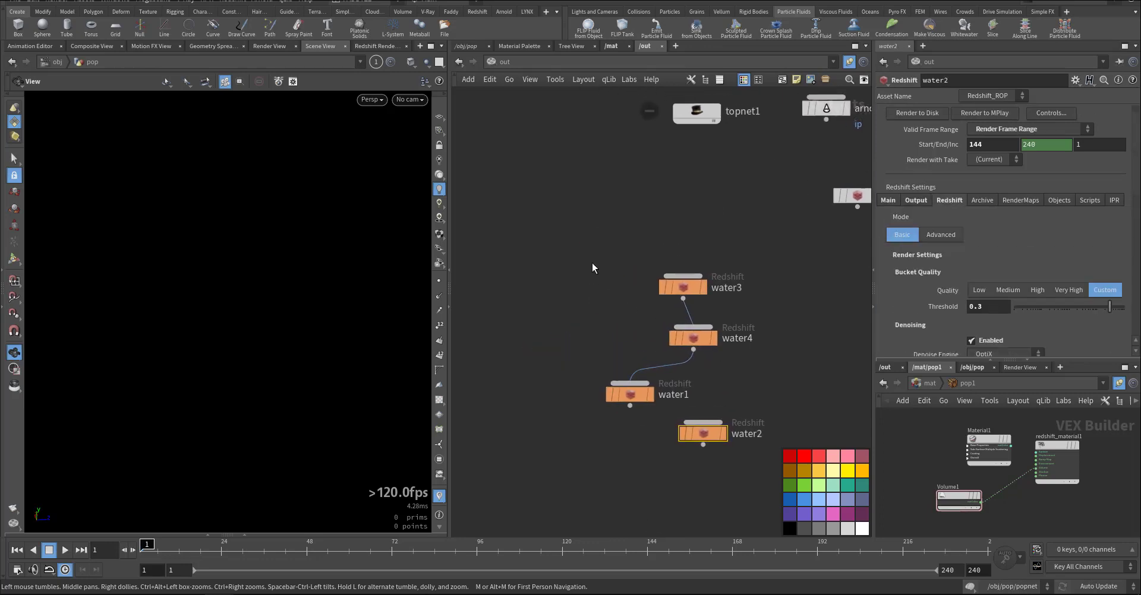
Locate topnet1 in /out and open its task network.
{"action": "left_click", "coordinate": [682, 287]}
{"action": "middle_click_drag", "start_coordinate": [689, 200], "coordinate": [644, 275]}
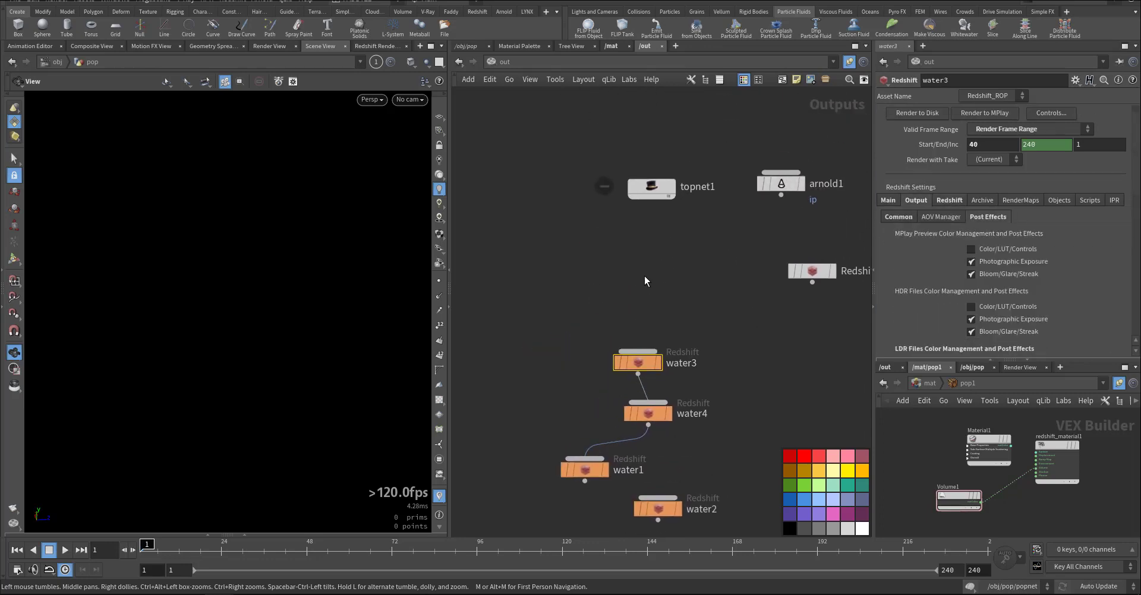
{"action": "double_click", "coordinate": [657, 186]}
{"action": "mouse_move", "coordinate": [598, 242]}
{"action": "middle_mouse_down"}
{"action": "mouse_move", "coordinate": [618, 243]}
{"action": "mouse_move", "coordinate": [621, 215]}
{"action": "mouse_move", "coordinate": [615, 325]}
{"action": "mouse_move", "coordinate": [599, 255]}
{"action": "middle_mouse_up"}
{"action": "scroll", "coordinate": [674, 191], "scroll_direction": "up", "scroll_amount": 4}
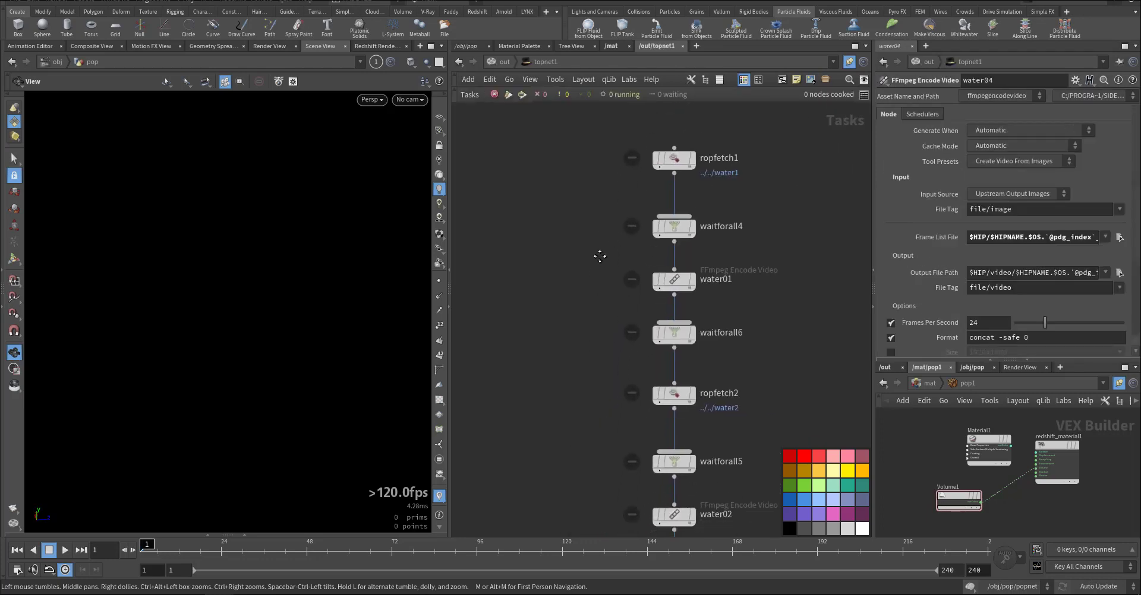
Inspect ropfetch1 and the water01 FFmpeg Encode Video node, then pan down to water04.
{"action": "left_click", "coordinate": [666, 160]}
{"action": "left_click", "coordinate": [666, 281]}
{"action": "middle_click_drag", "start_coordinate": [577, 325], "coordinate": [583, 205]}
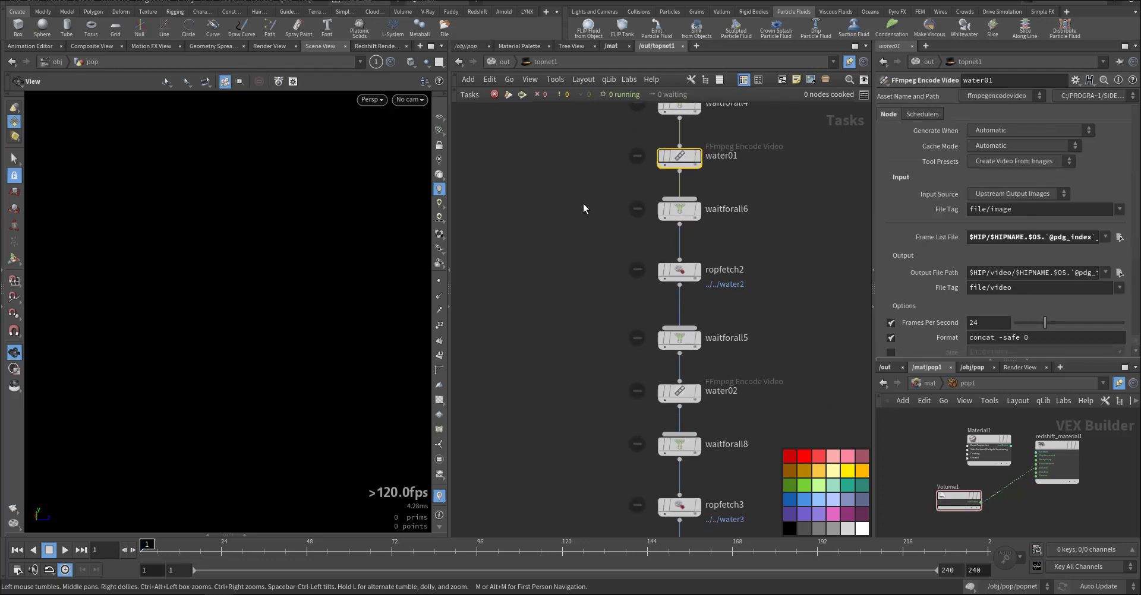
{"action": "scroll", "coordinate": [584, 218], "scroll_direction": "down", "scroll_amount": 2}
{"action": "middle_click_drag", "start_coordinate": [586, 241], "coordinate": [590, 212]}
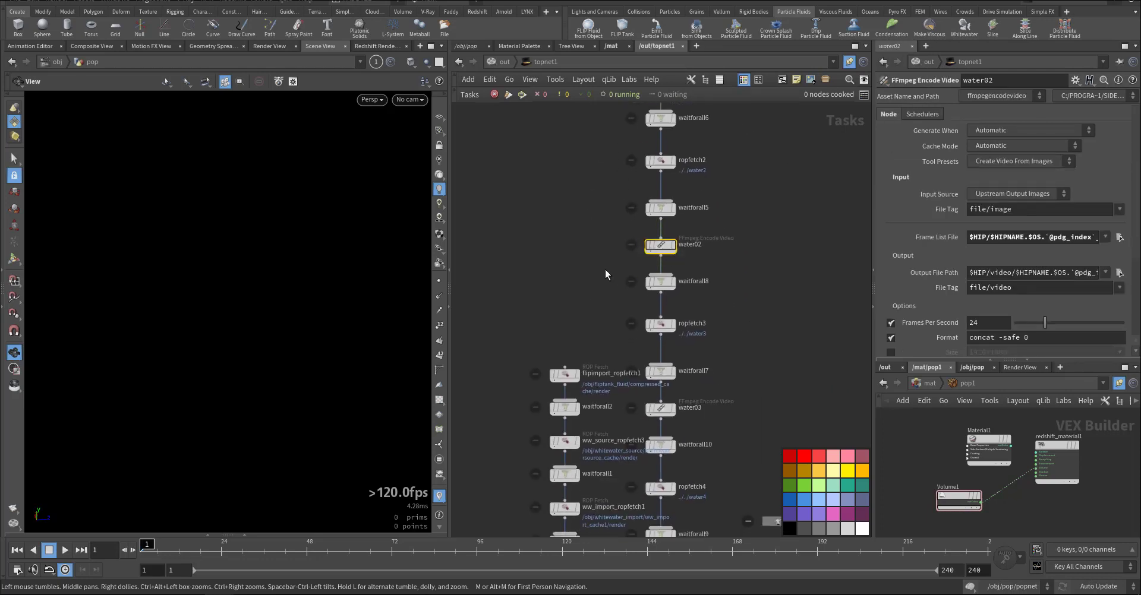
{"action": "middle_click_drag", "start_coordinate": [607, 272], "coordinate": [635, 124]}
{"action": "middle_click_drag", "start_coordinate": [641, 178], "coordinate": [698, 145]}
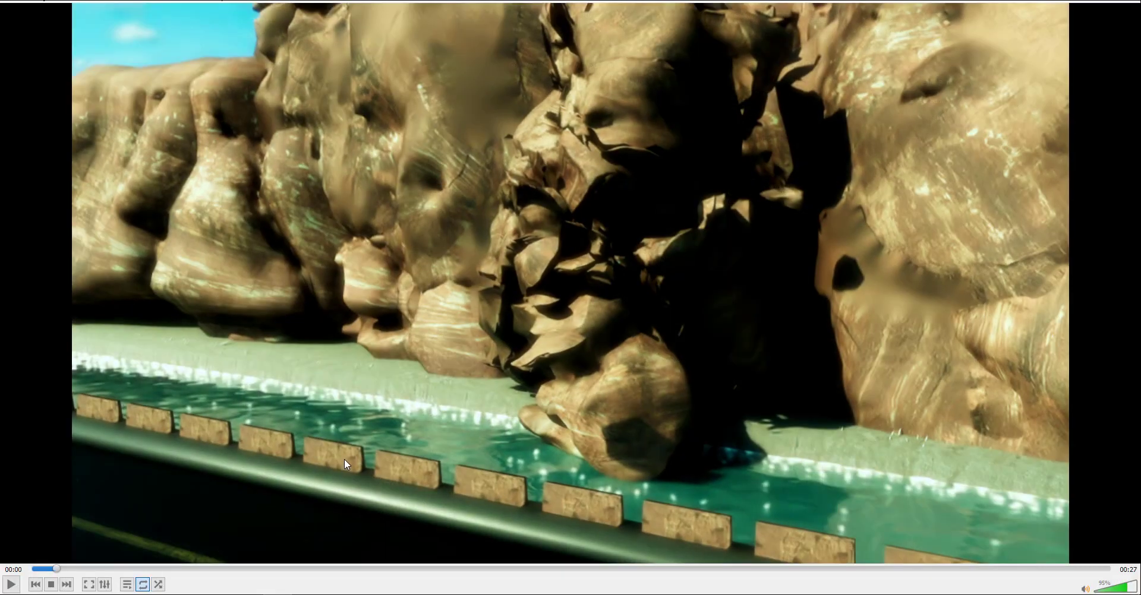
Rewind the rendered canal video to the start and play it in VLC.
{"action": "left_click_drag", "start_coordinate": [53, 568], "coordinate": [33, 565]}
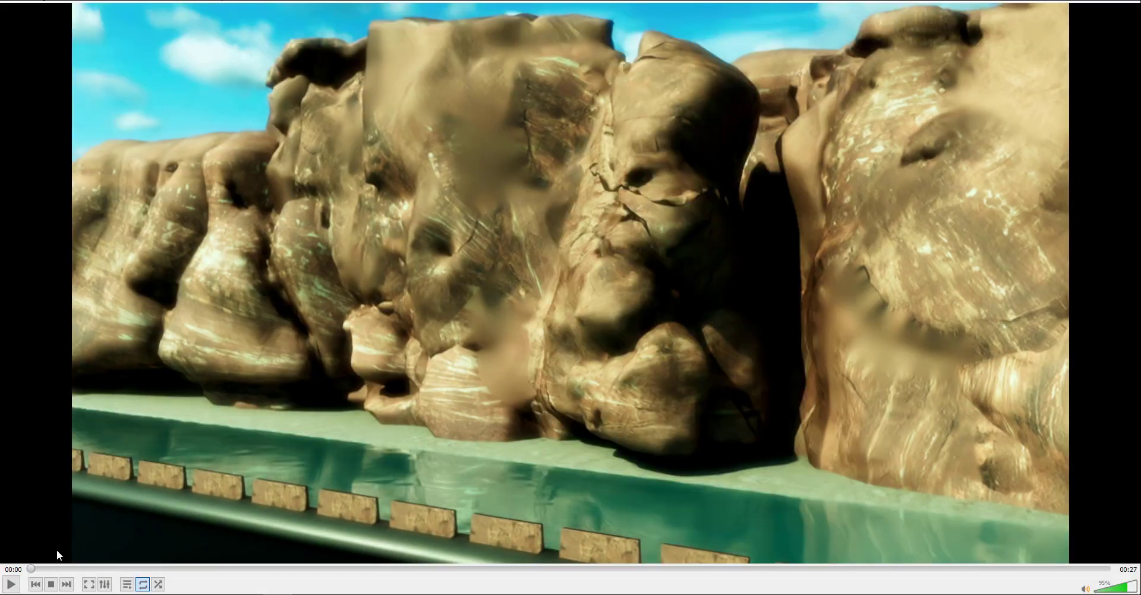
{"action": "key", "text": "space"}
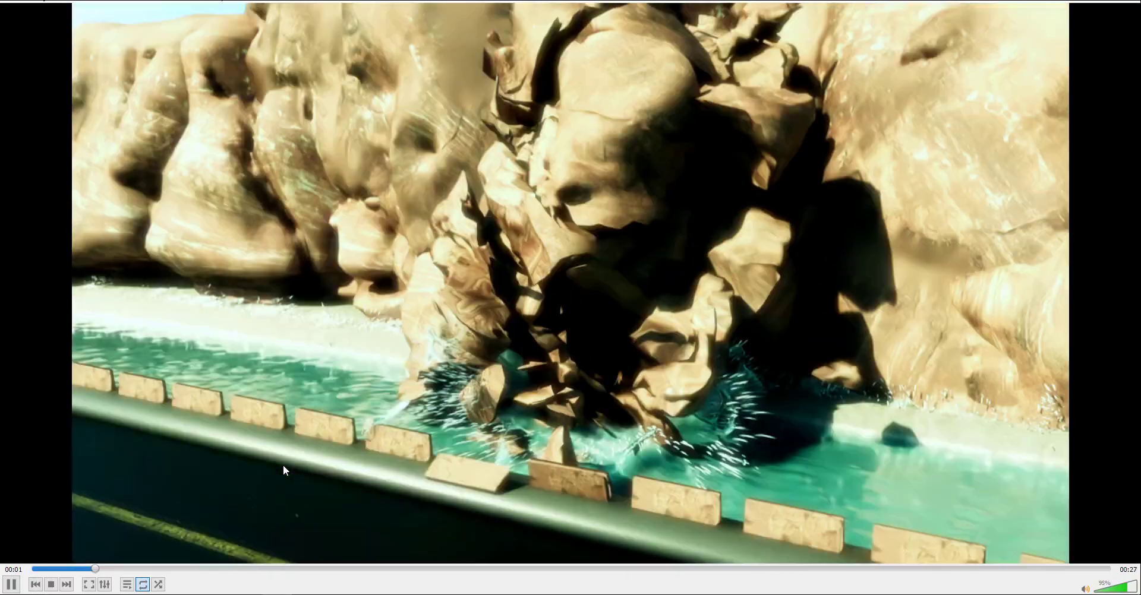